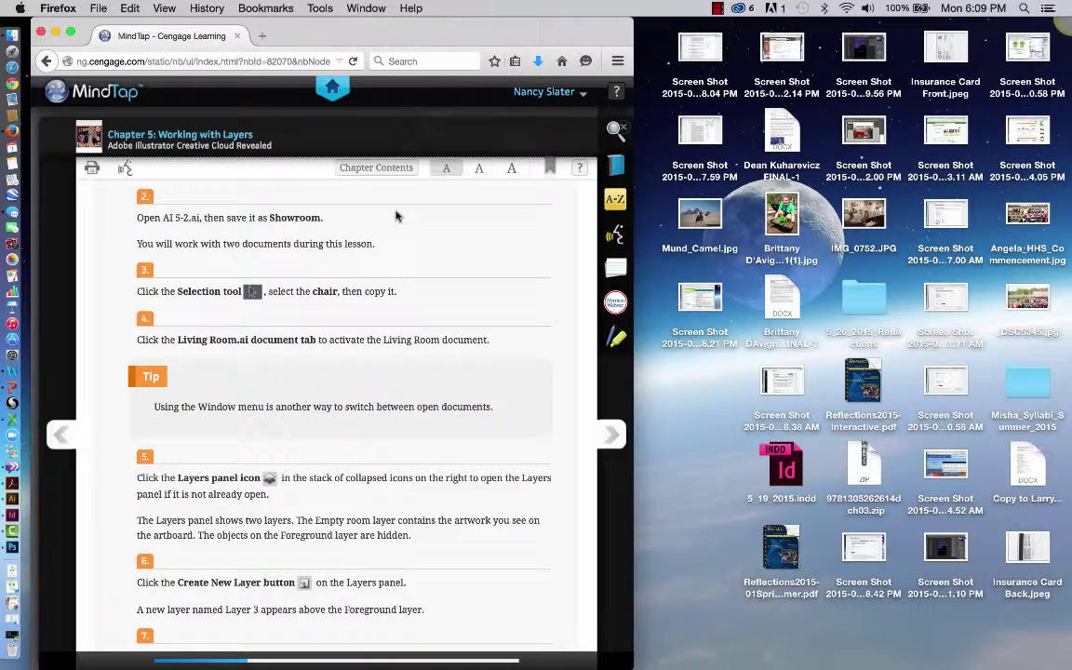
Scroll the MindTap reading up to the 'Create a new layer' heading and step 1.
{"action": "scroll", "coordinate": [441, 264], "scroll_direction": "up", "scroll_amount": 1}
{"action": "scroll", "coordinate": [441, 265], "scroll_direction": "up", "scroll_amount": 4}
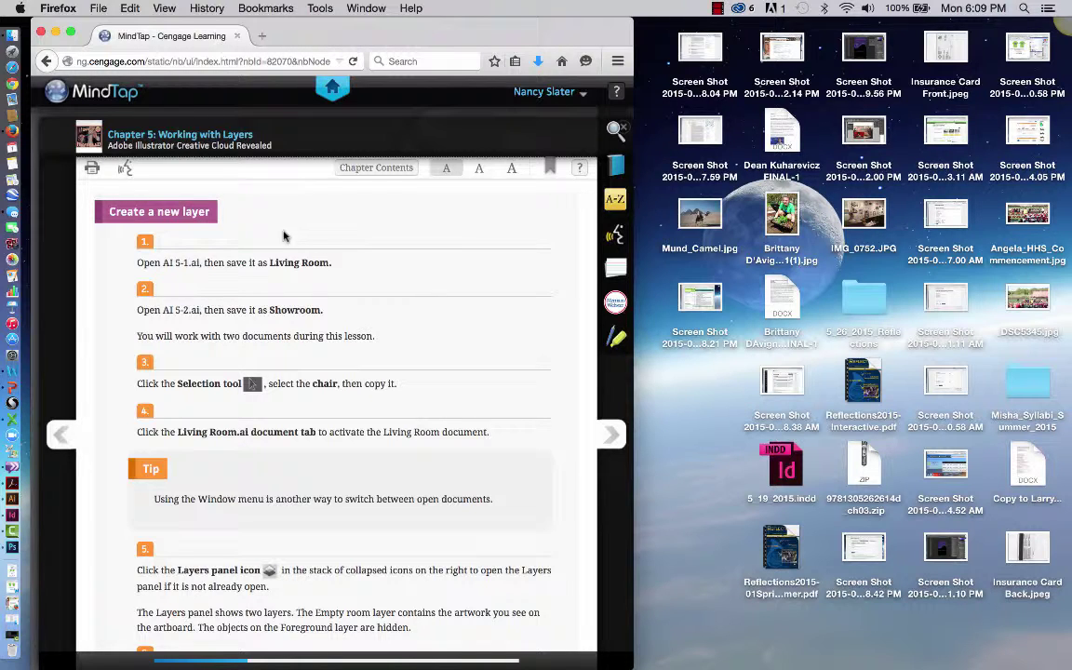
Open AI 5-1.ai from the Ch05 folder inside 2015_Summer_GR 270.
{"action": "left_click", "coordinate": [12, 500]}
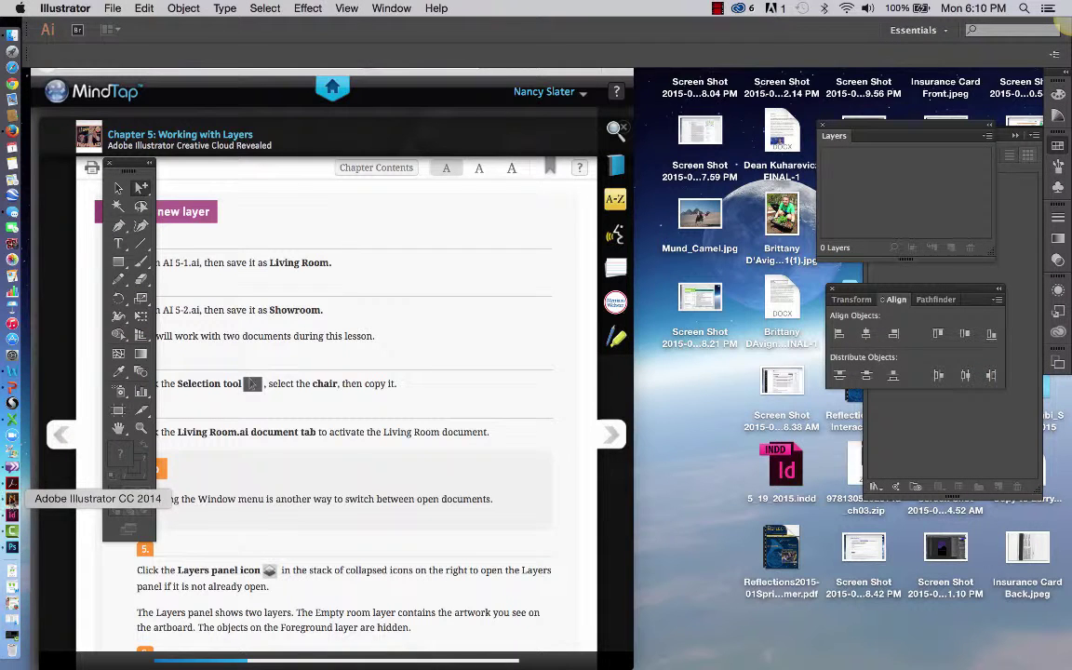
{"action": "left_click", "coordinate": [112, 9]}
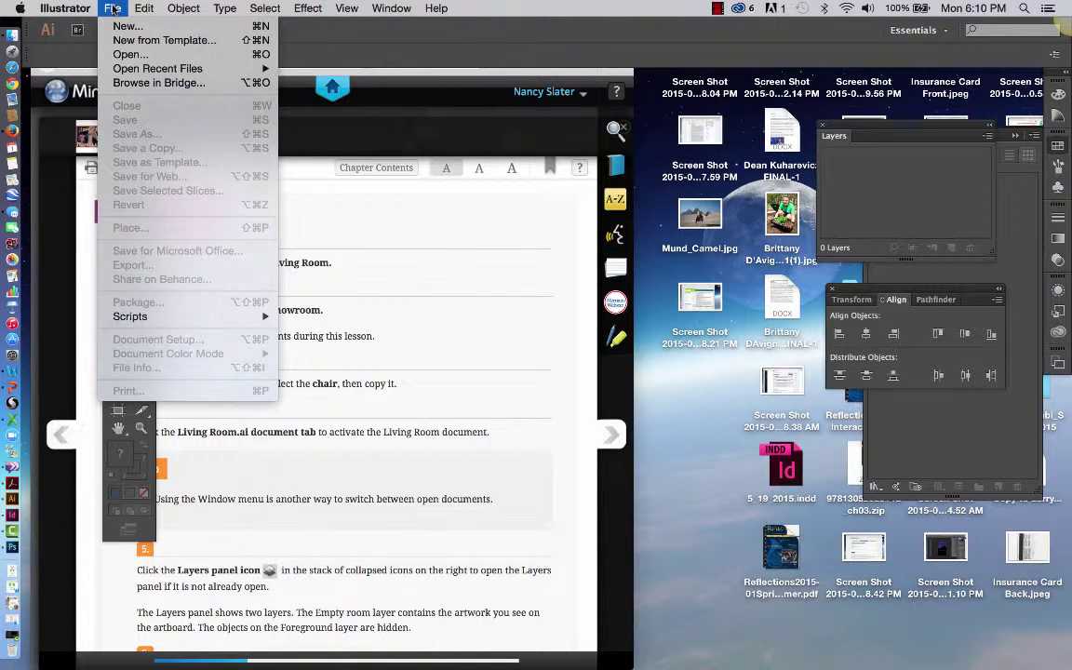
{"action": "left_click", "coordinate": [118, 54]}
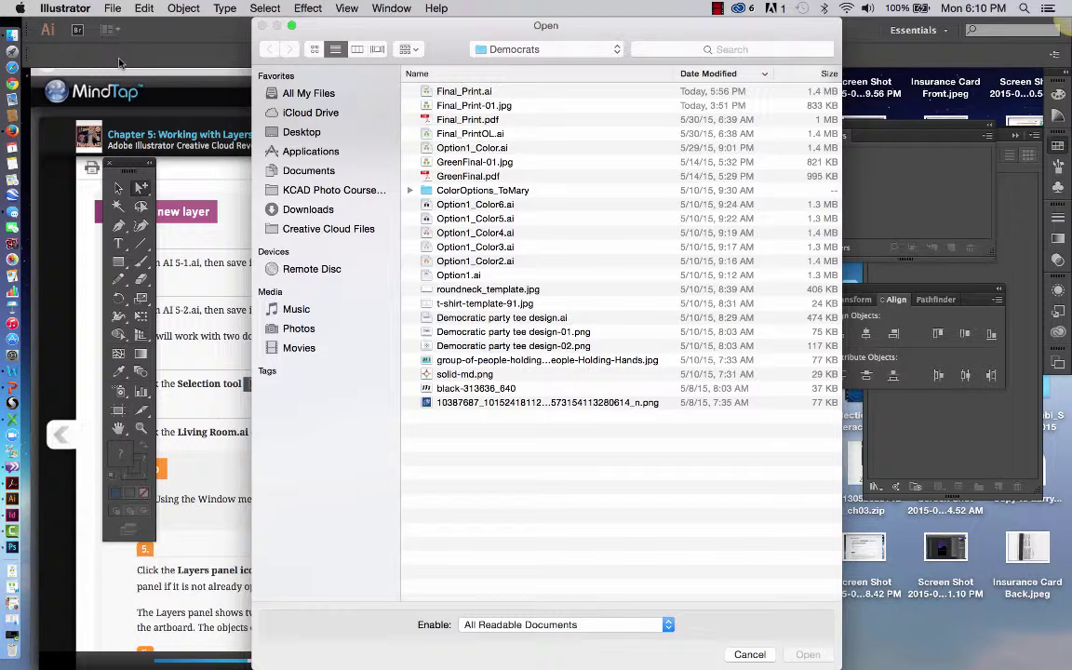
{"action": "left_click", "coordinate": [565, 52]}
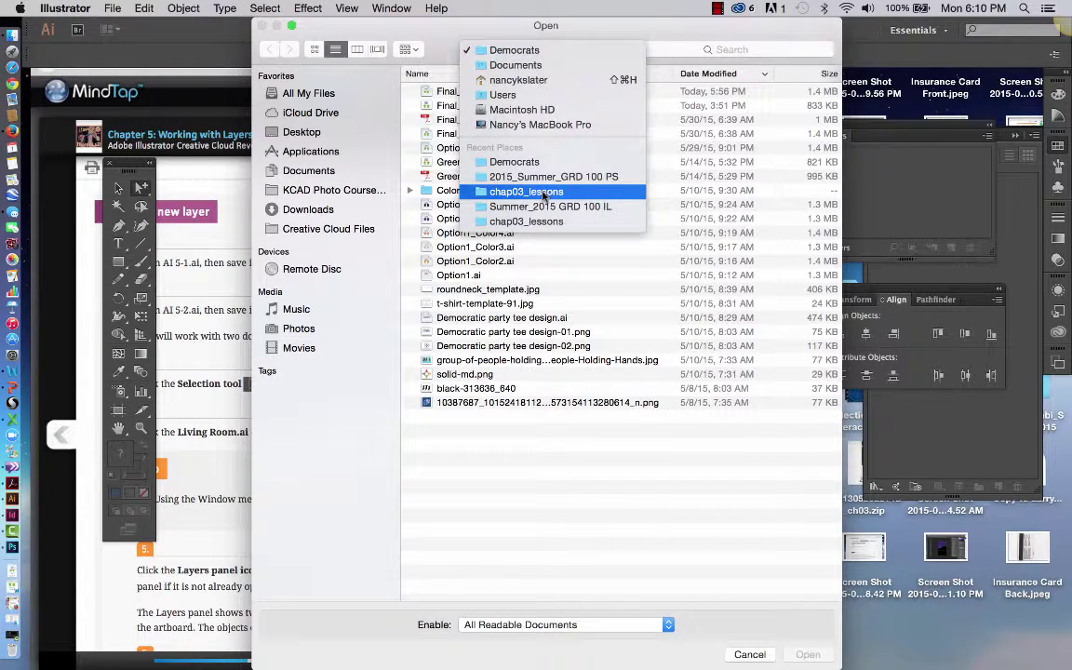
{"action": "left_click", "coordinate": [518, 66]}
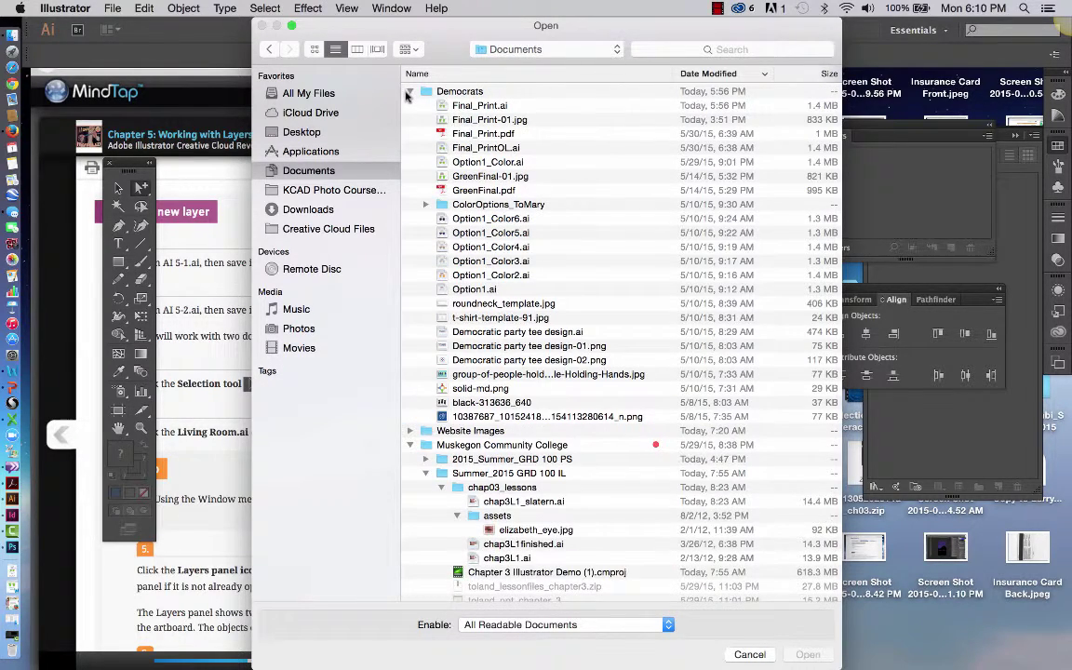
{"action": "left_click", "coordinate": [409, 91]}
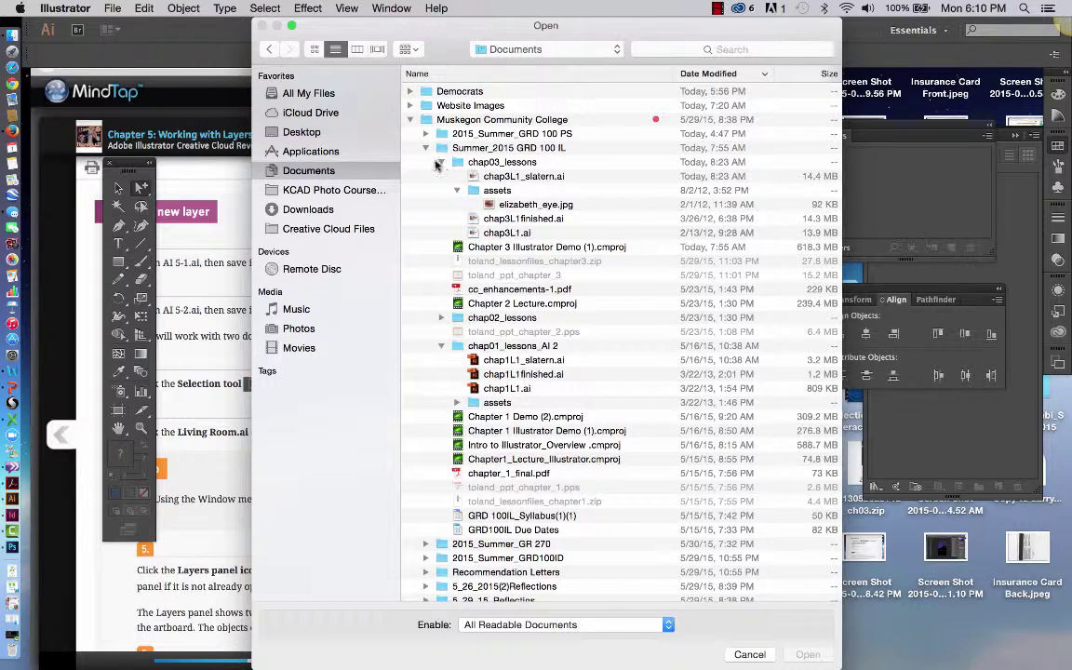
{"action": "left_click", "coordinate": [426, 148]}
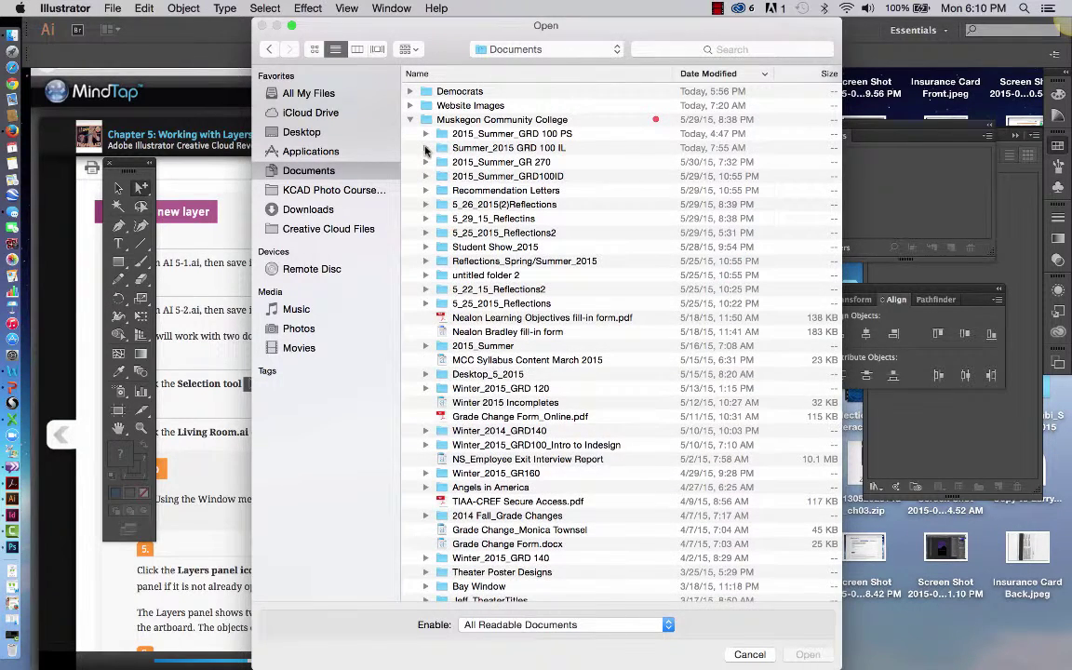
{"action": "left_click", "coordinate": [546, 163]}
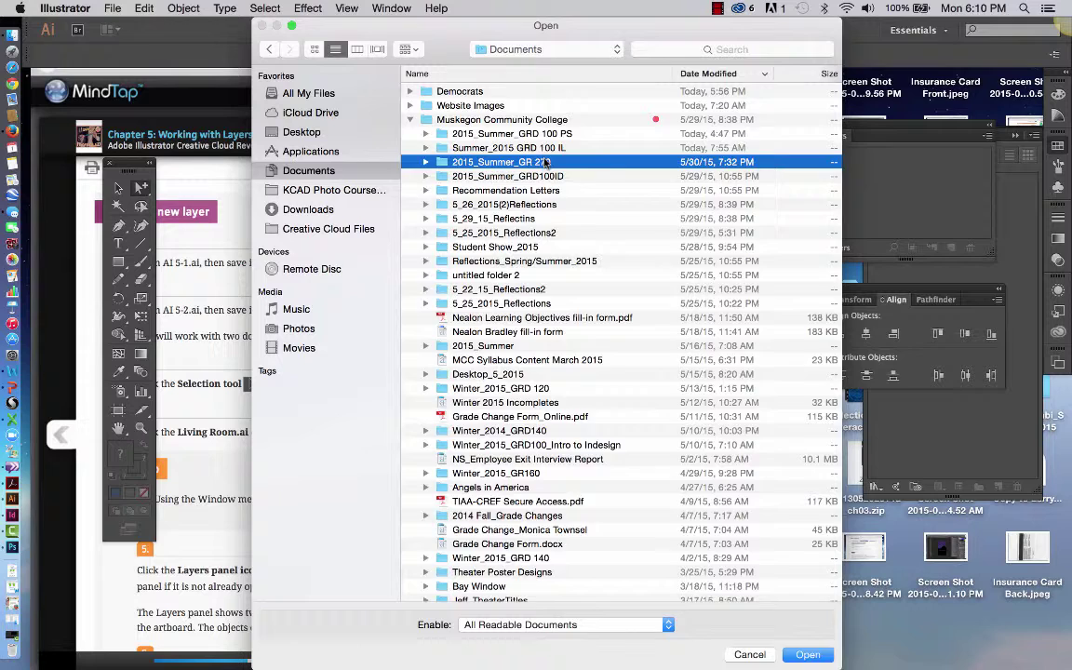
{"action": "double_click", "coordinate": [547, 162]}
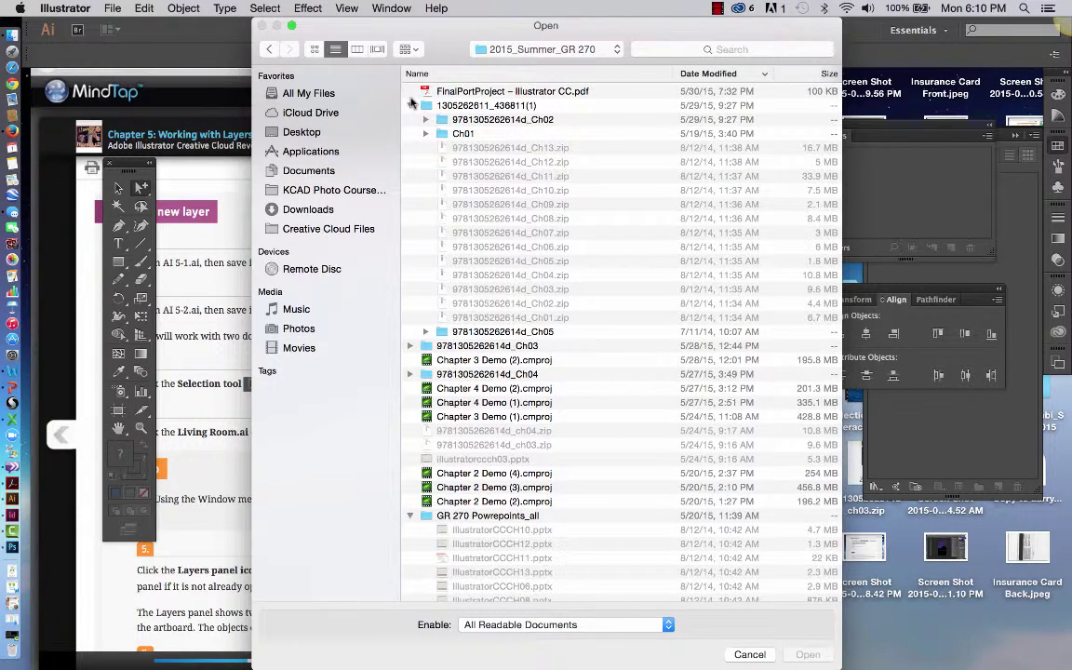
{"action": "left_click", "coordinate": [426, 332]}
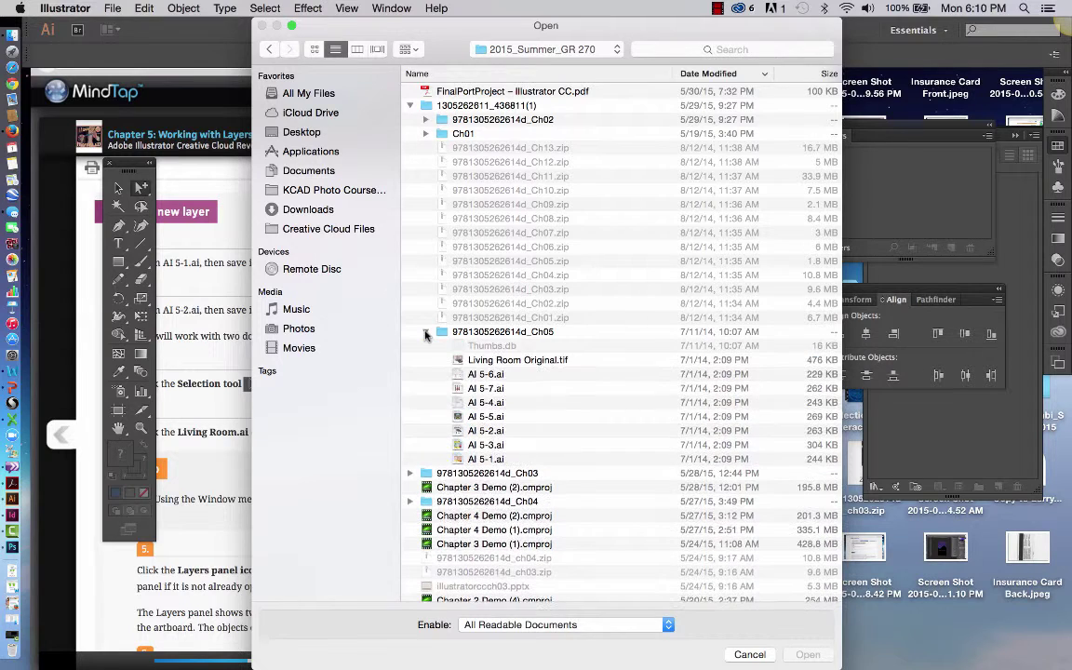
{"action": "left_click", "coordinate": [487, 460]}
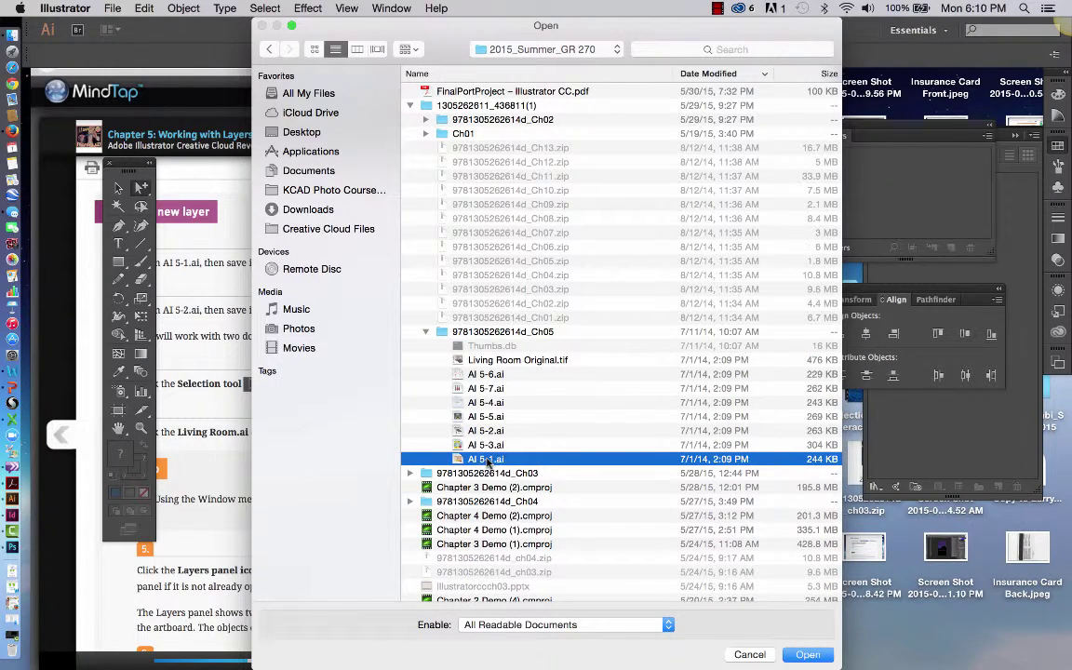
{"action": "left_click", "coordinate": [806, 655]}
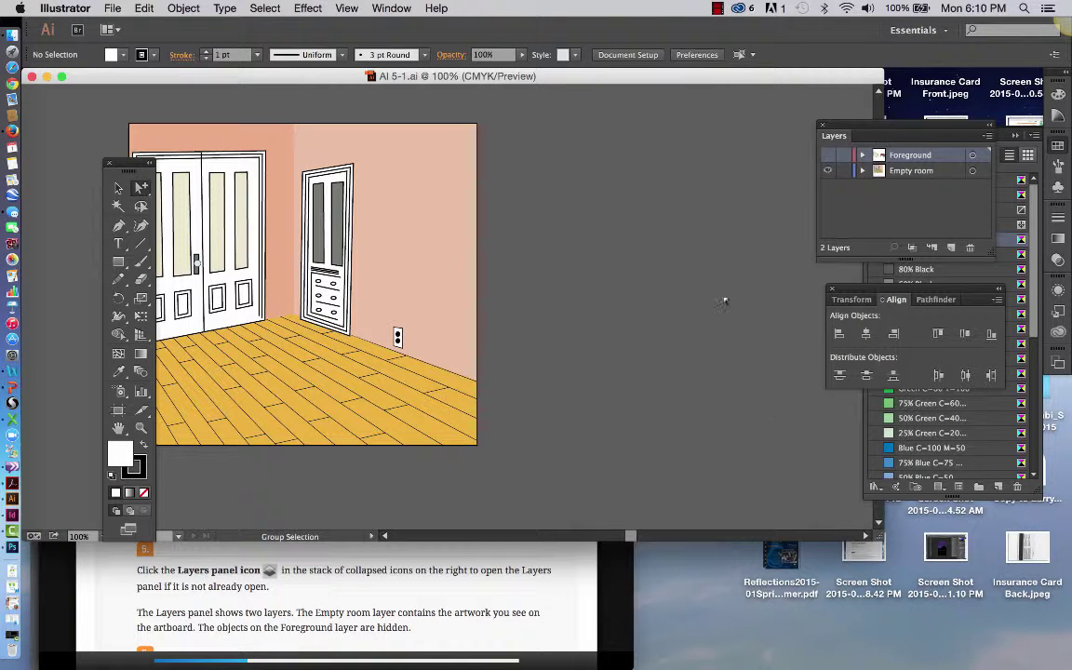
Resize and move the document window to fill the right side of the screen.
{"action": "left_click_drag", "start_coordinate": [879, 538], "coordinate": [394, 585]}
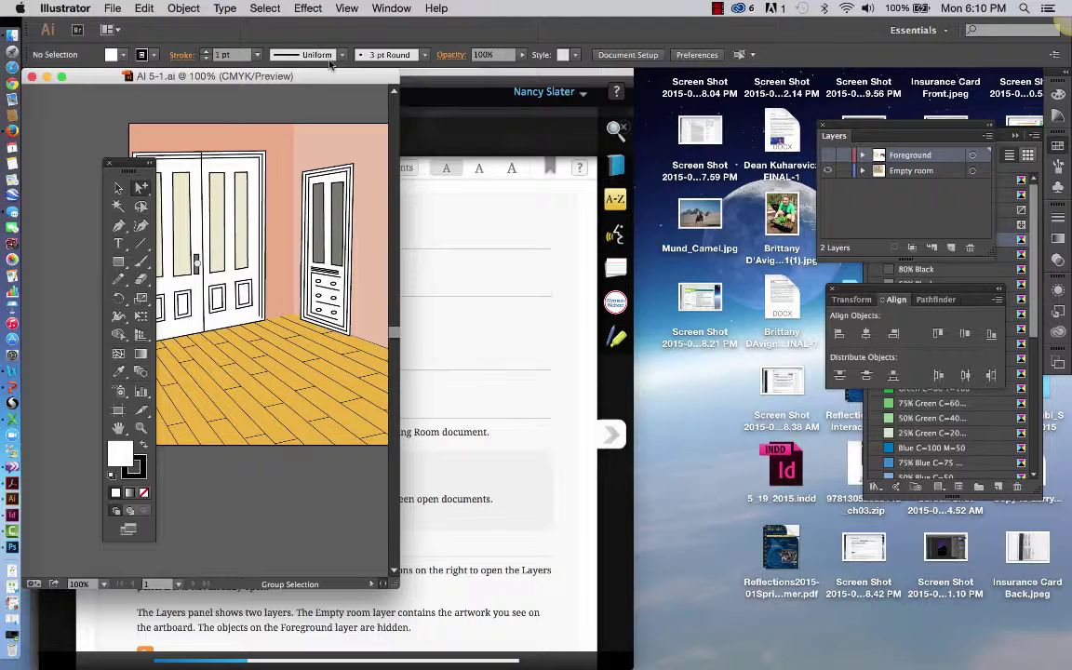
{"action": "left_click_drag", "start_coordinate": [298, 76], "coordinate": [933, 87]}
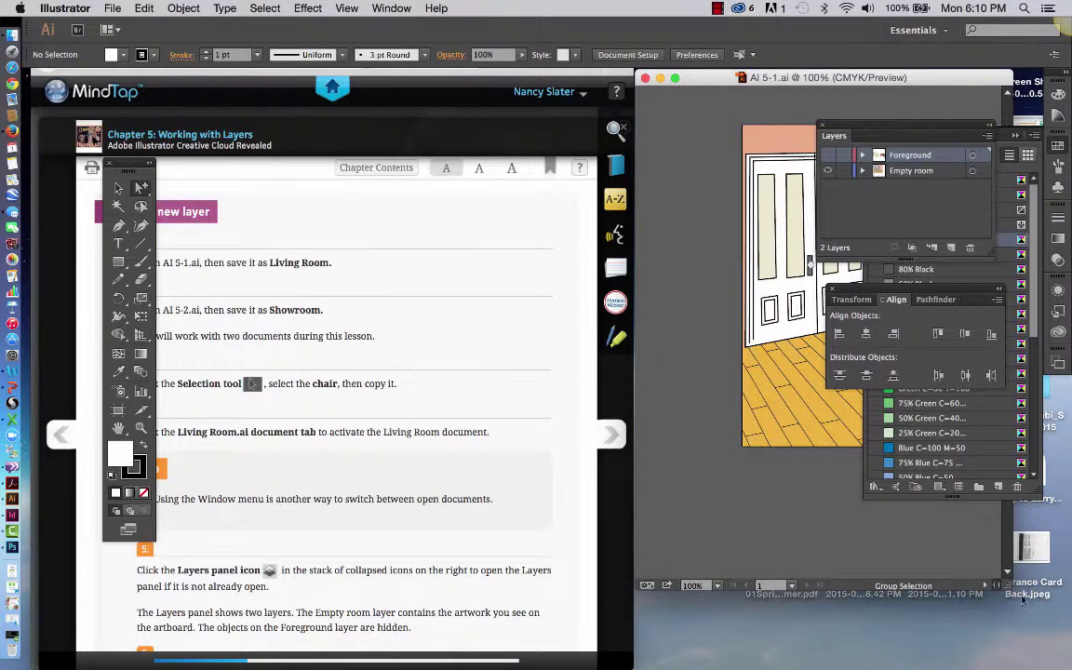
{"action": "left_click_drag", "start_coordinate": [1010, 585], "coordinate": [1068, 666]}
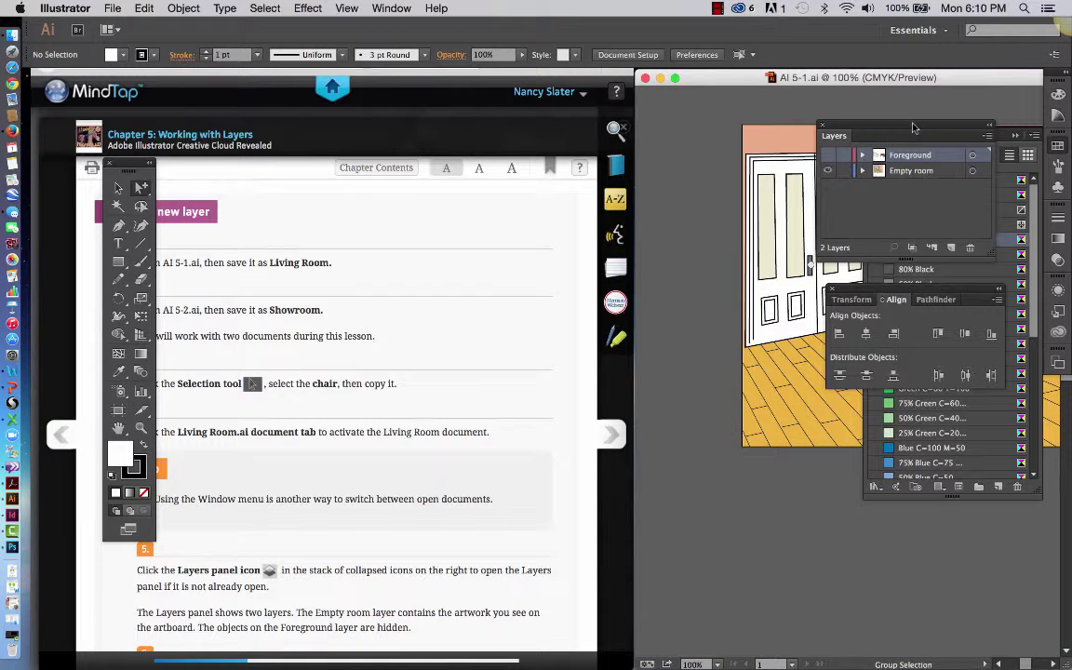
Reset the Essentials workspace, collapse Libraries, and place the Tools panel beside the document.
{"action": "left_click", "coordinate": [926, 30]}
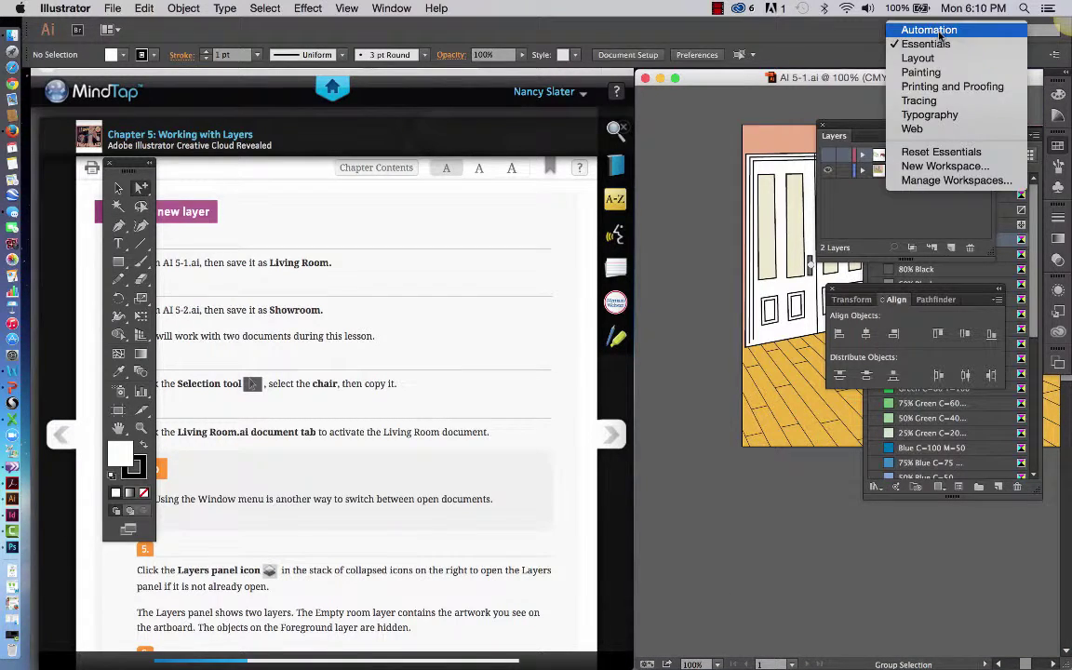
{"action": "left_click", "coordinate": [919, 152]}
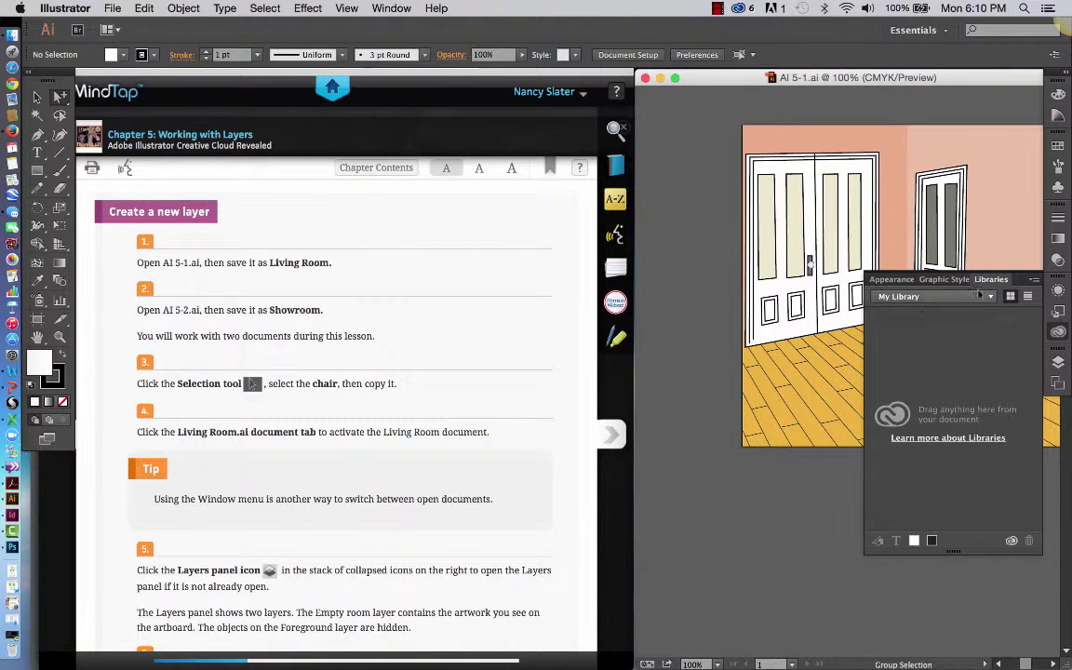
{"action": "left_click", "coordinate": [1015, 280]}
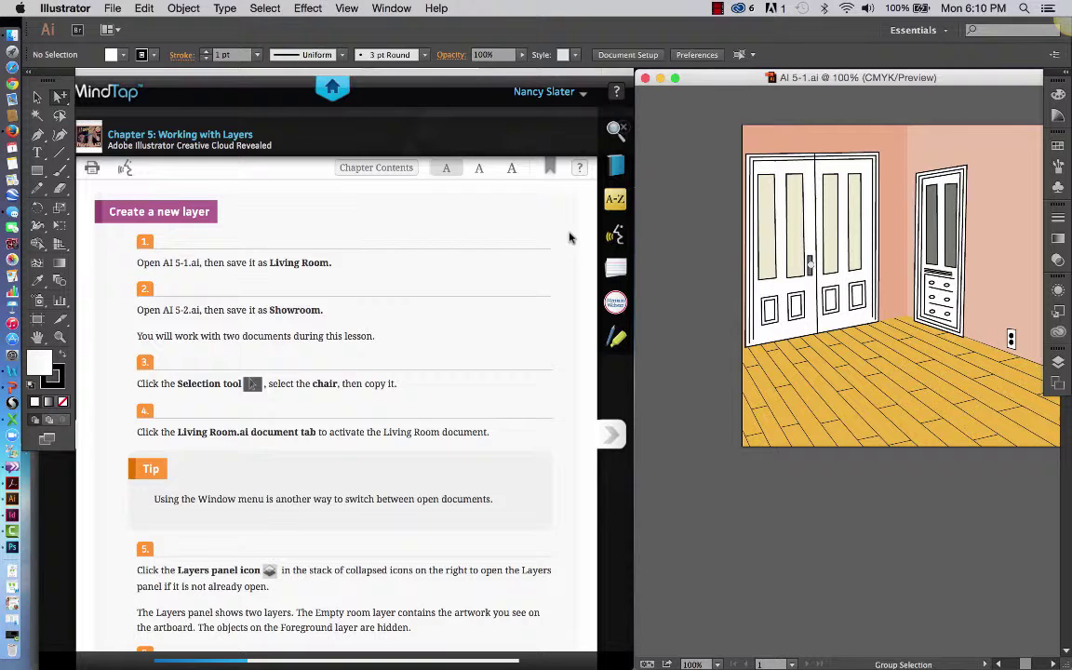
{"action": "left_click_drag", "start_coordinate": [56, 77], "coordinate": [676, 95]}
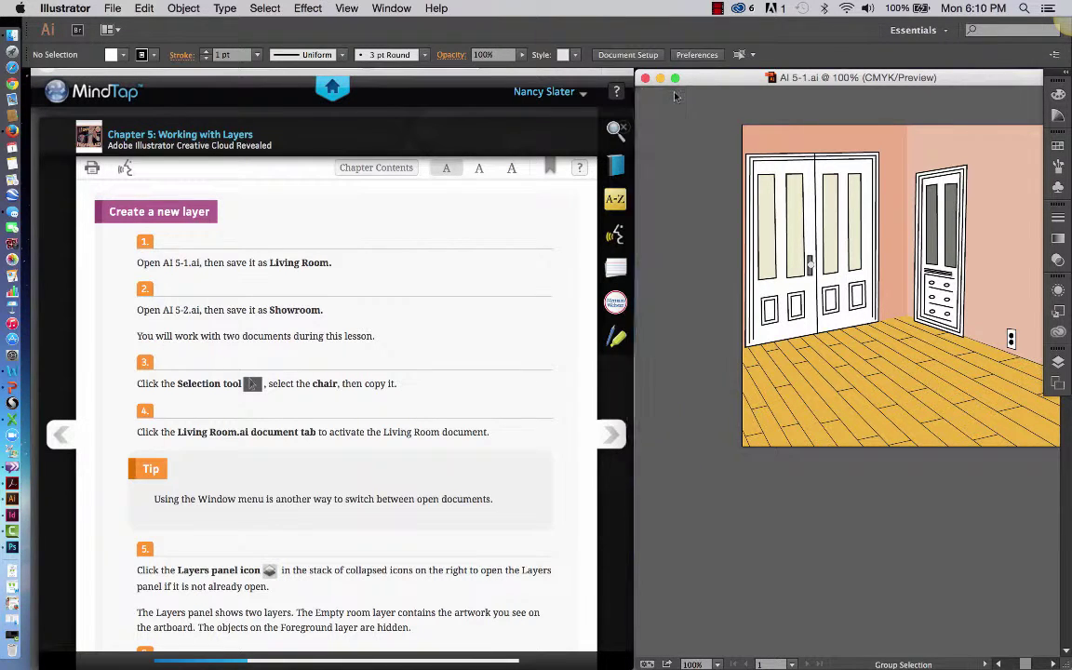
{"action": "left_click", "coordinate": [798, 232]}
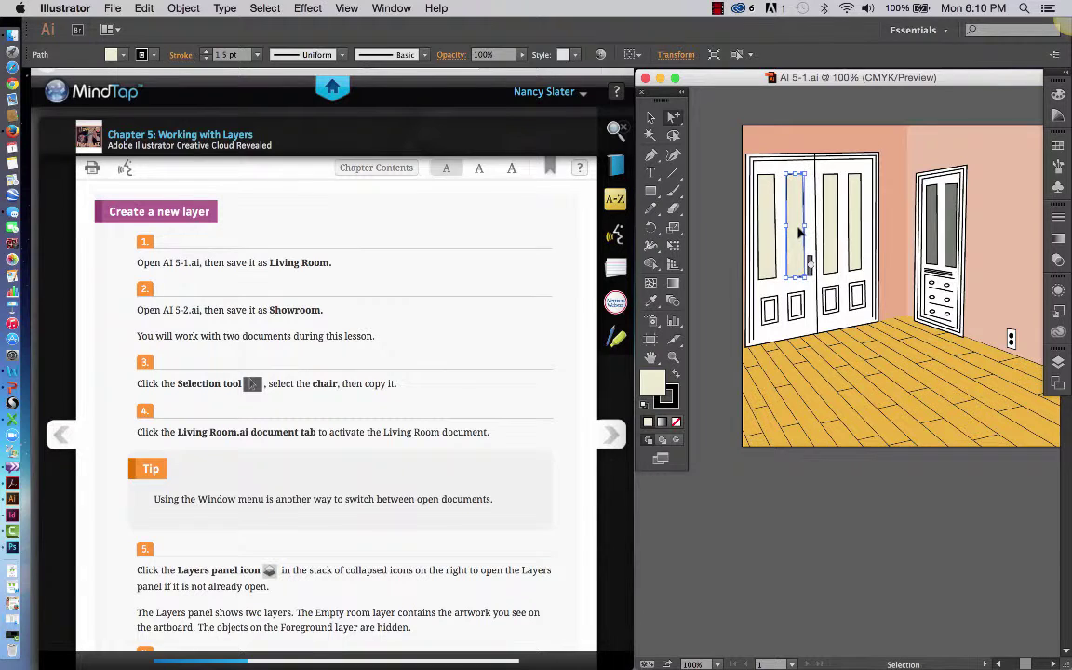
{"action": "scroll", "coordinate": [798, 232], "scroll_direction": "up", "scroll_amount": 2}
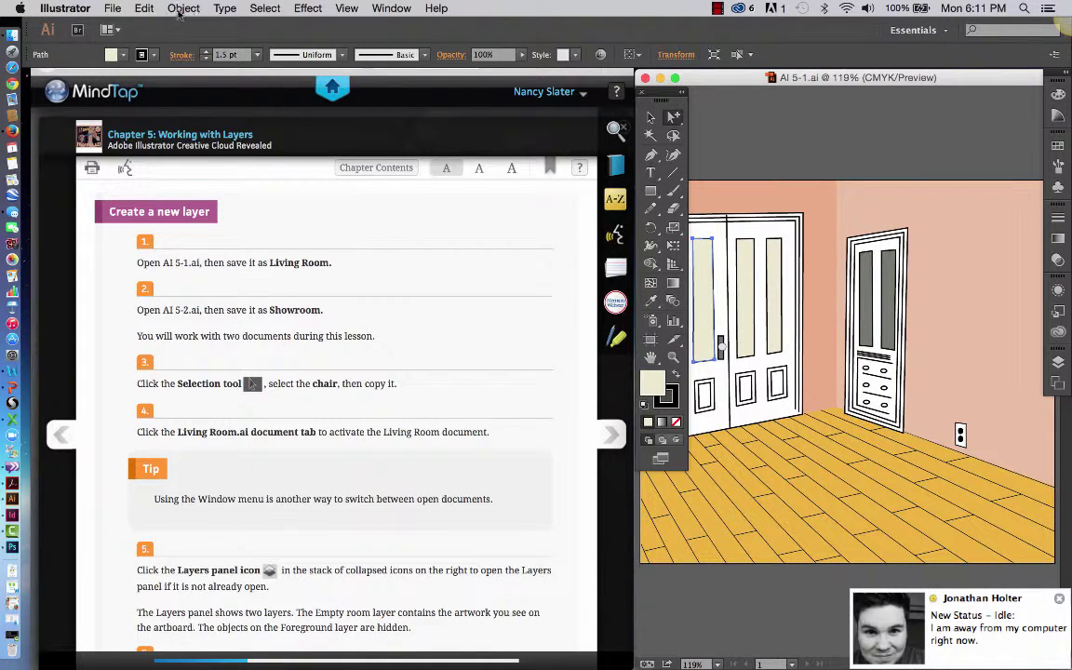
Save As the document named LivingRoom followed by the student's name.
{"action": "left_click", "coordinate": [112, 7]}
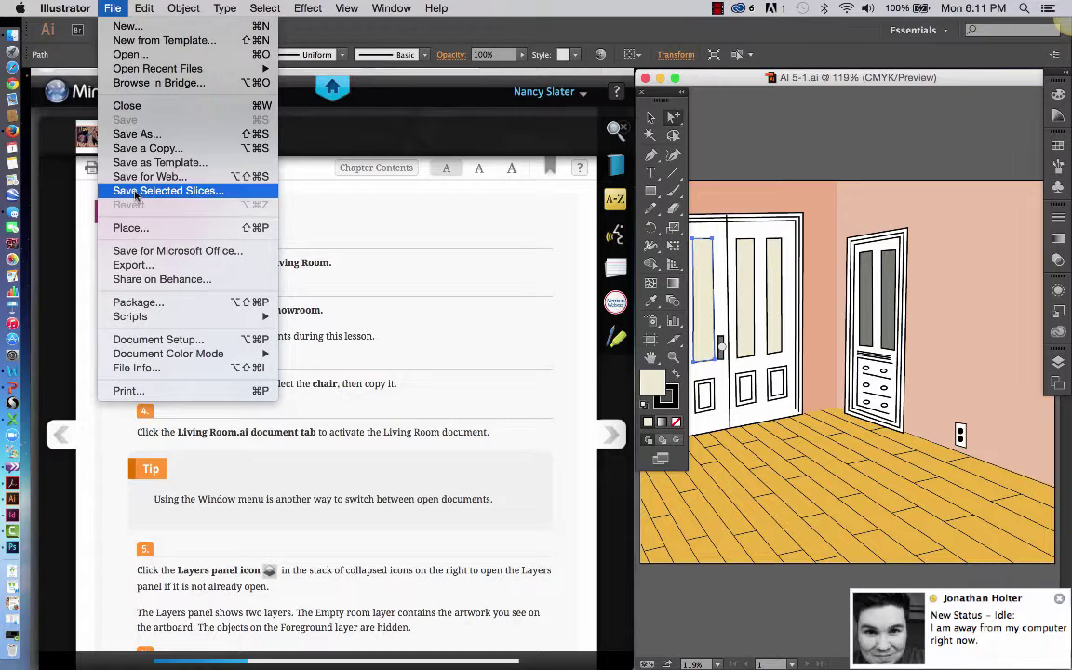
{"action": "left_click", "coordinate": [138, 135]}
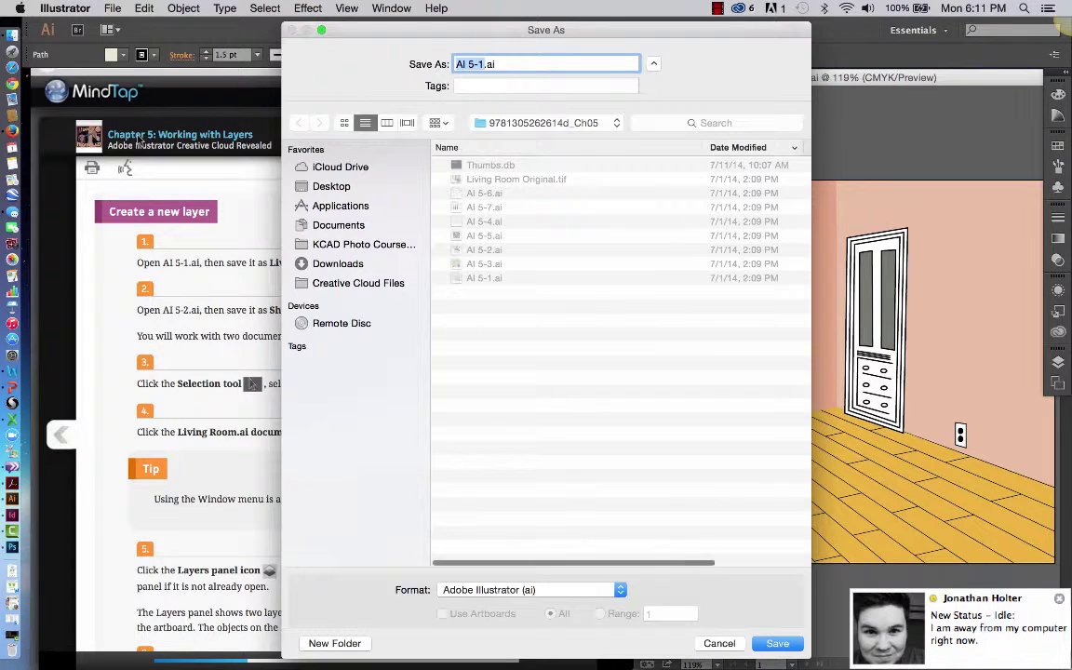
{"action": "left_click_drag", "start_coordinate": [541, 37], "coordinate": [750, 128]}
{"action": "type", "text": "LivingRoo"}
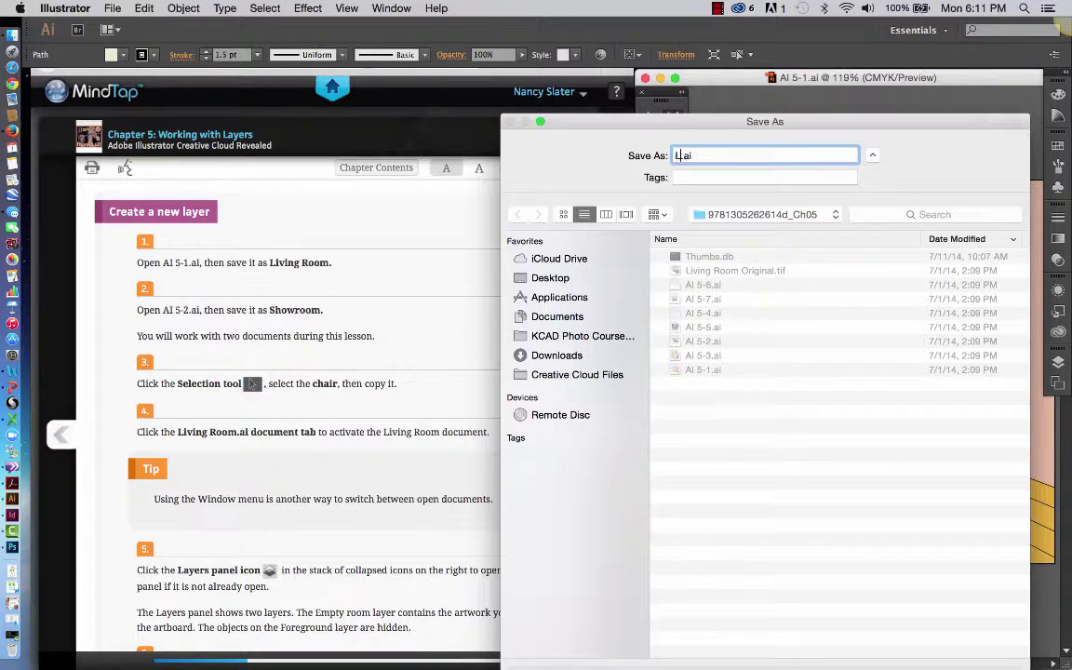
{"action": "type", "text": "m "}
{"action": "type", "text": "slatern"}
{"action": "left_click_drag", "start_coordinate": [881, 127], "coordinate": [882, 63]}
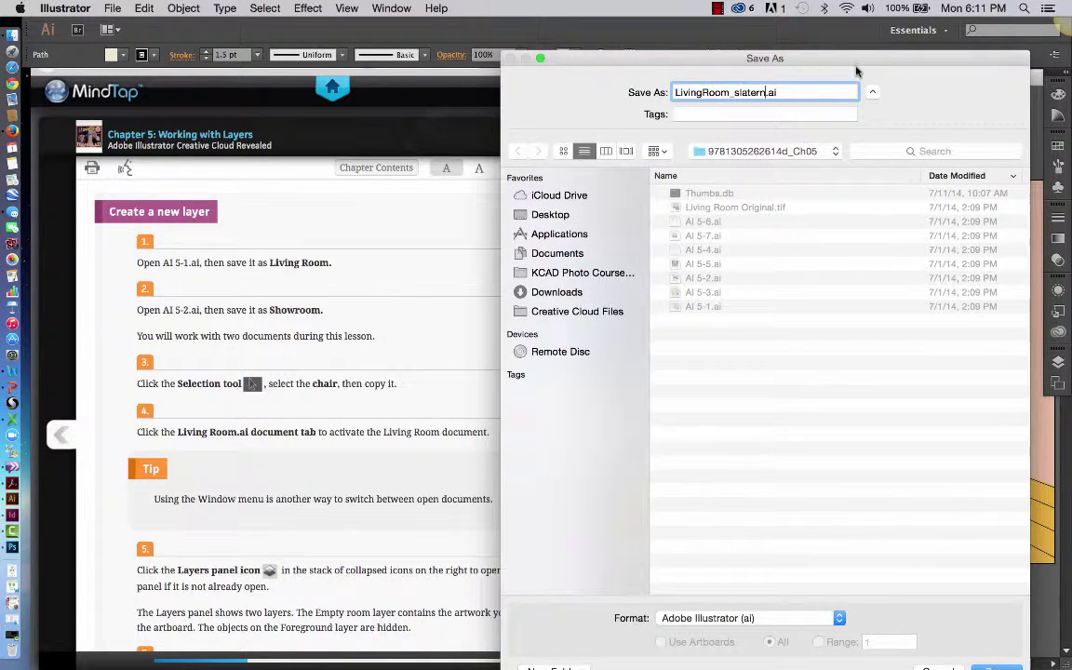
{"action": "left_click_drag", "start_coordinate": [856, 72], "coordinate": [852, 39]}
{"action": "left_click", "coordinate": [992, 639]}
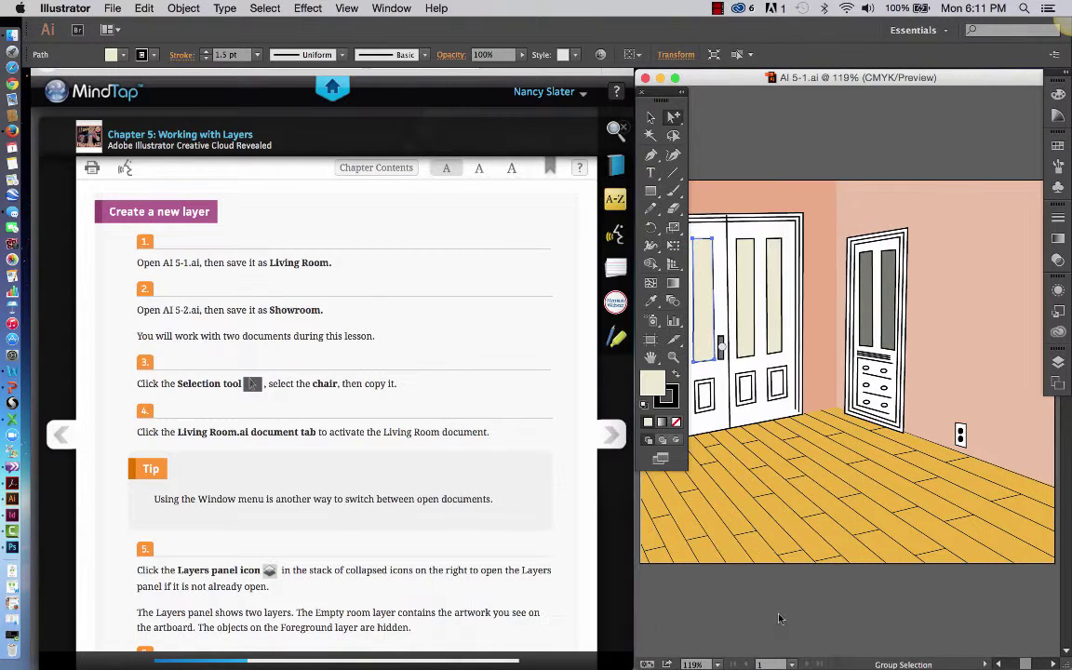
Confirm the LivingRoom Illustrator Options, then open AI 5-2.ai.
{"action": "left_click", "coordinate": [783, 616]}
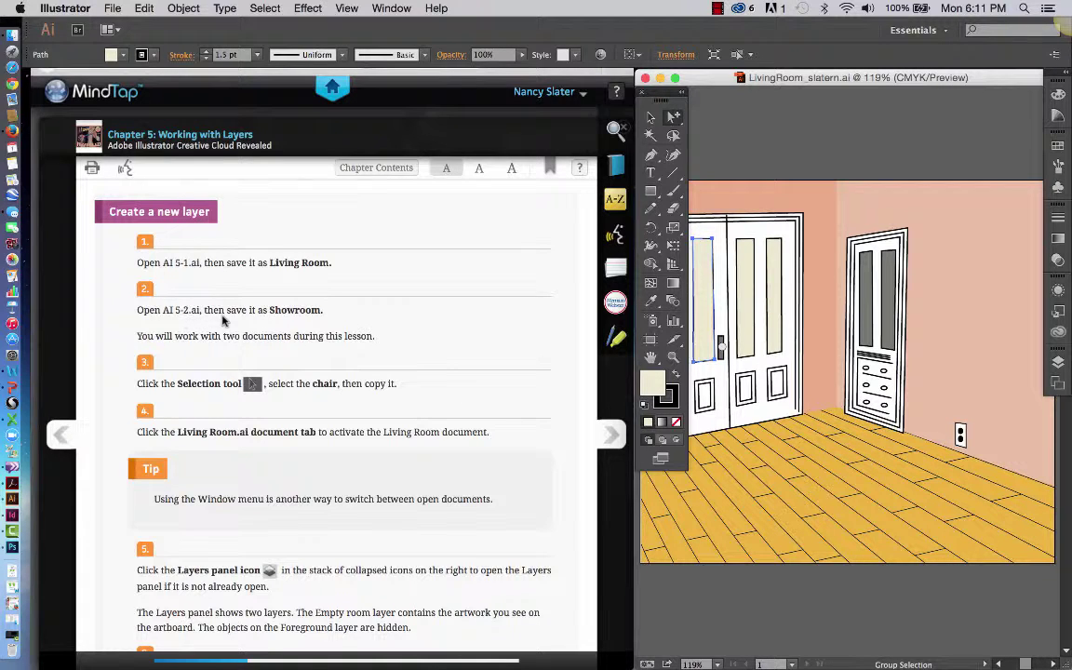
{"action": "left_click", "coordinate": [111, 8]}
{"action": "left_click", "coordinate": [118, 56]}
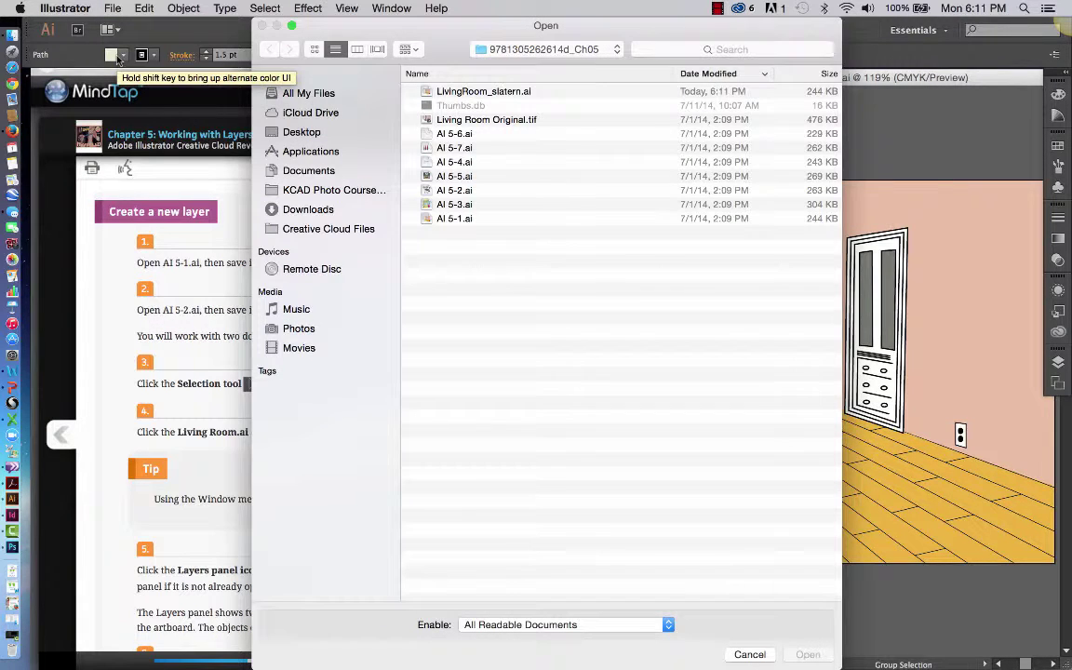
{"action": "left_click", "coordinate": [452, 191]}
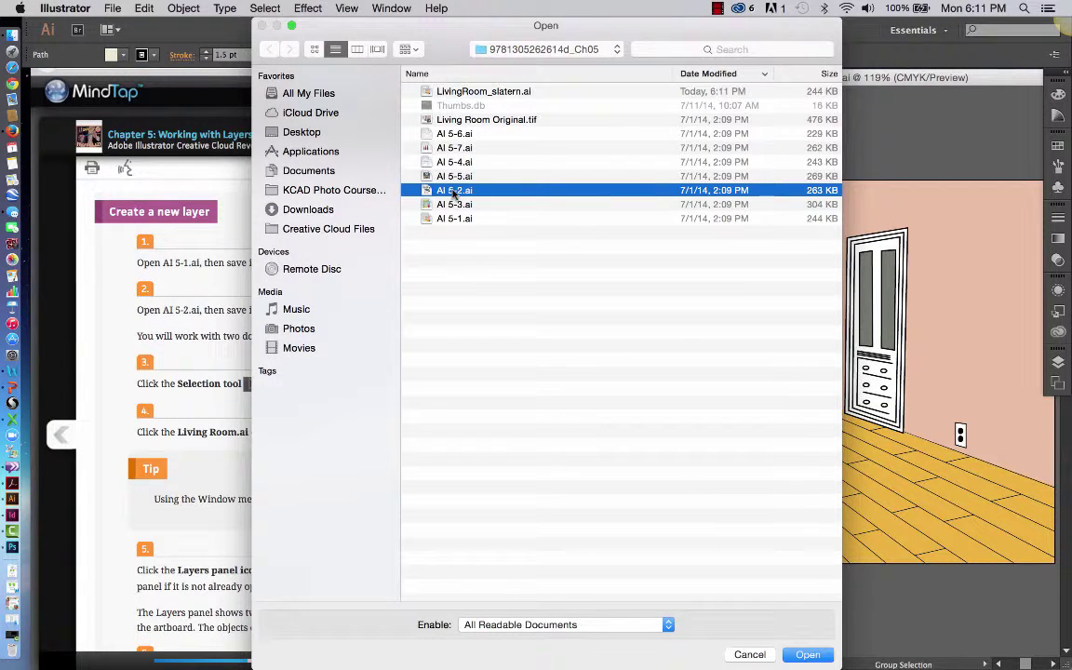
{"action": "left_click", "coordinate": [807, 654]}
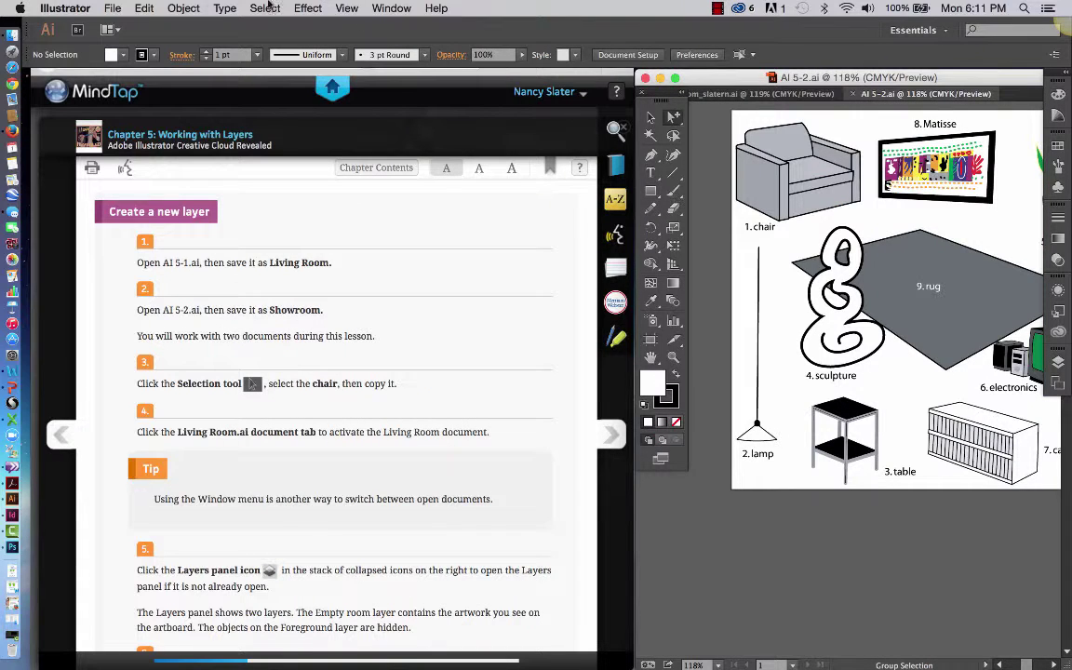
Save AI 5-2.ai as Showroom followed by the student's name, accepting the default options.
{"action": "left_click", "coordinate": [112, 9]}
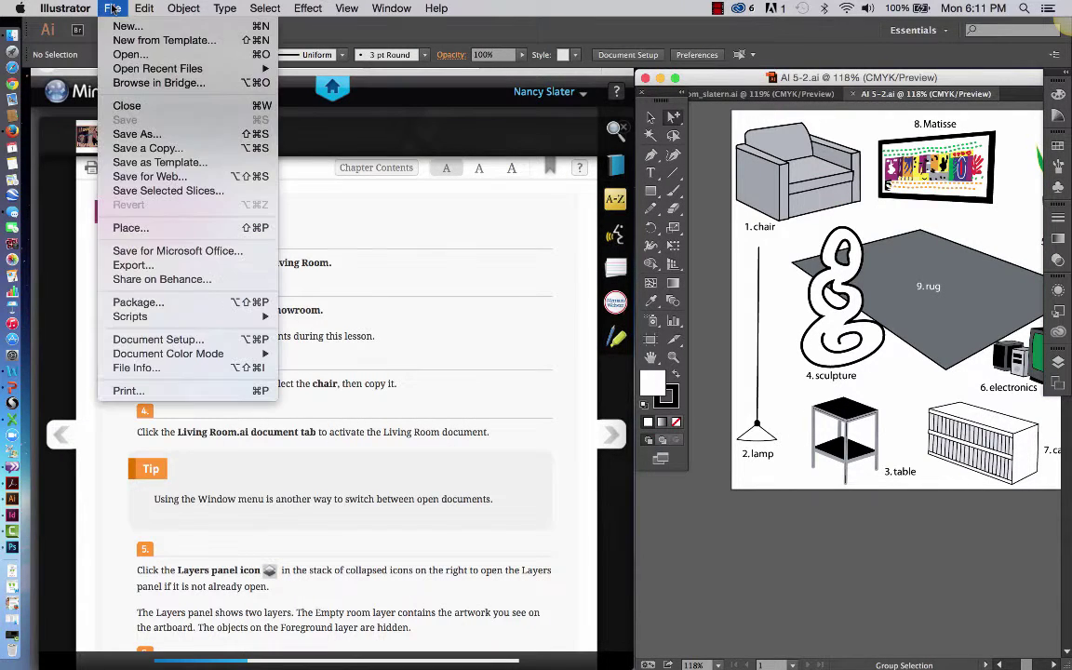
{"action": "left_click", "coordinate": [130, 134]}
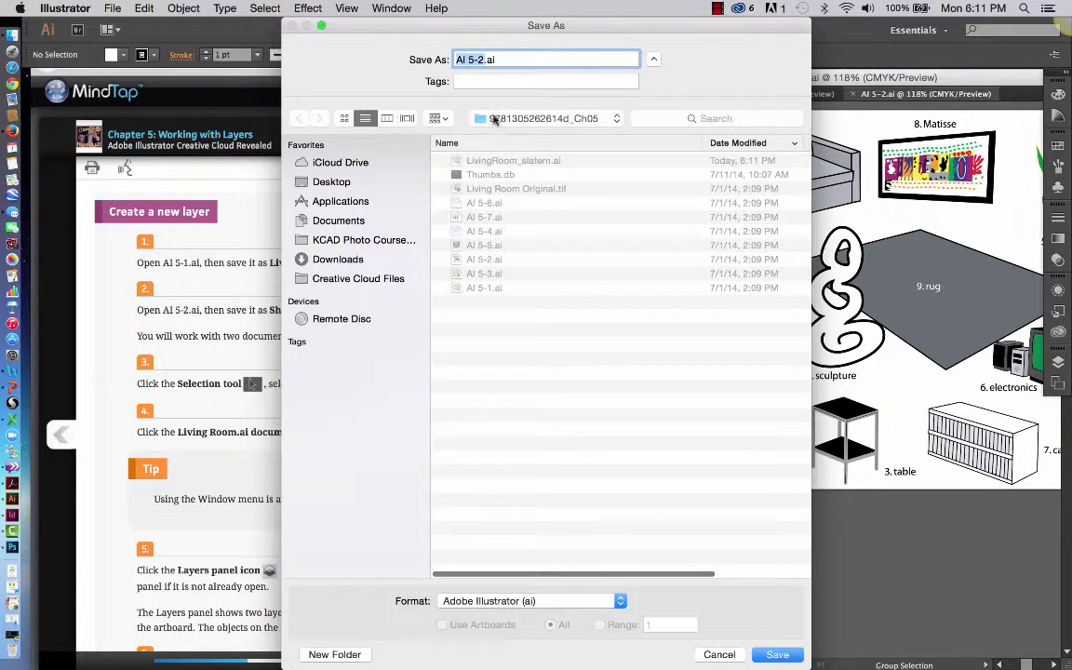
{"action": "type", "text": "Showroom"}
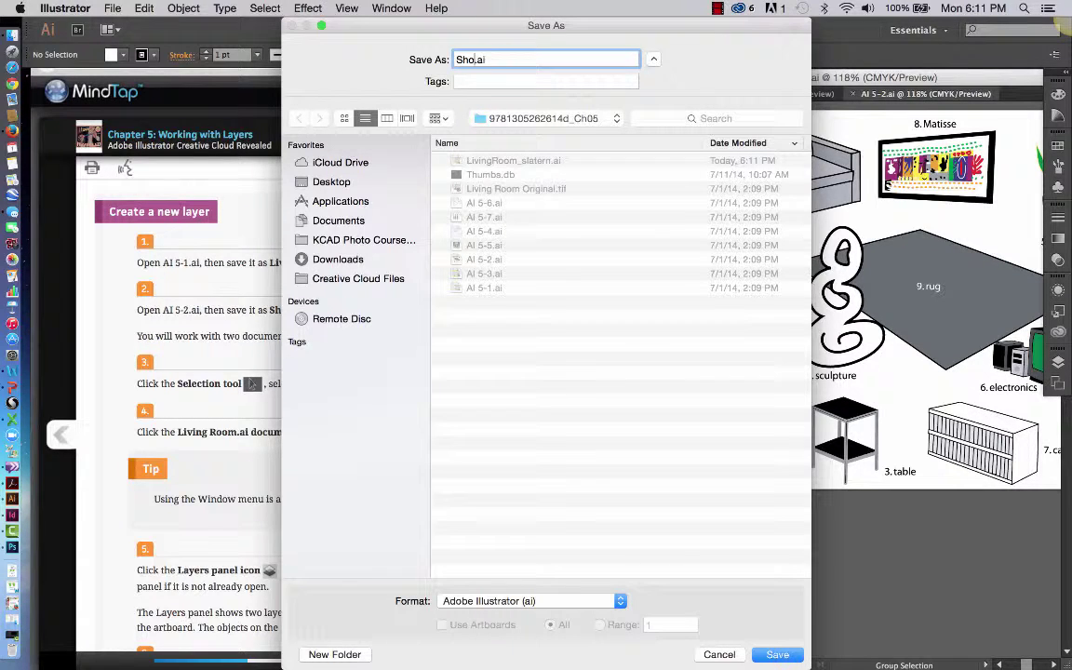
{"action": "type", "text": "_slatern"}
{"action": "left_click", "coordinate": [778, 655]}
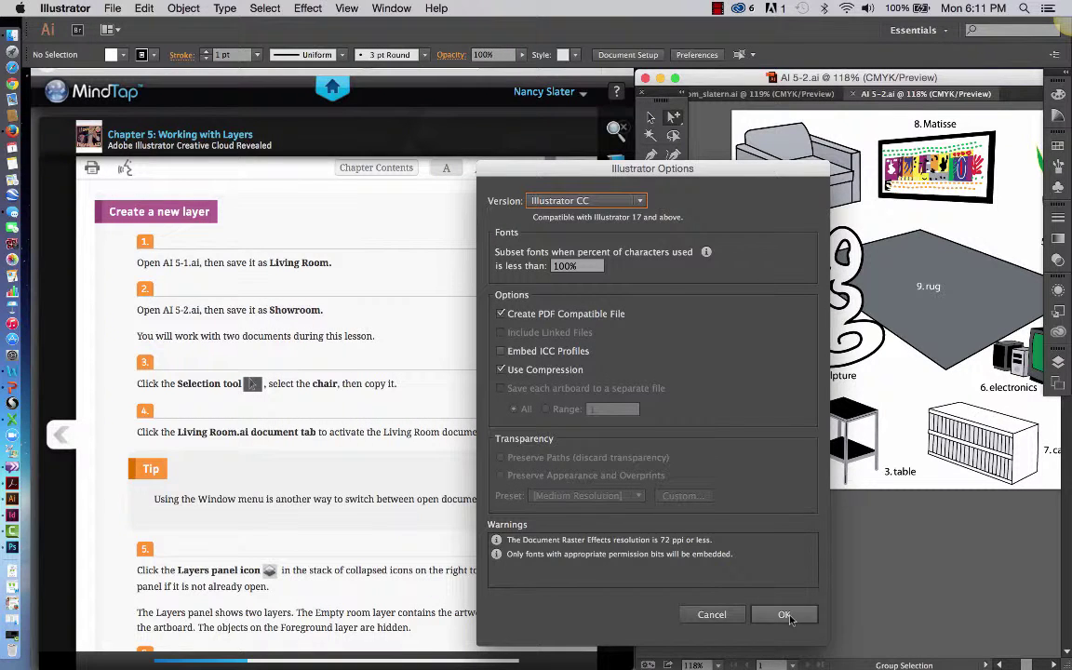
{"action": "left_click", "coordinate": [787, 618]}
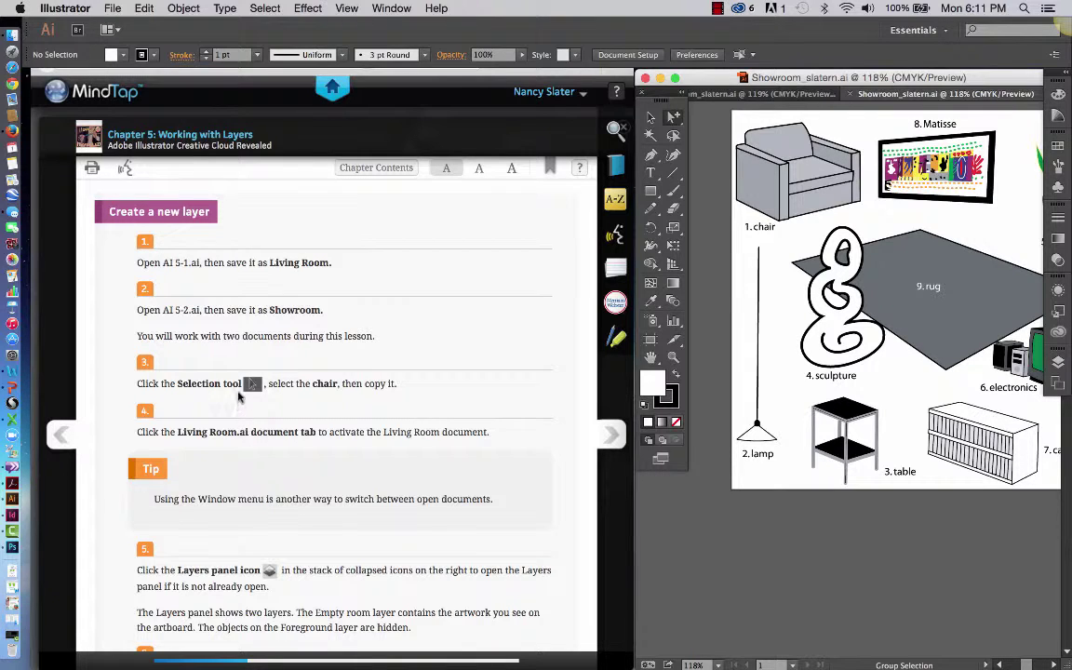
Select the chair in the Showroom artwork with the Selection tool and uncover the LivingRoom tab.
{"action": "left_click", "coordinate": [650, 119]}
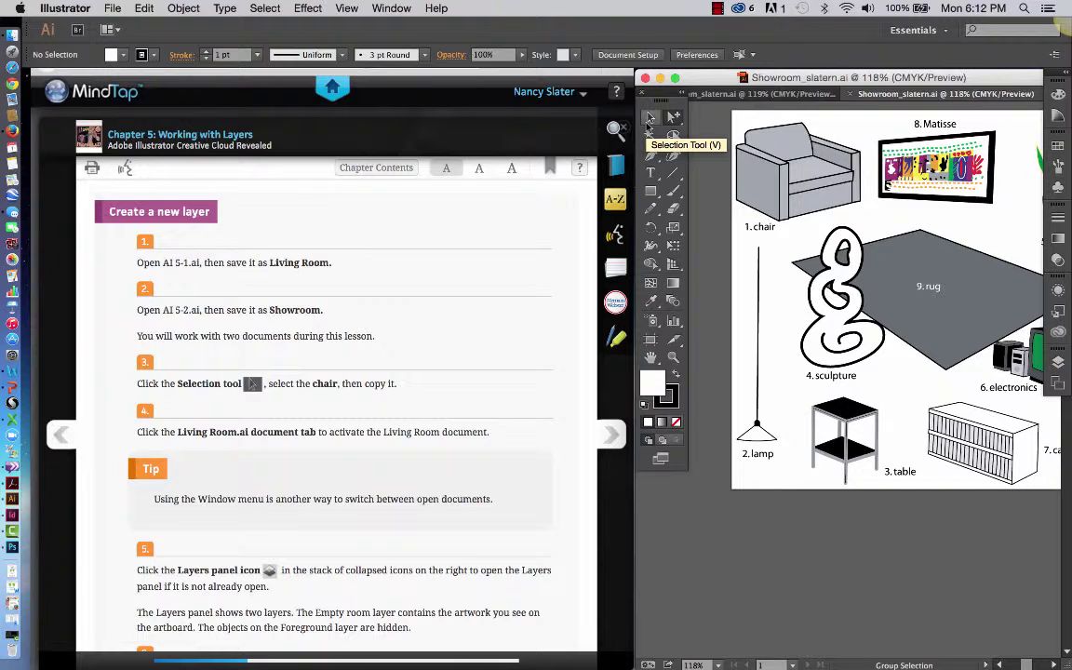
{"action": "left_click", "coordinate": [649, 127]}
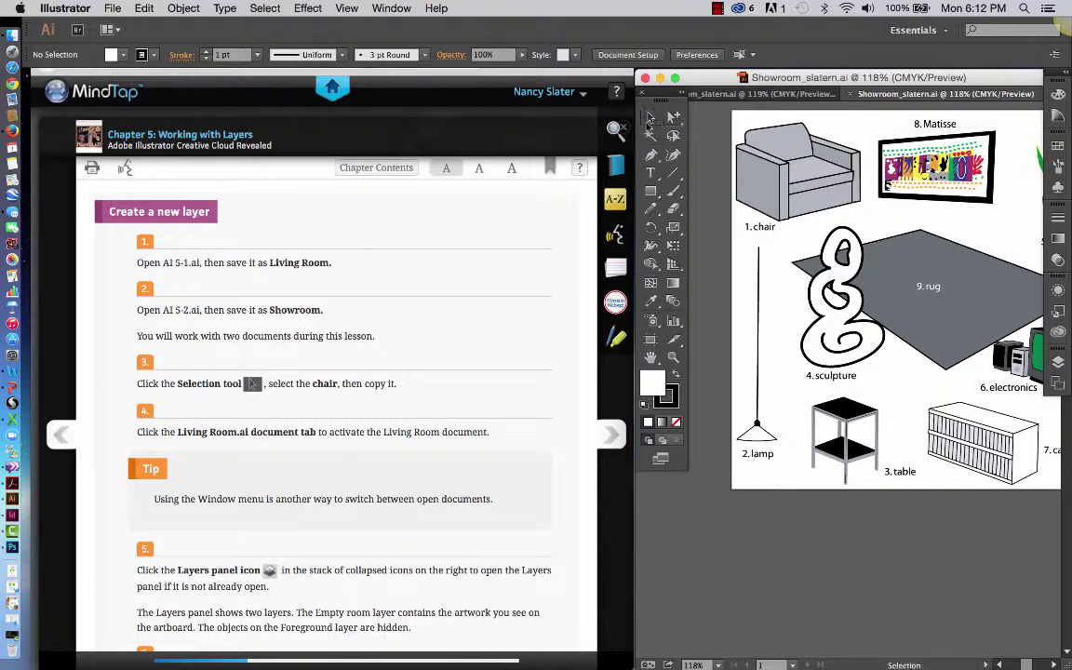
{"action": "left_click", "coordinate": [800, 211]}
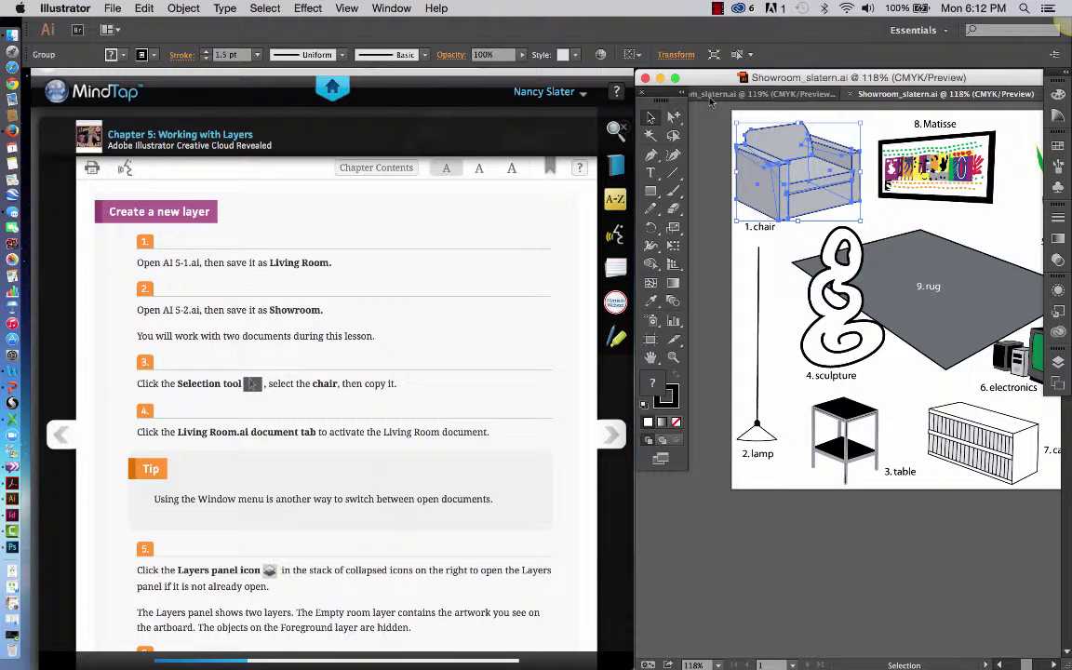
{"action": "left_click_drag", "start_coordinate": [668, 96], "coordinate": [667, 196]}
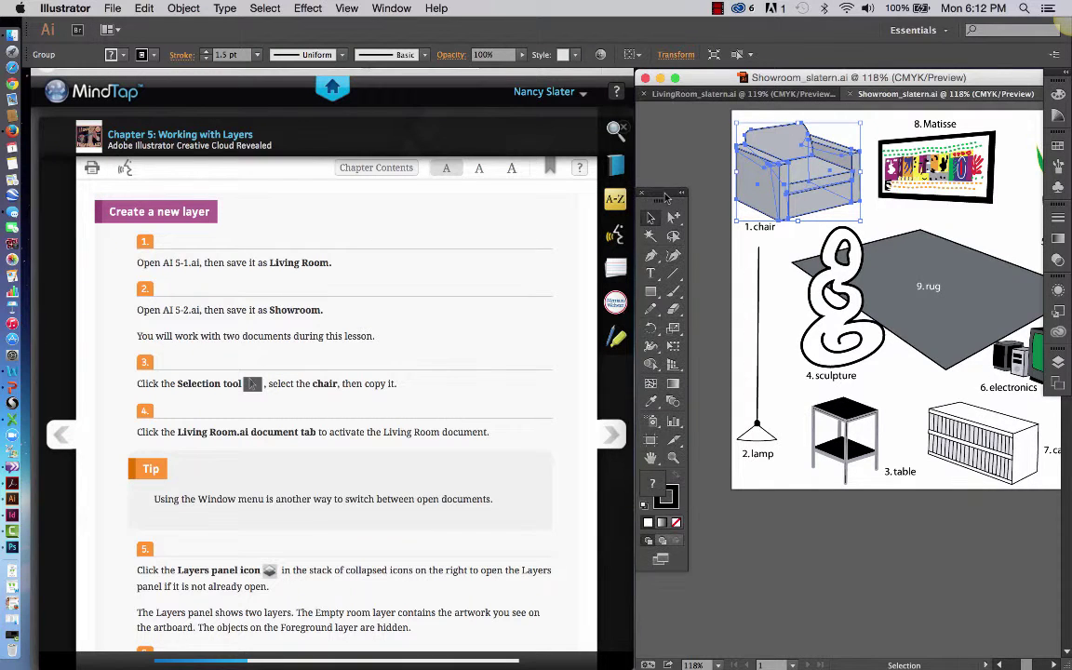
Make the LivingRoom document active with the door panel deselected.
{"action": "left_click", "coordinate": [780, 97]}
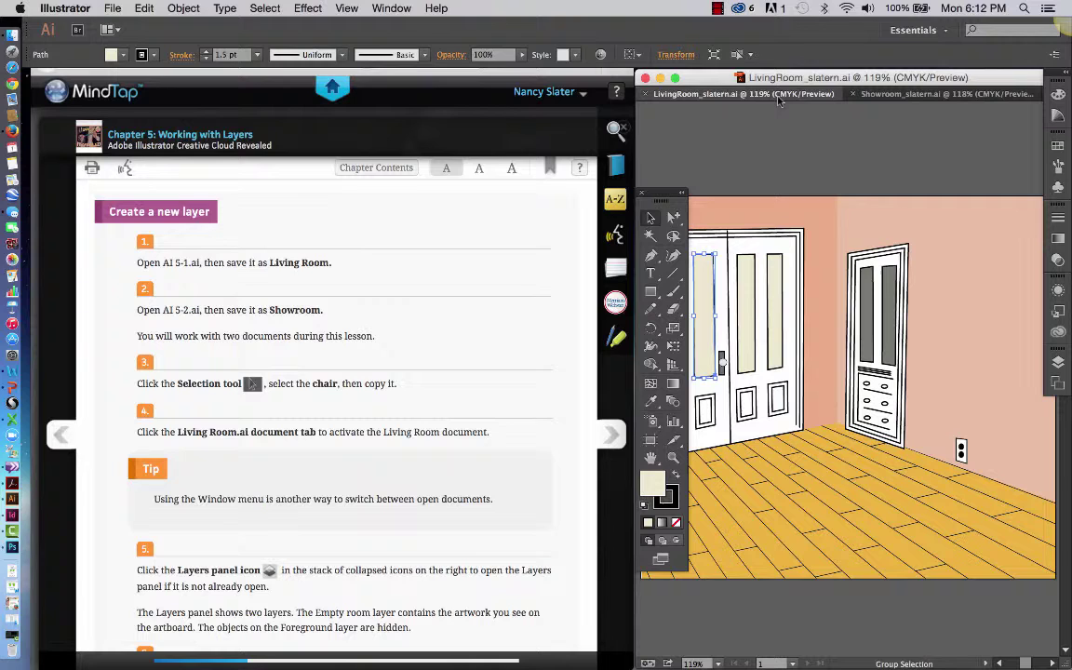
{"action": "key", "text": "v"}
{"action": "left_click", "coordinate": [782, 473]}
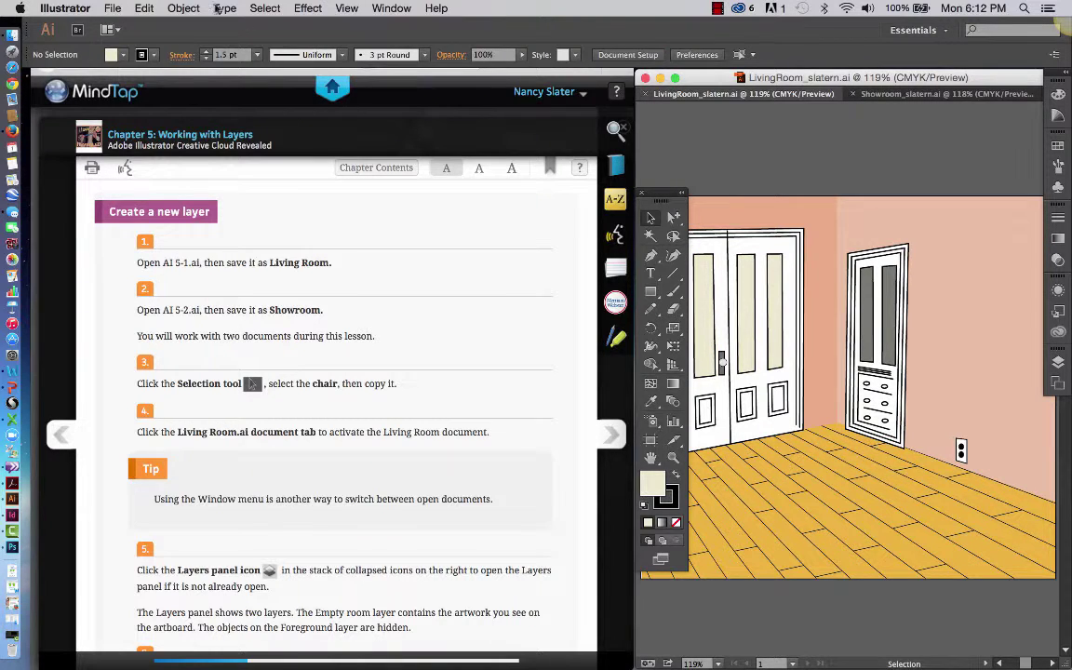
{"action": "left_click", "coordinate": [389, 8]}
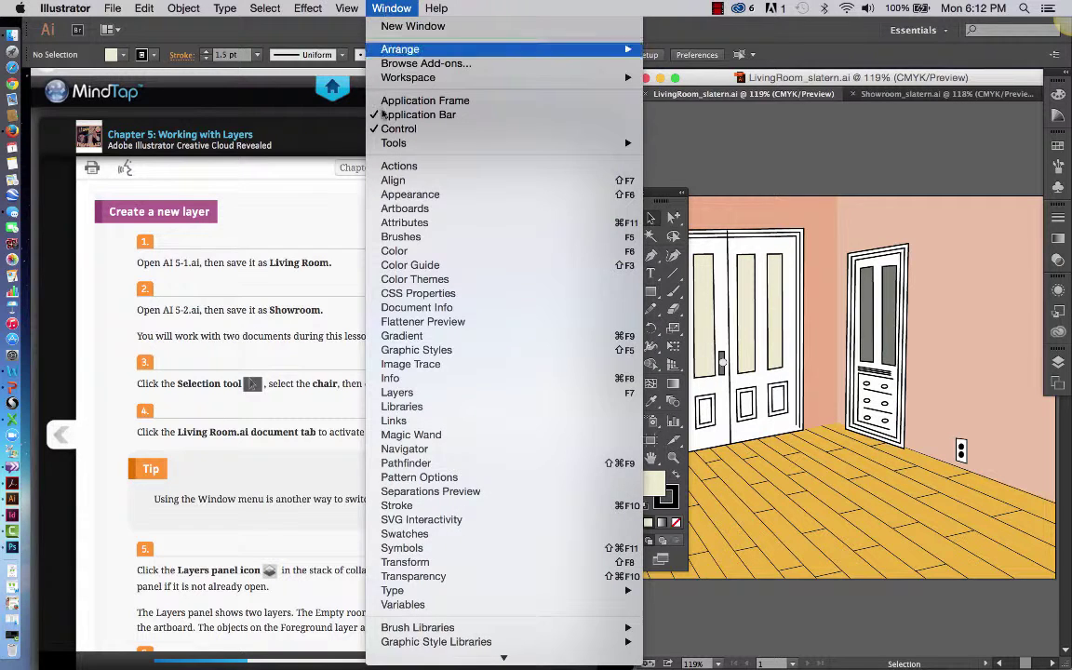
{"action": "mouse_move", "coordinate": [438, 657]}
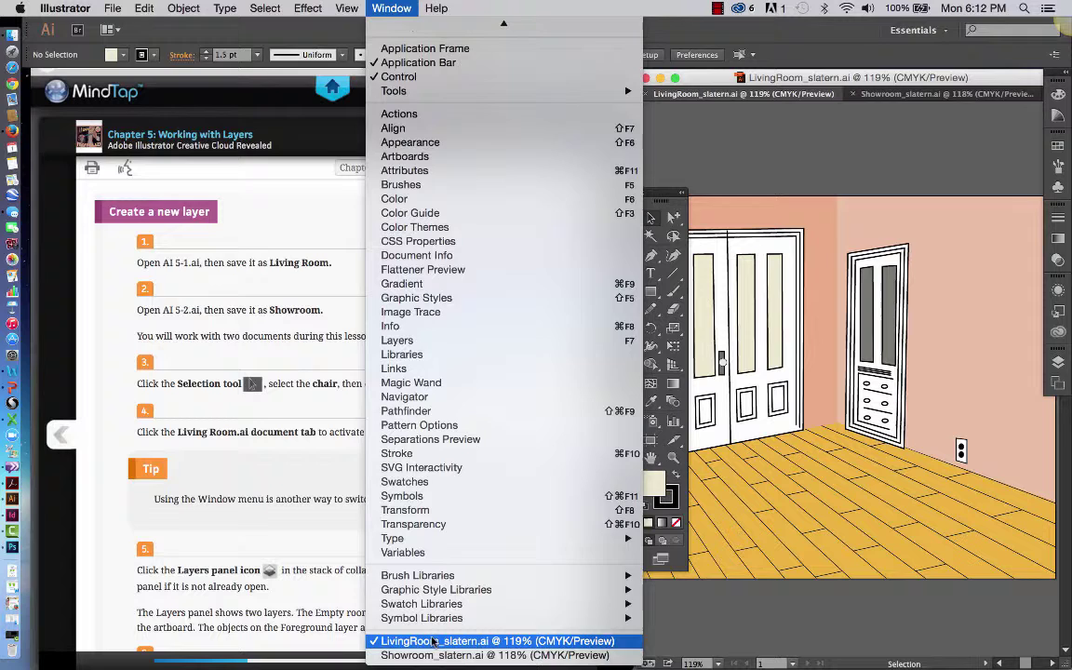
{"action": "left_click", "coordinate": [433, 641]}
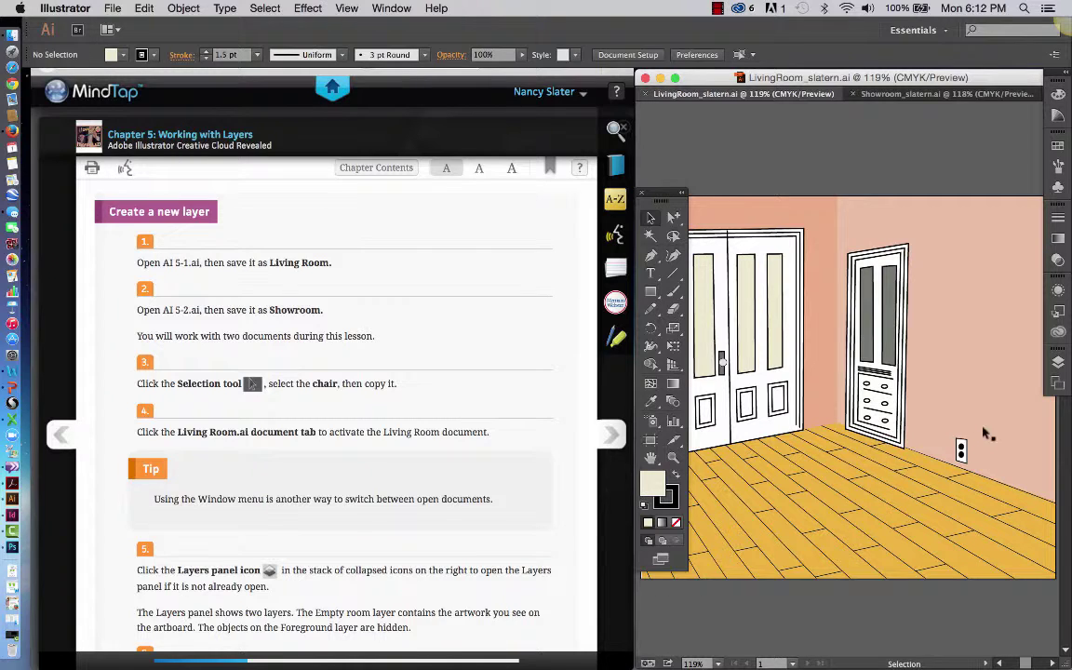
Open the Layers panel to list the Foreground and Empty room layers.
{"action": "left_click", "coordinate": [1060, 362]}
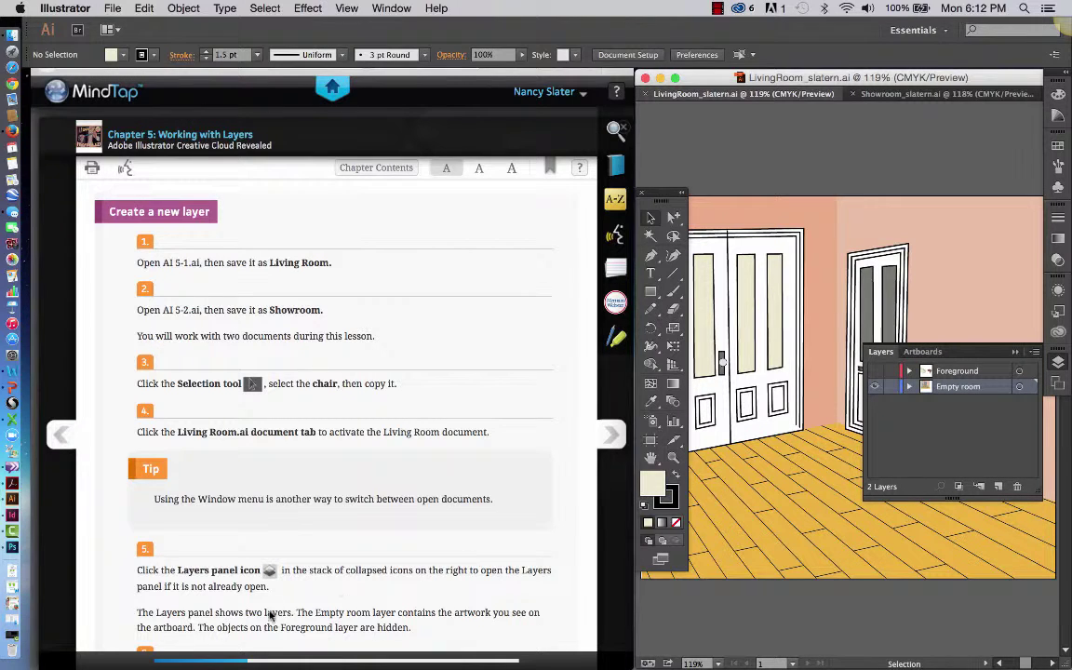
{"action": "scroll", "coordinate": [334, 558], "scroll_direction": "down", "scroll_amount": 3}
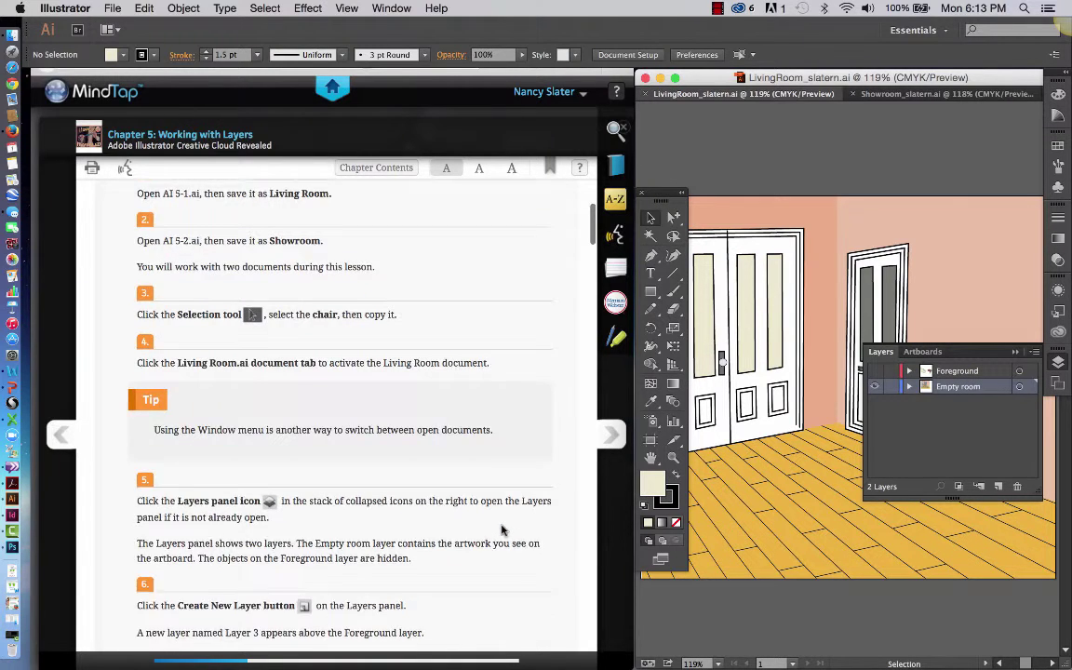
{"action": "scroll", "coordinate": [500, 531], "scroll_direction": "down", "scroll_amount": 2}
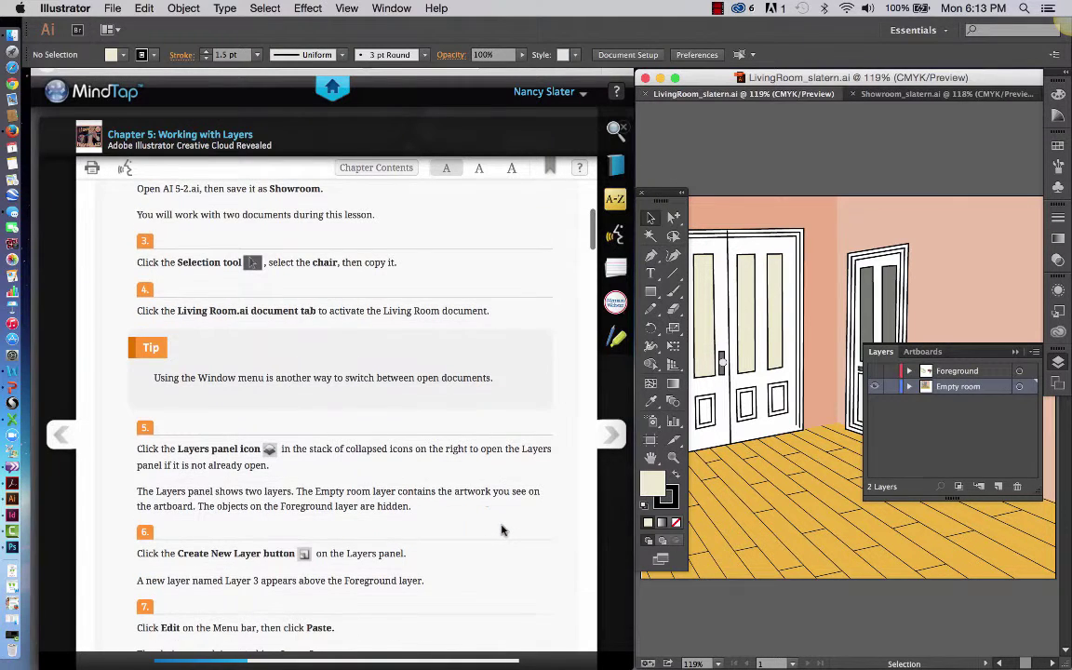
Create Layer 3 and move it above Foreground to the top of the stack.
{"action": "left_click", "coordinate": [999, 488]}
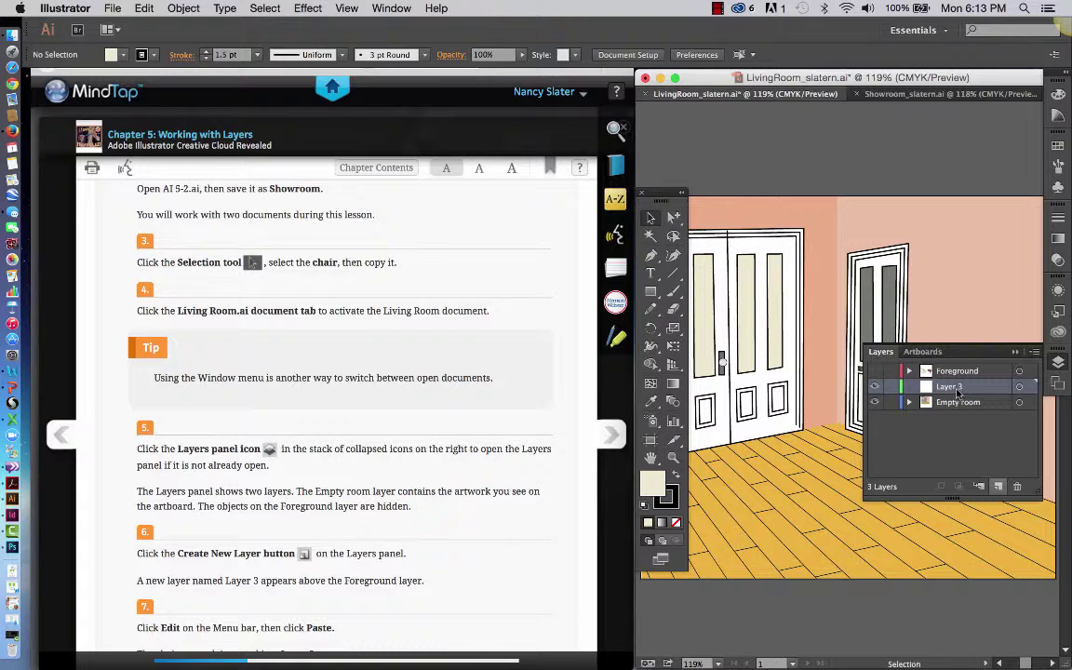
{"action": "left_click_drag", "start_coordinate": [961, 370], "coordinate": [959, 391]}
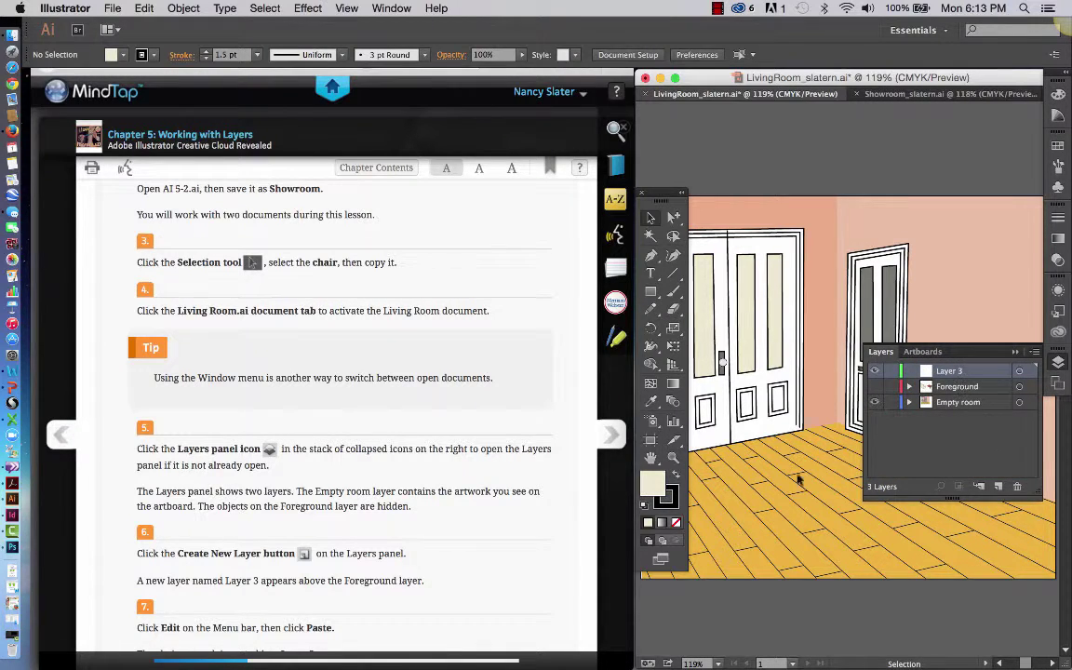
{"action": "scroll", "coordinate": [379, 588], "scroll_direction": "down", "scroll_amount": 5}
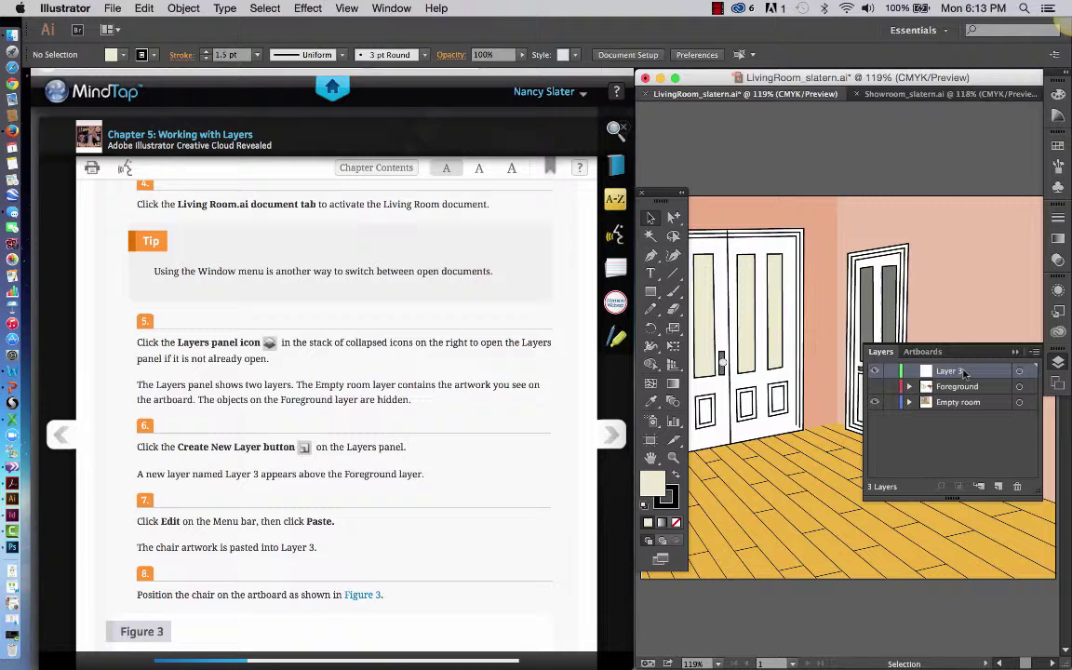
Paste the copied chair onto Layer 3 and collapse the Layers panel.
{"action": "left_click", "coordinate": [143, 8]}
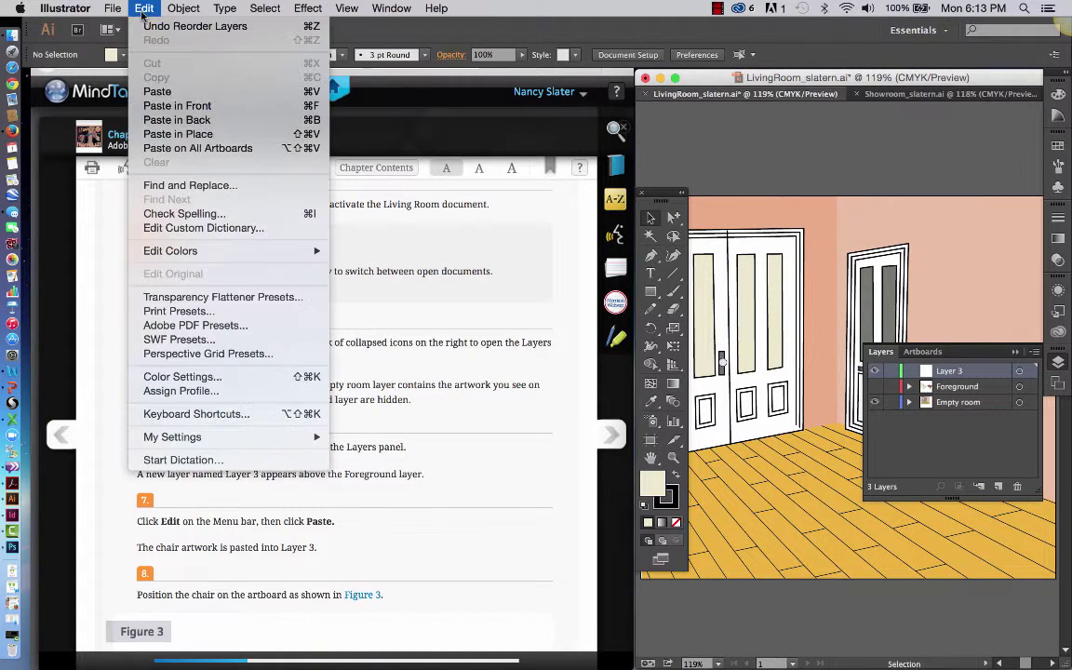
{"action": "left_click", "coordinate": [156, 92]}
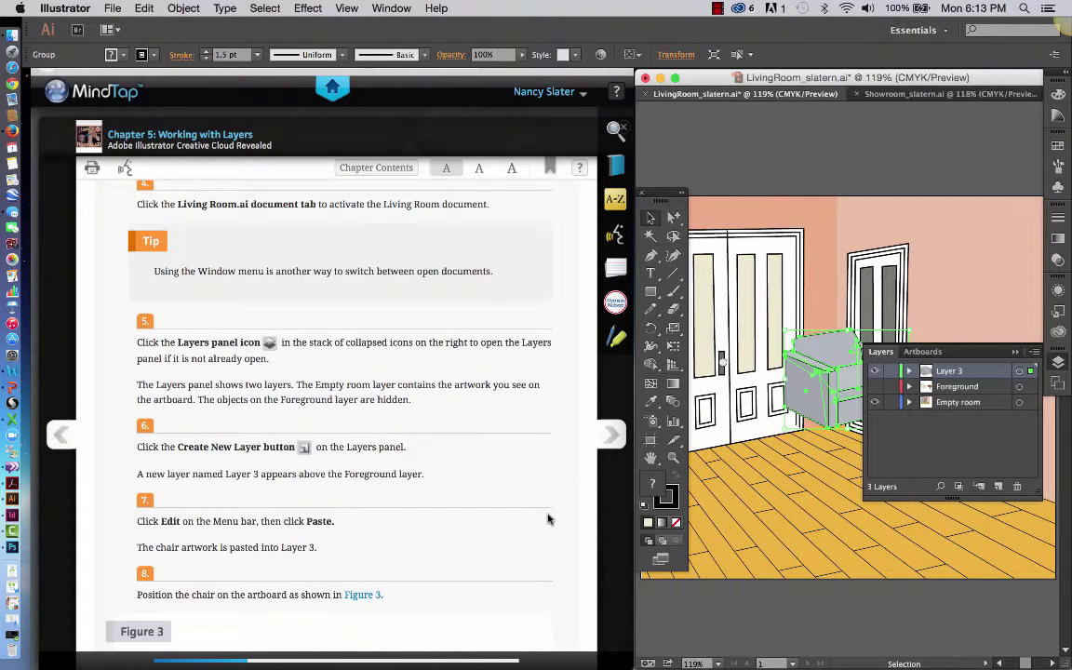
{"action": "scroll", "coordinate": [535, 524], "scroll_direction": "down", "scroll_amount": 3}
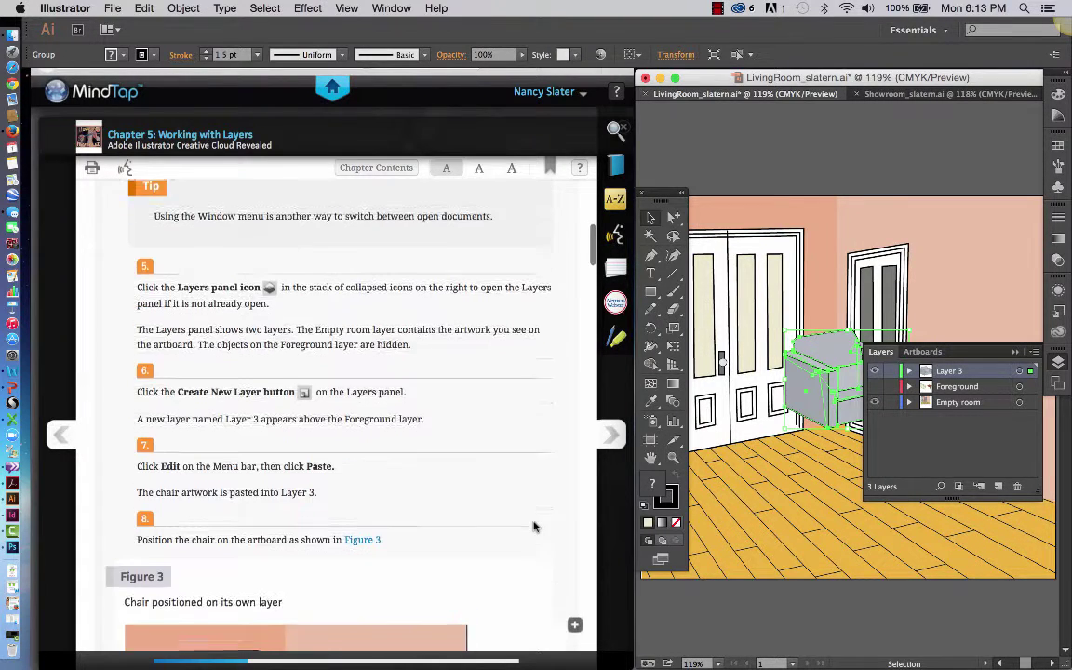
{"action": "scroll", "coordinate": [533, 527], "scroll_direction": "down", "scroll_amount": 4}
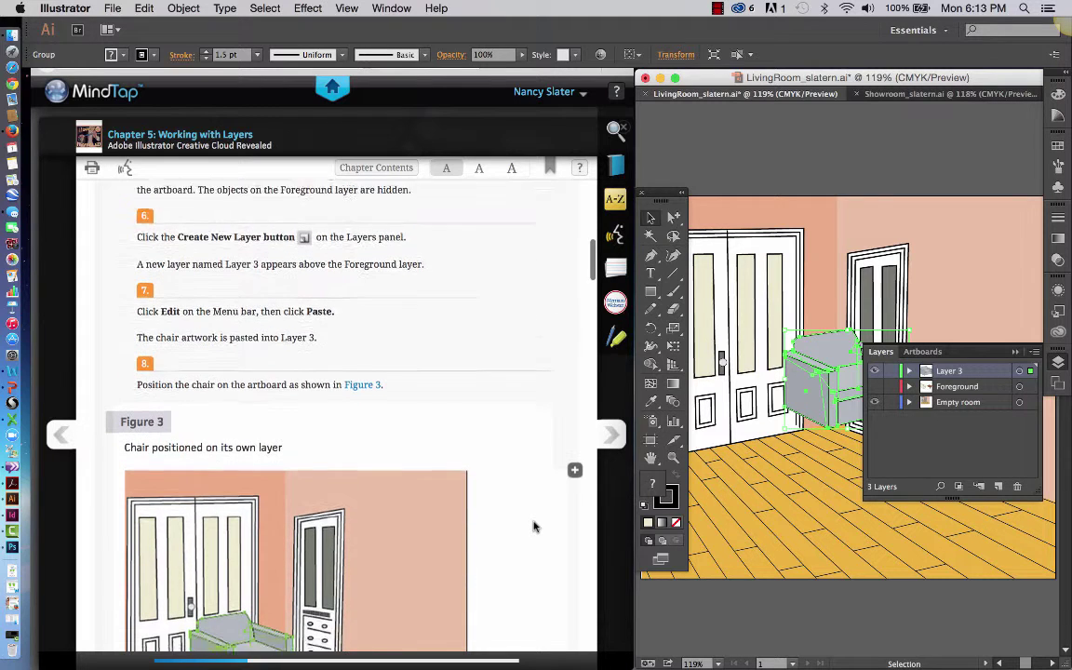
{"action": "scroll", "coordinate": [533, 526], "scroll_direction": "down", "scroll_amount": 1}
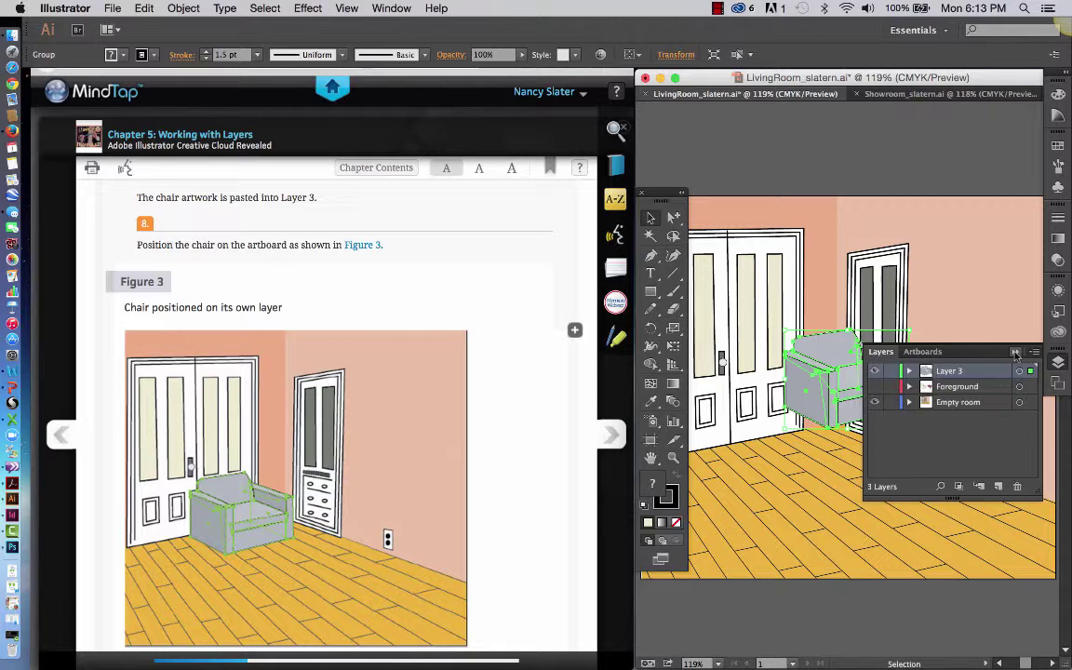
{"action": "left_click", "coordinate": [1015, 353]}
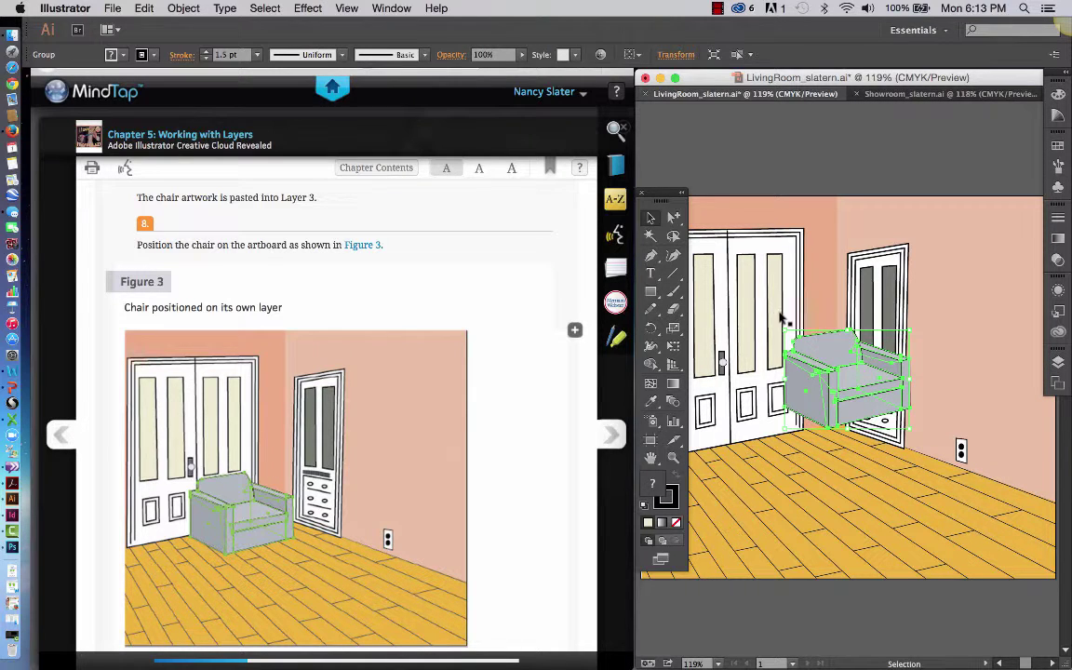
Position the chair in the corner beside the right-hand door, matching Figure 3.
{"action": "left_click_drag", "start_coordinate": [830, 369], "coordinate": [785, 409]}
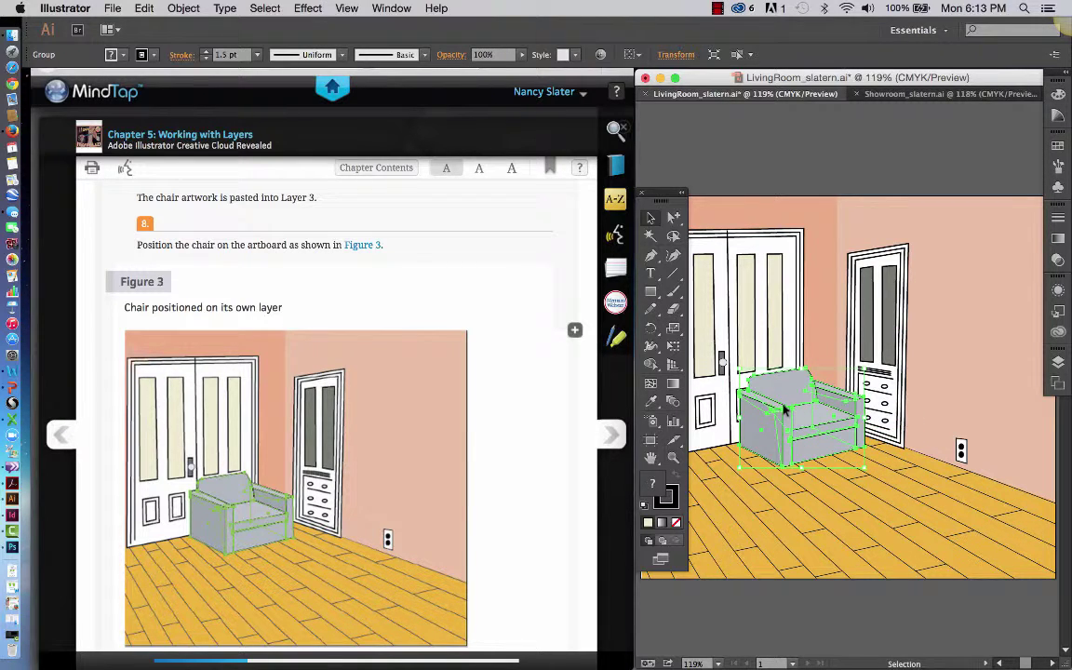
{"action": "key", "text": "Left"}
{"action": "key", "text": "Left"}
{"action": "key", "text": "Left"}
{"action": "key", "text": "Left"}
{"action": "key", "text": "Left"}
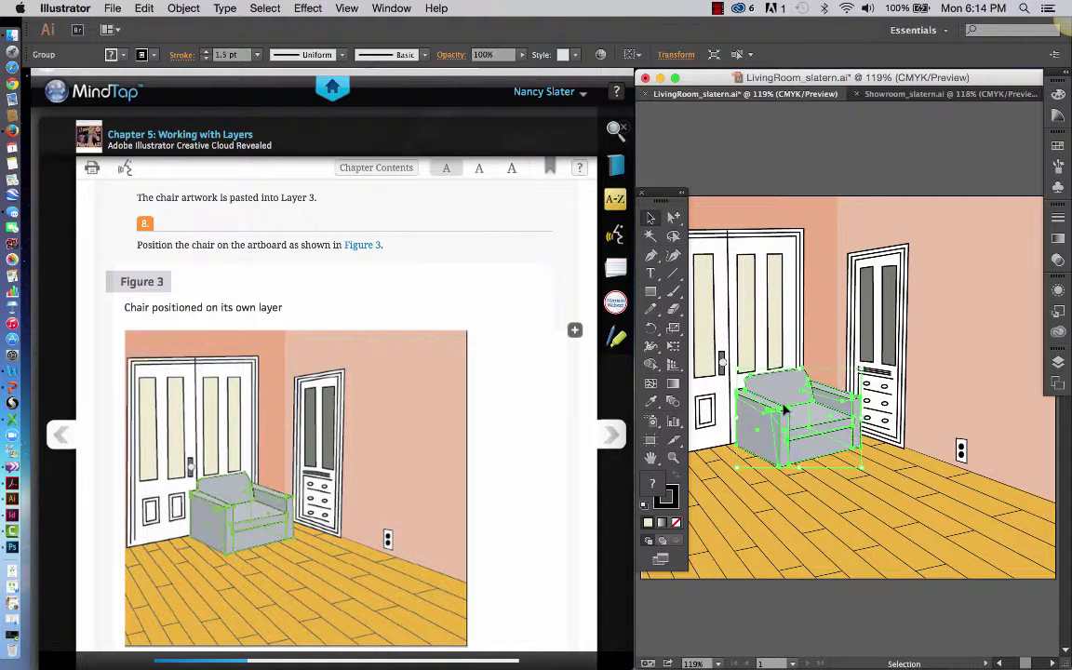
{"action": "key", "text": "Left"}
{"action": "key", "text": "Left"}
{"action": "key", "text": "Left"}
{"action": "key", "text": "Left"}
{"action": "key", "text": "Left"}
{"action": "key", "text": "Left"}
{"action": "key", "text": "Left"}
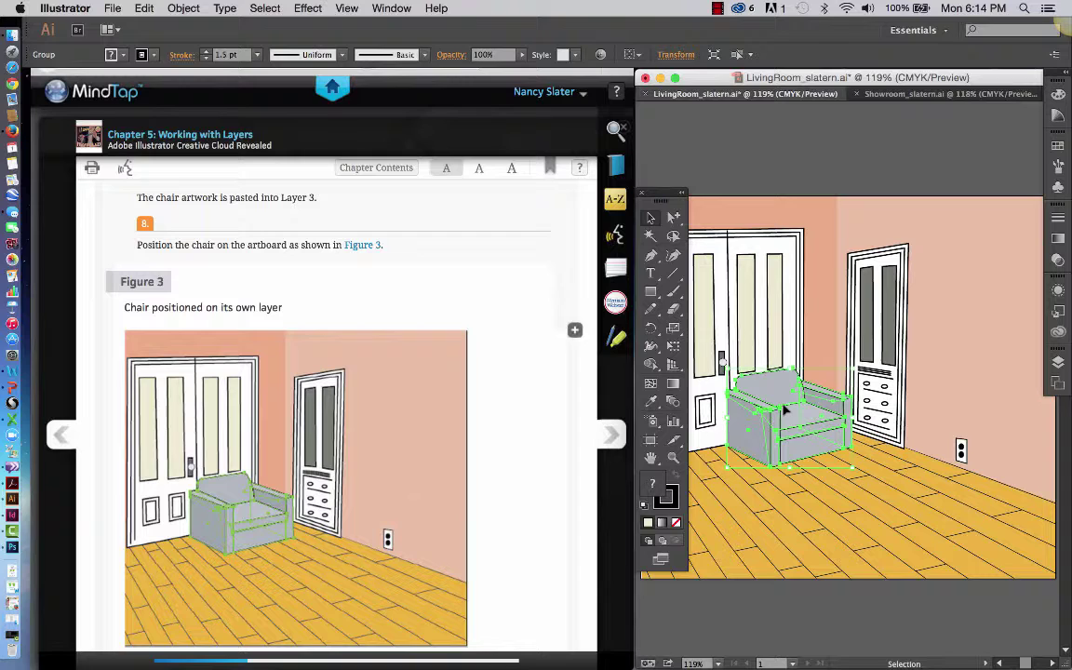
{"action": "key", "text": "Left"}
{"action": "key", "text": "Left"}
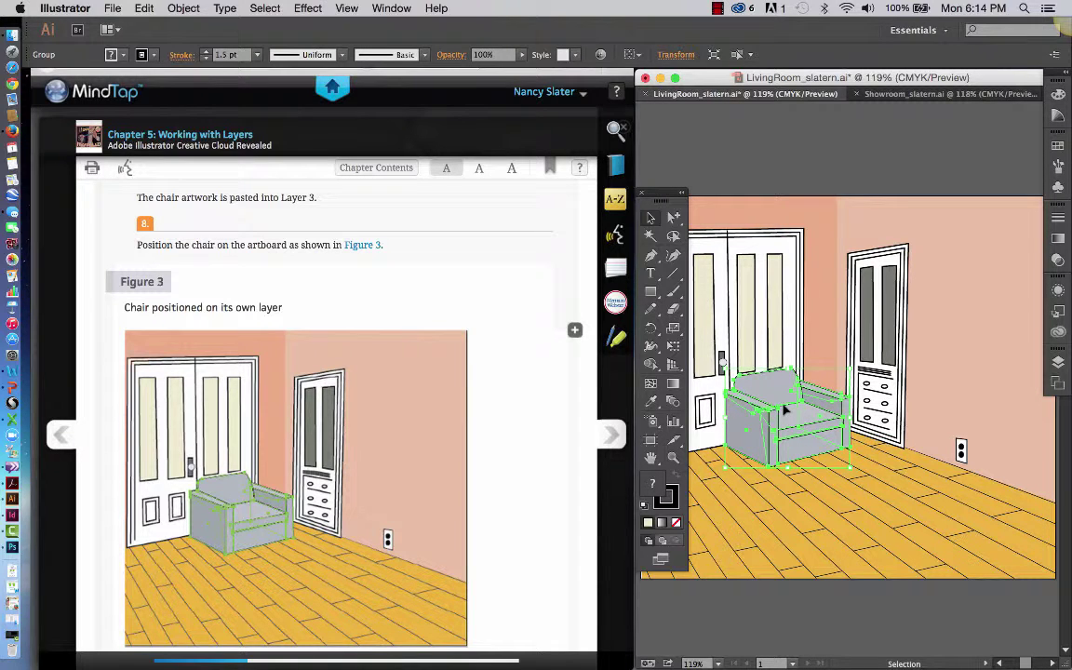
{"action": "key", "text": "Left"}
{"action": "key", "text": "Left"}
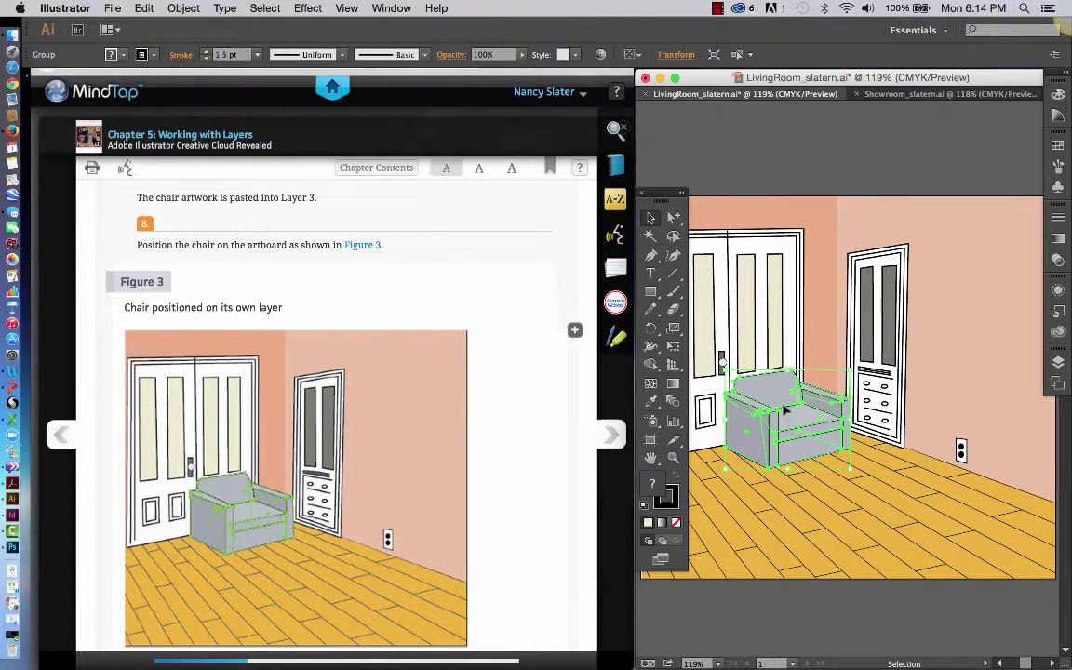
{"action": "left_click", "coordinate": [807, 507]}
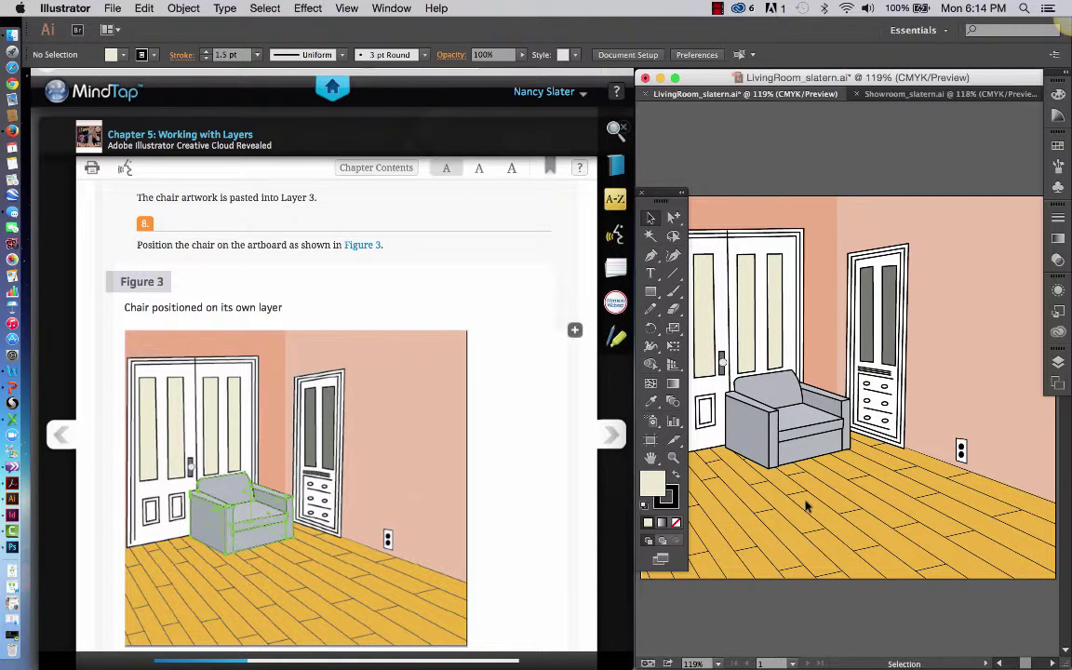
{"action": "left_click", "coordinate": [799, 455]}
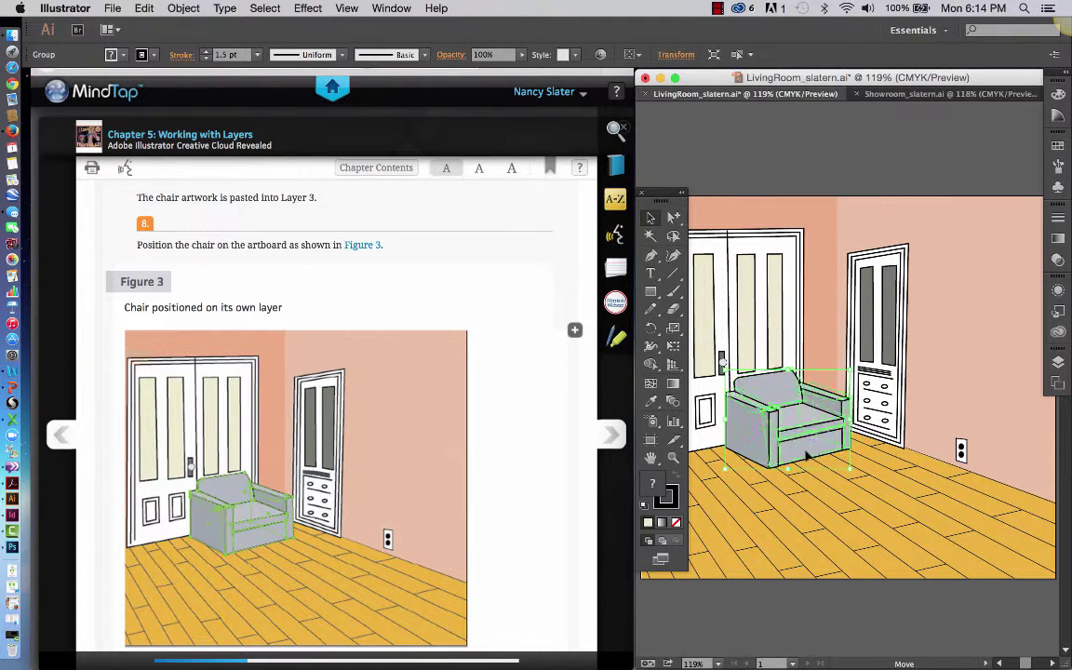
{"action": "left_click_drag", "start_coordinate": [817, 453], "coordinate": [825, 449]}
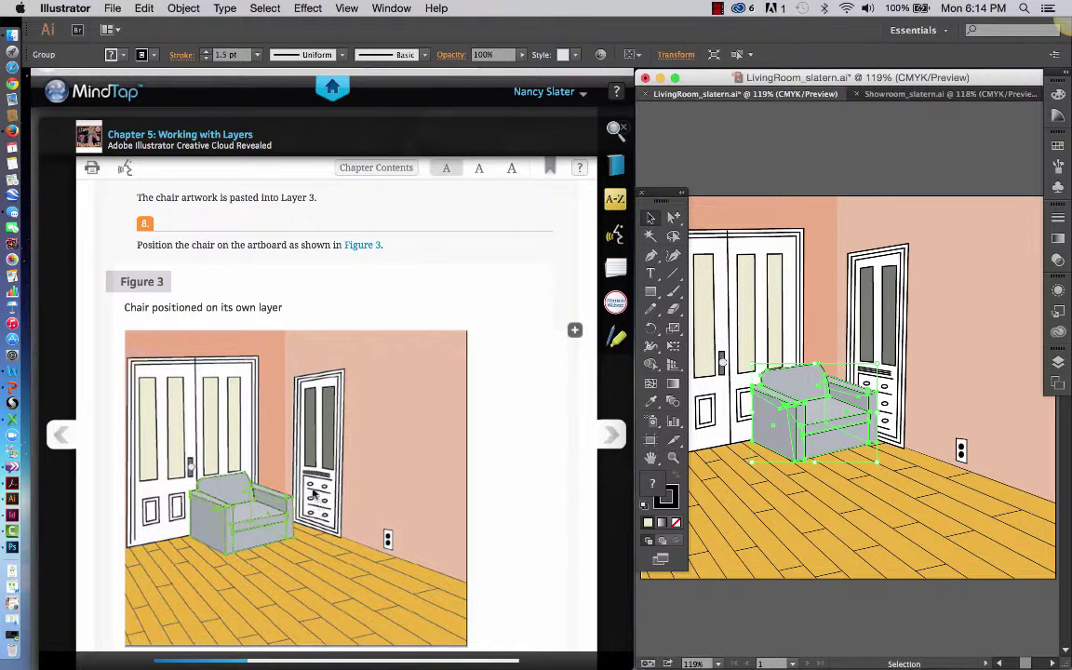
{"action": "left_click_drag", "start_coordinate": [811, 412], "coordinate": [805, 431]}
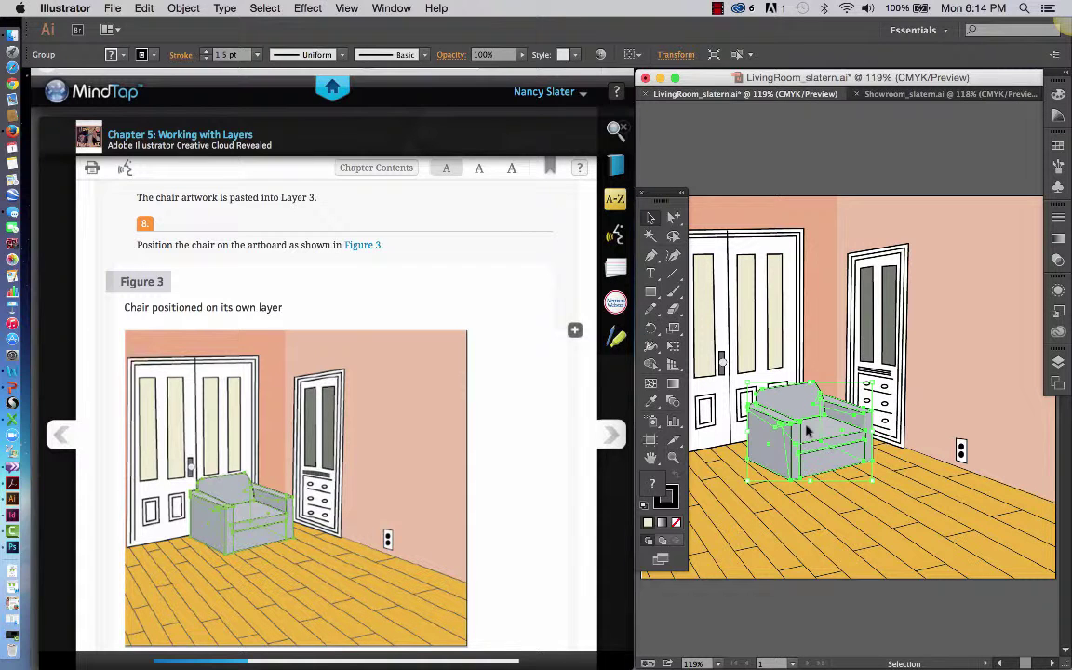
{"action": "left_click_drag", "start_coordinate": [807, 432], "coordinate": [807, 423]}
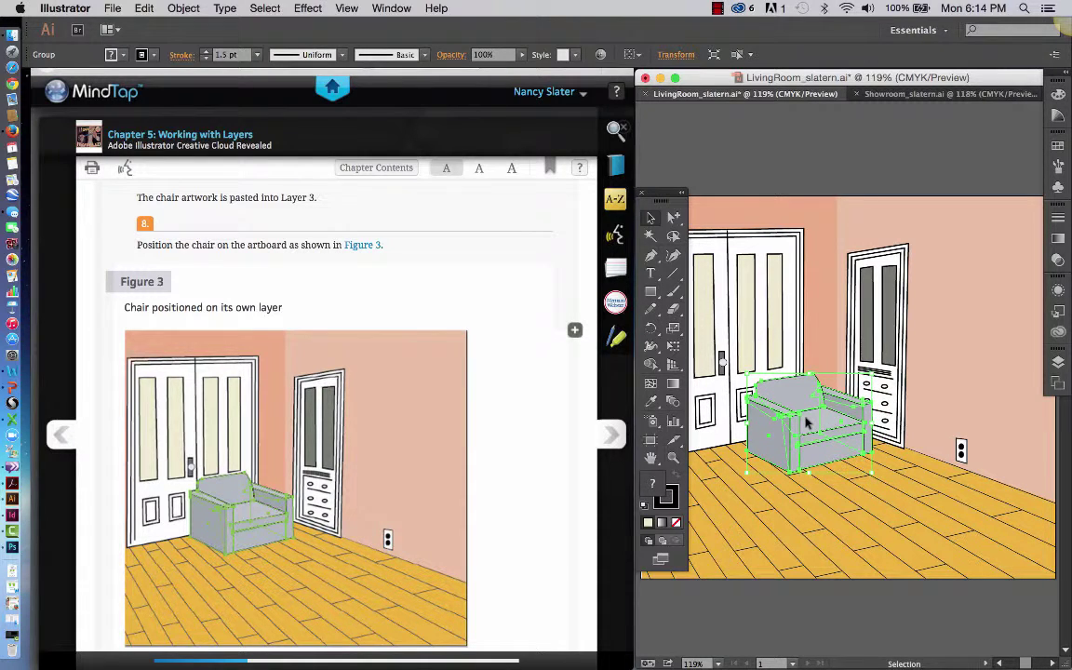
{"action": "scroll", "coordinate": [307, 438], "scroll_direction": "down", "scroll_amount": 3}
Check the lesson page, then return to the living room drawing and reopen Layers with F7.
{"action": "scroll", "coordinate": [333, 472], "scroll_direction": "down", "scroll_amount": 2}
{"action": "left_click", "coordinate": [333, 471]}
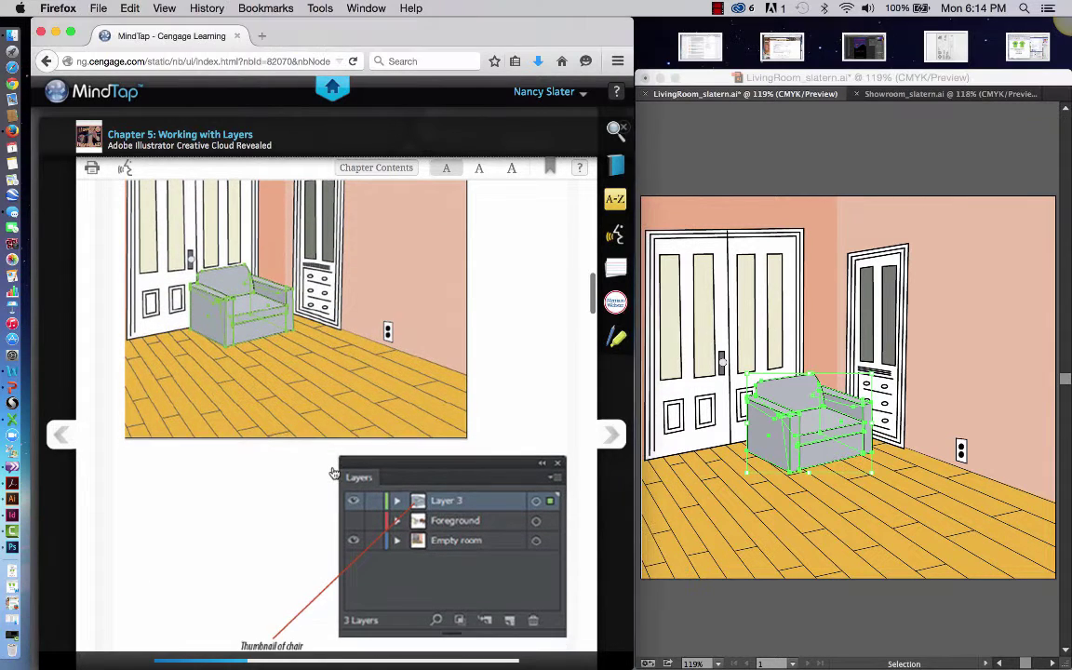
{"action": "scroll", "coordinate": [337, 466], "scroll_direction": "down", "scroll_amount": 4}
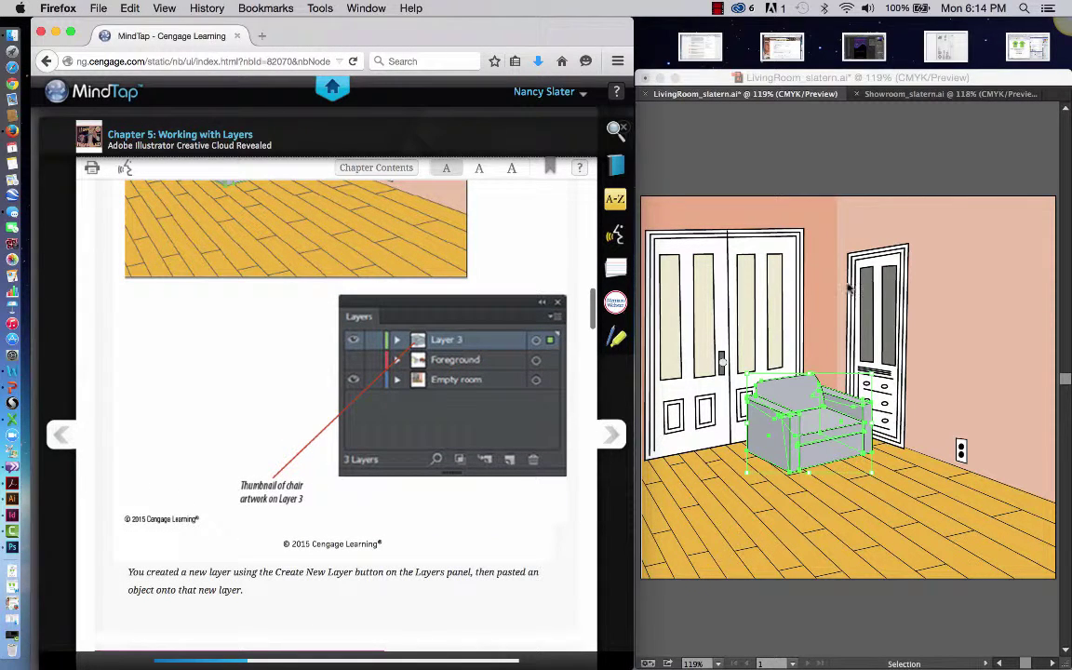
{"action": "left_click", "coordinate": [1004, 81]}
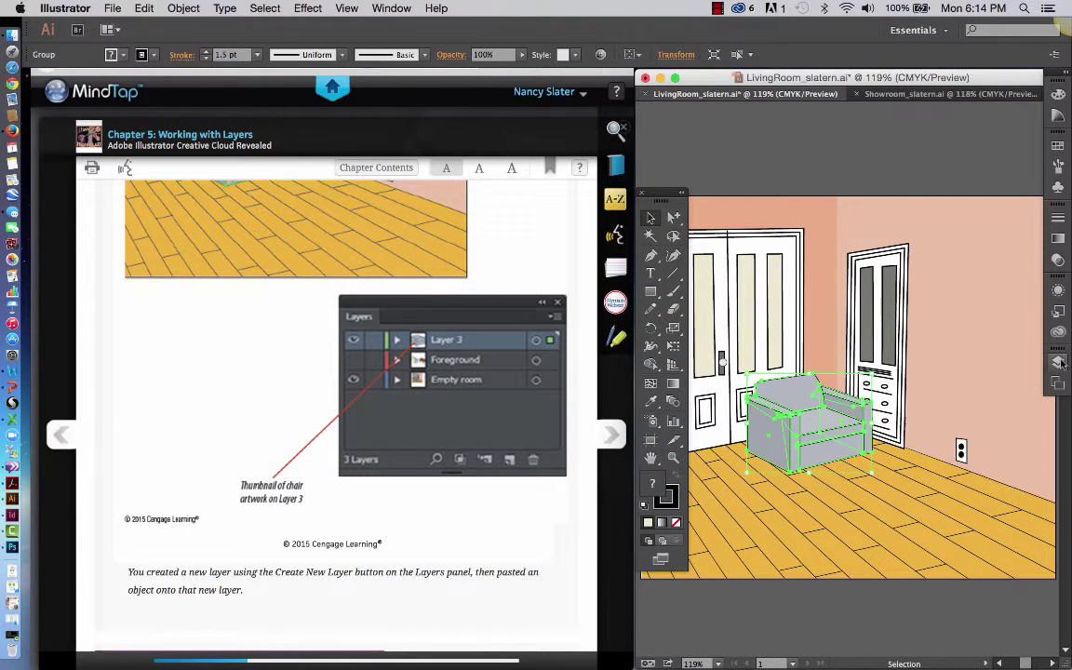
{"action": "key", "text": "F7"}
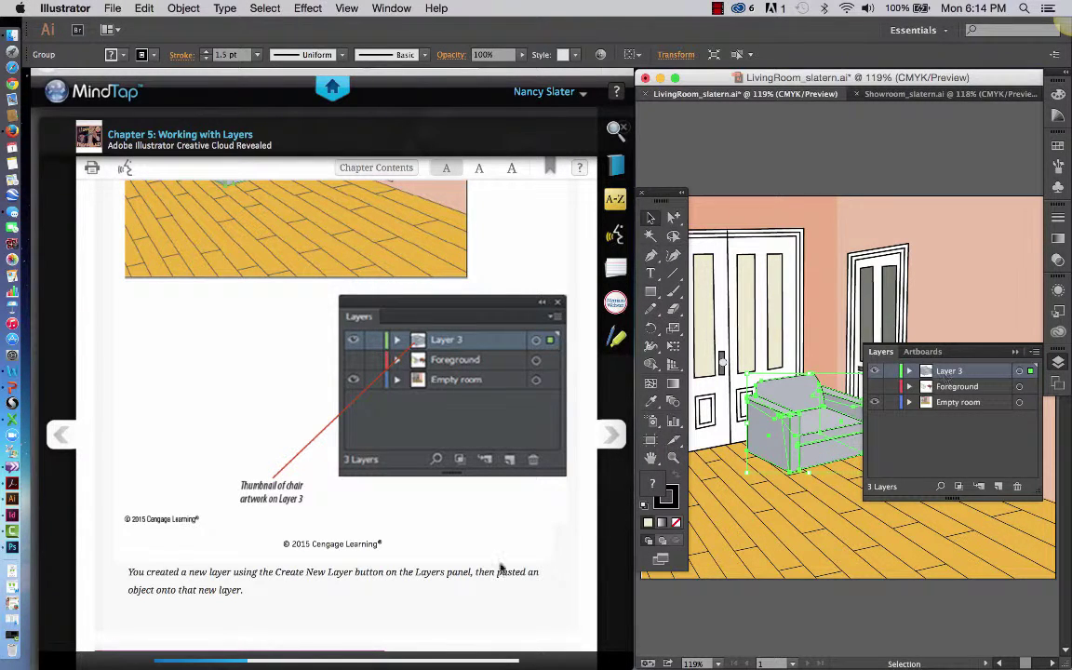
{"action": "scroll", "coordinate": [493, 572], "scroll_direction": "down", "scroll_amount": 3}
{"action": "scroll", "coordinate": [492, 571], "scroll_direction": "down", "scroll_amount": 4}
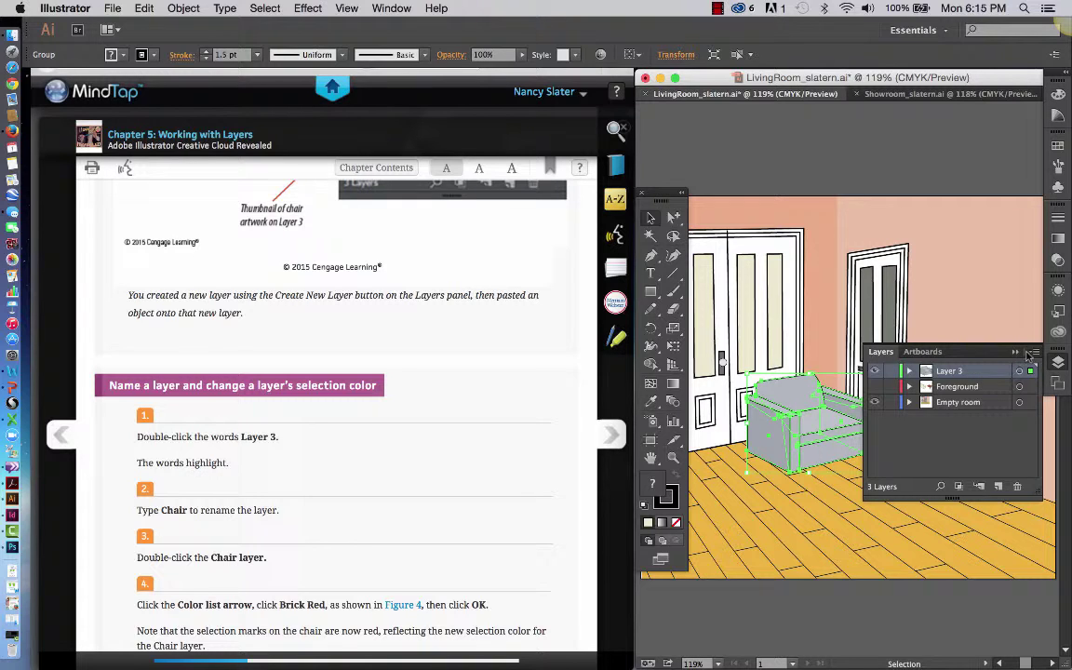
Rename Layer 3 to 'Chair' with a Brick Red selection colour in Layer Options.
{"action": "left_click", "coordinate": [1034, 351]}
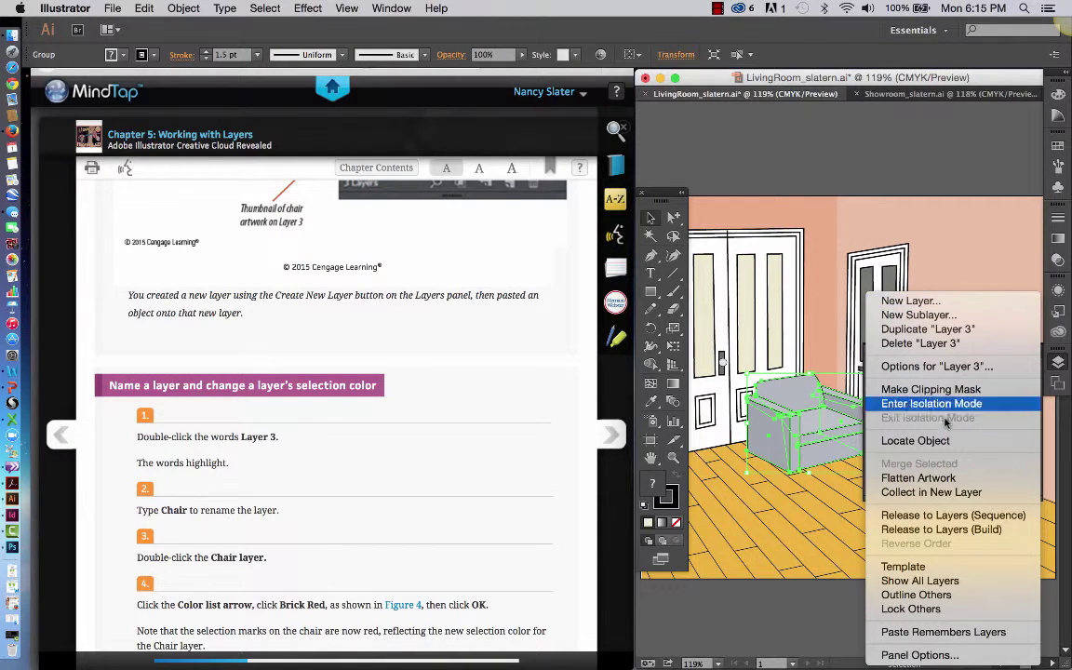
{"action": "left_click", "coordinate": [937, 369]}
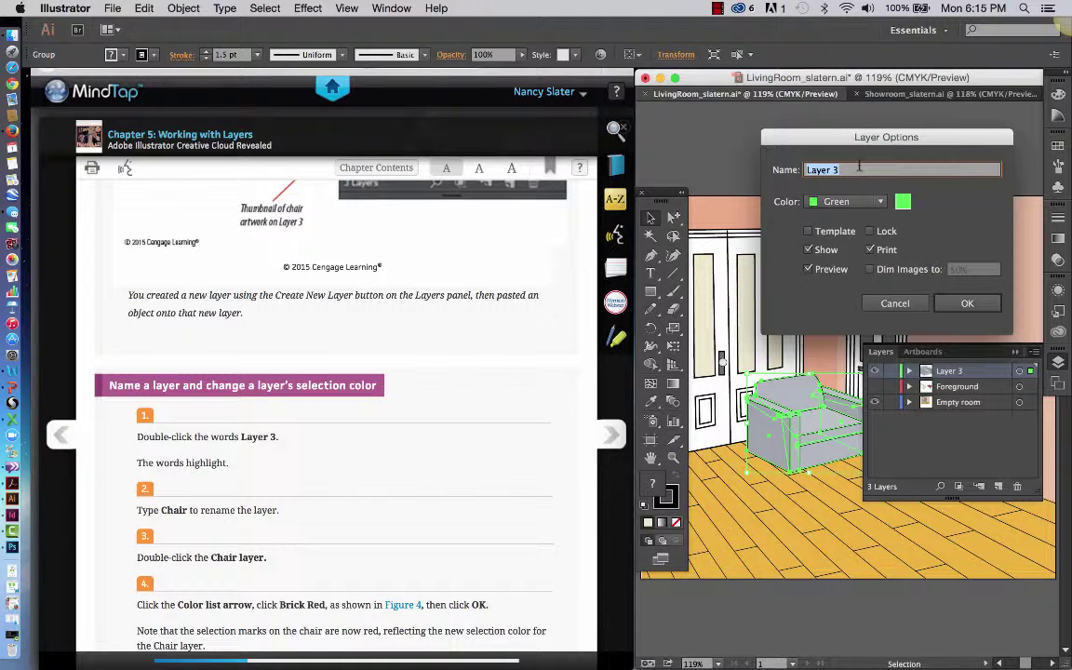
{"action": "type", "text": "Chair"}
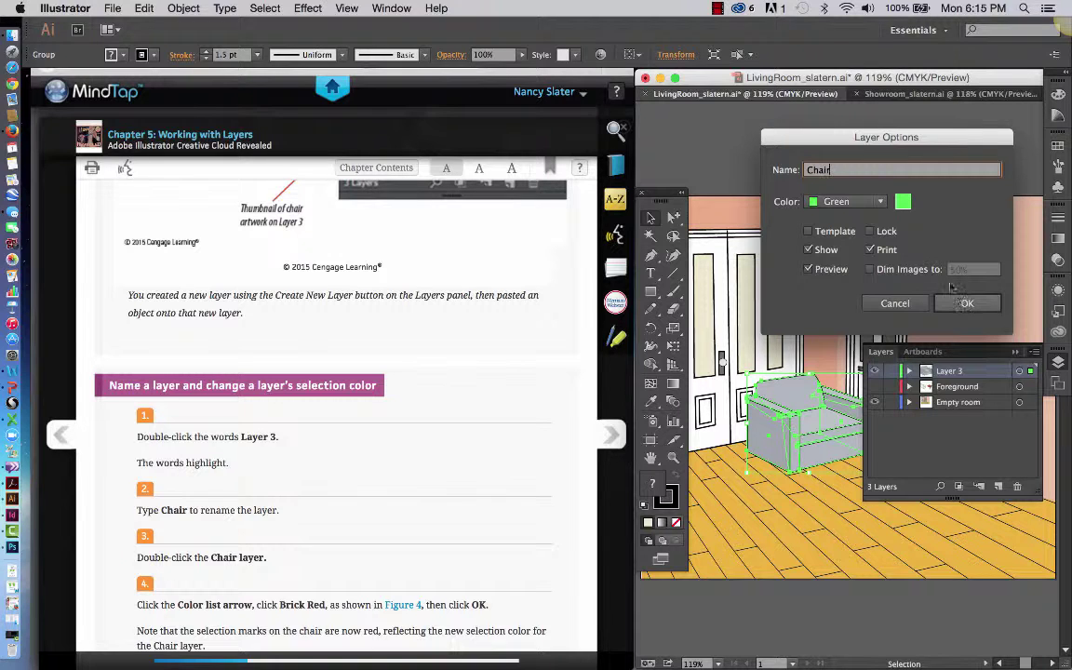
{"action": "scroll", "coordinate": [378, 524], "scroll_direction": "down", "scroll_amount": 1}
{"action": "scroll", "coordinate": [377, 524], "scroll_direction": "down", "scroll_amount": 3}
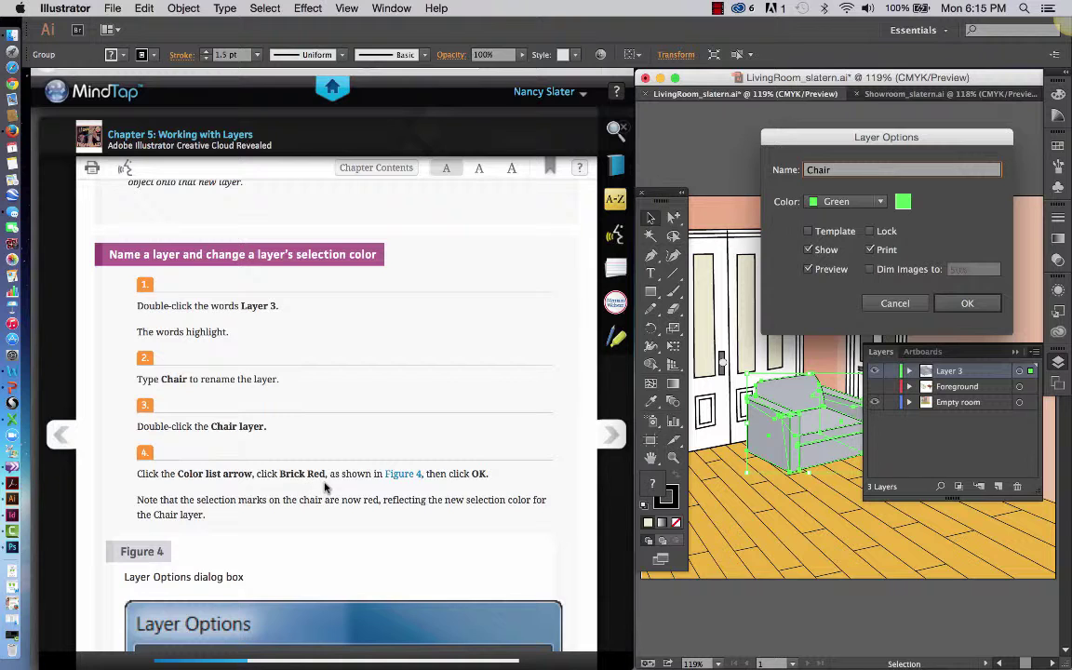
{"action": "left_click", "coordinate": [881, 202]}
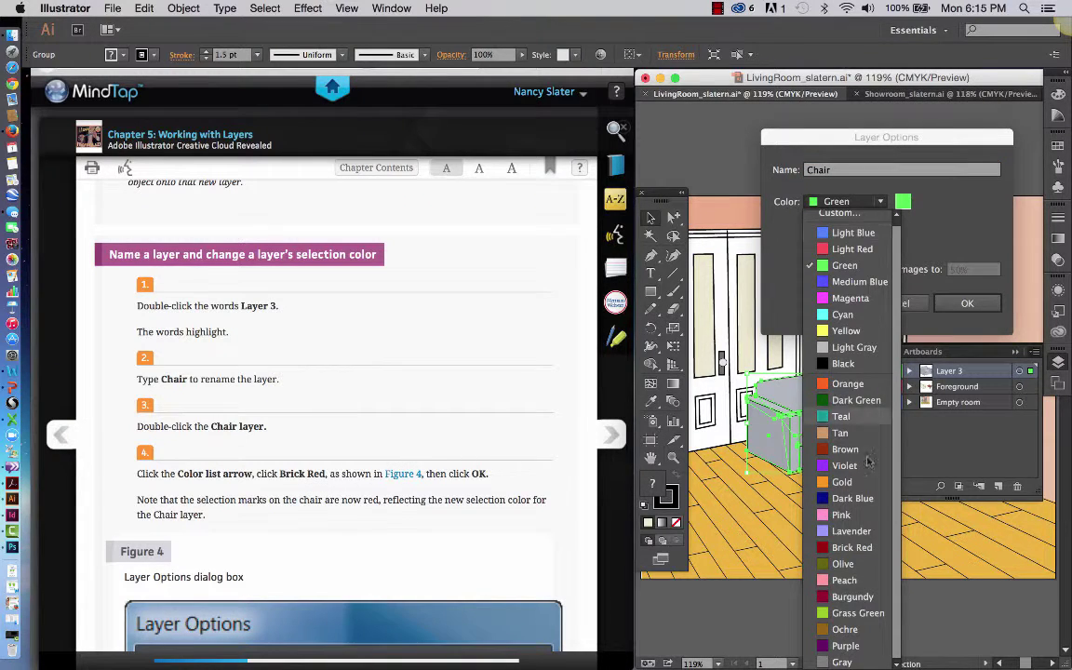
{"action": "left_click", "coordinate": [860, 547]}
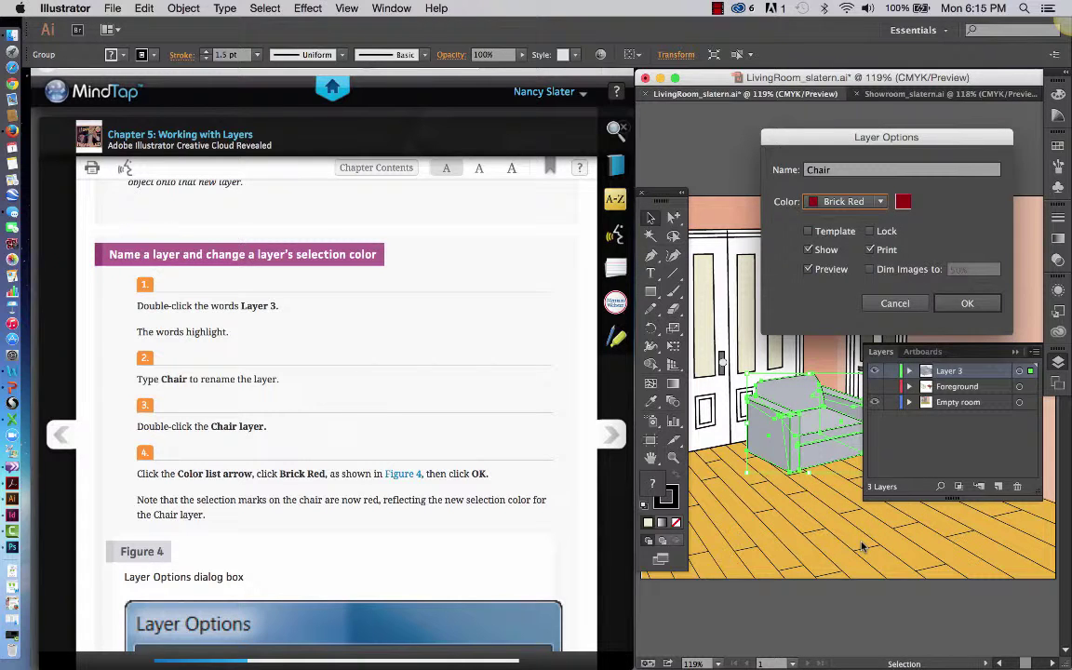
{"action": "scroll", "coordinate": [556, 547], "scroll_direction": "down", "scroll_amount": 5}
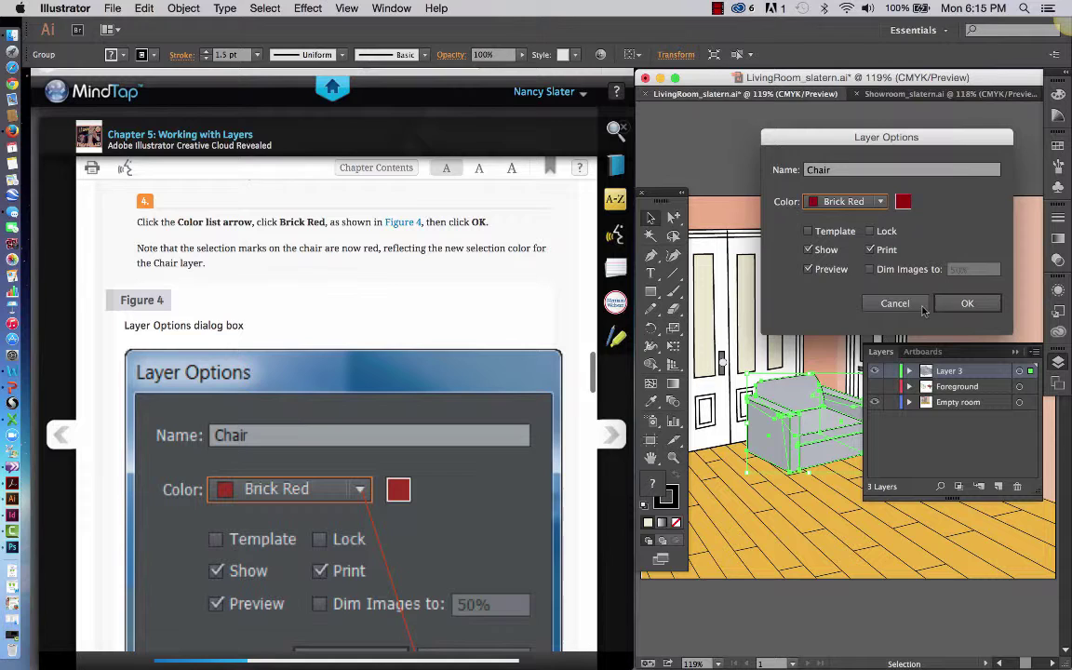
{"action": "left_click", "coordinate": [967, 304]}
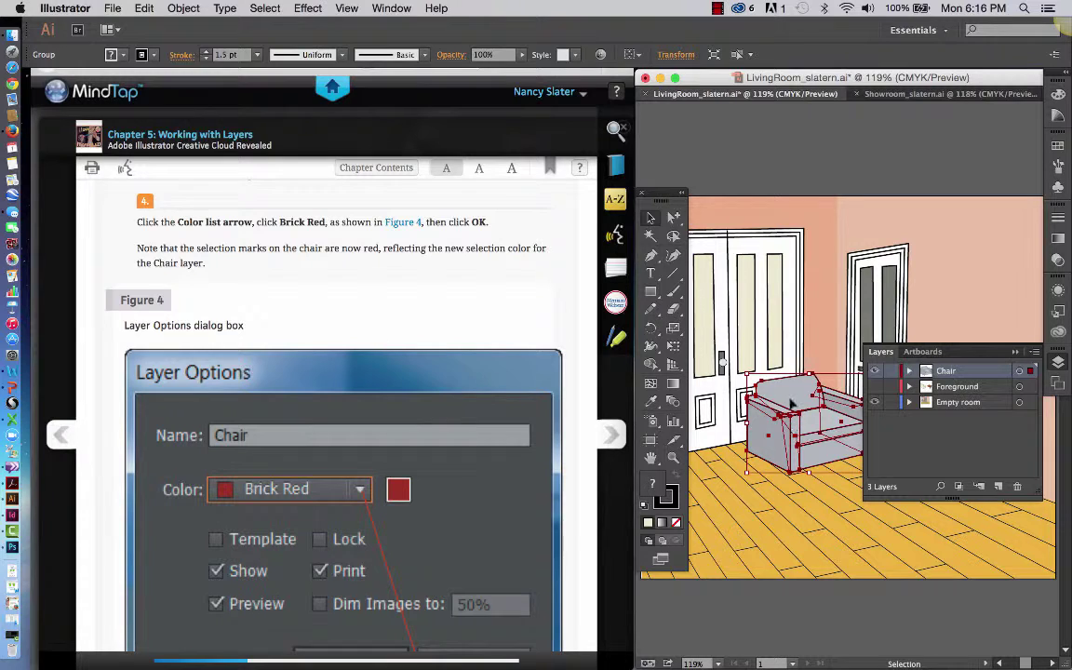
Deselect the chair by clicking an empty area of the artboard.
{"action": "left_click", "coordinate": [764, 482]}
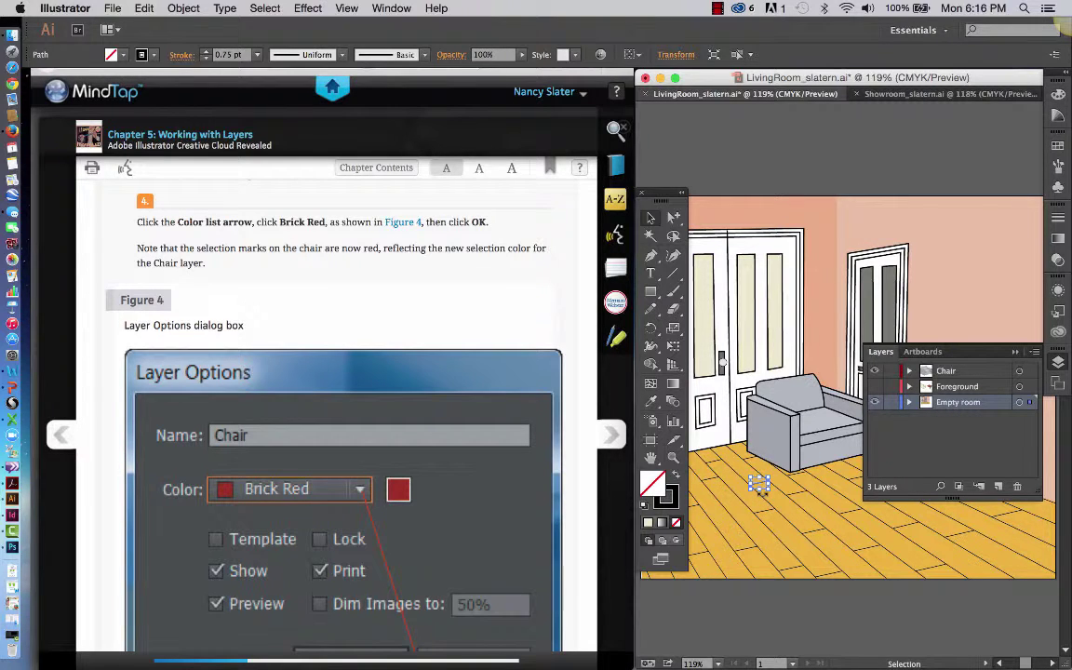
Expand the Empty room layer's paths, hide the Layers panel, and select then deselect the pink wall.
{"action": "left_click", "coordinate": [910, 402]}
{"action": "scroll", "coordinate": [965, 433], "scroll_direction": "down", "scroll_amount": 5}
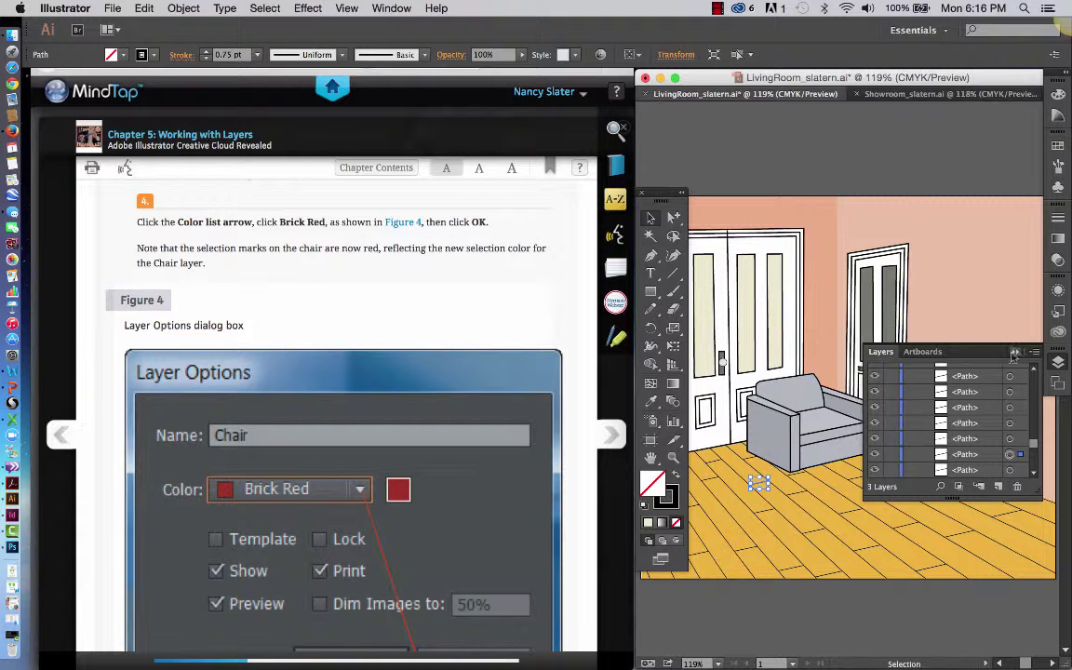
{"action": "left_click", "coordinate": [1014, 353]}
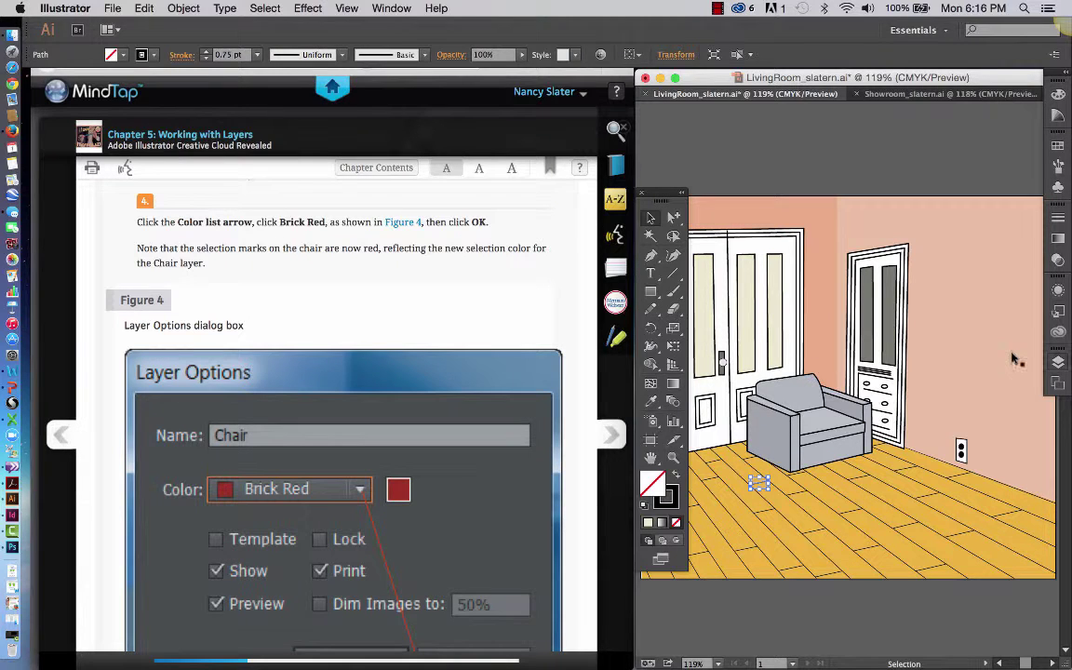
{"action": "left_click", "coordinate": [935, 425]}
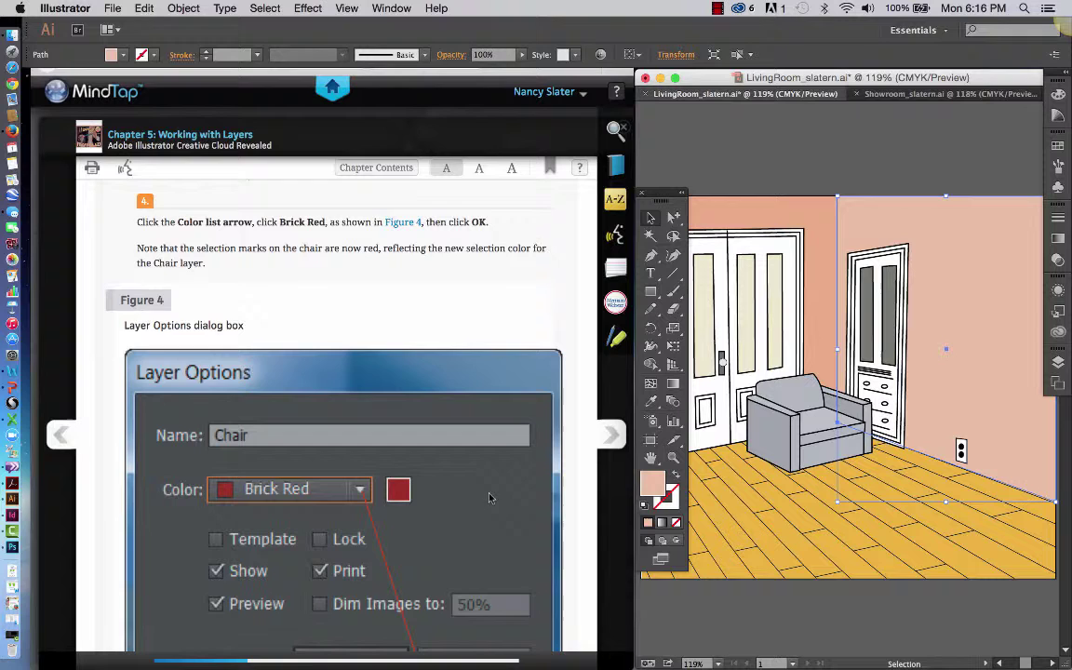
{"action": "scroll", "coordinate": [484, 497], "scroll_direction": "down", "scroll_amount": 8}
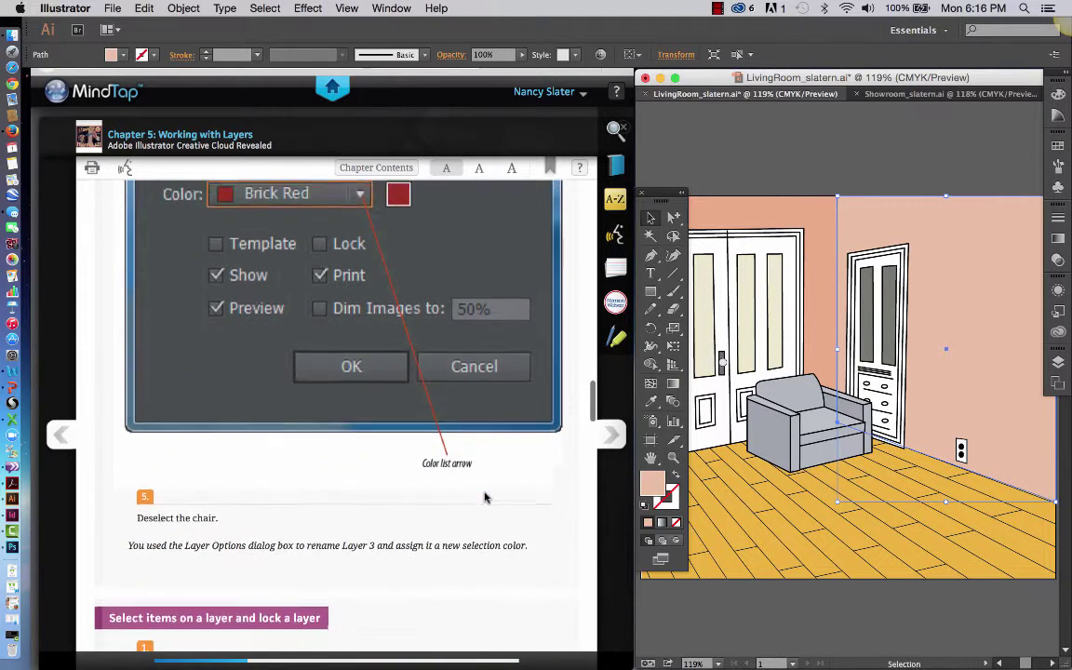
{"action": "left_click", "coordinate": [732, 511]}
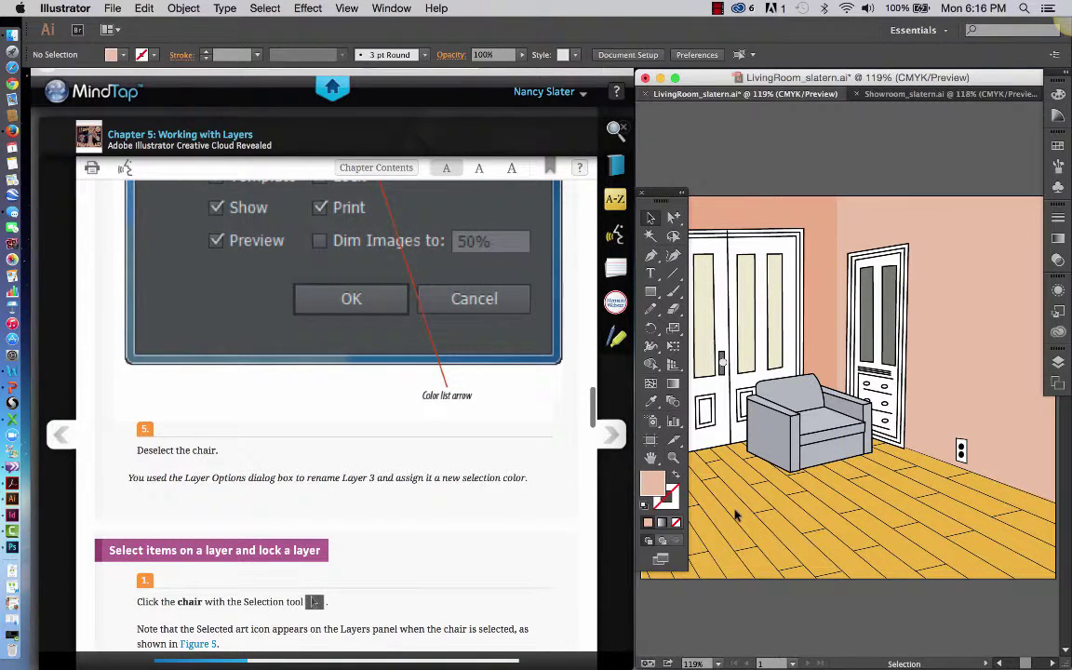
Select the chair artwork in the living room drawing.
{"action": "scroll", "coordinate": [470, 549], "scroll_direction": "down", "scroll_amount": 1}
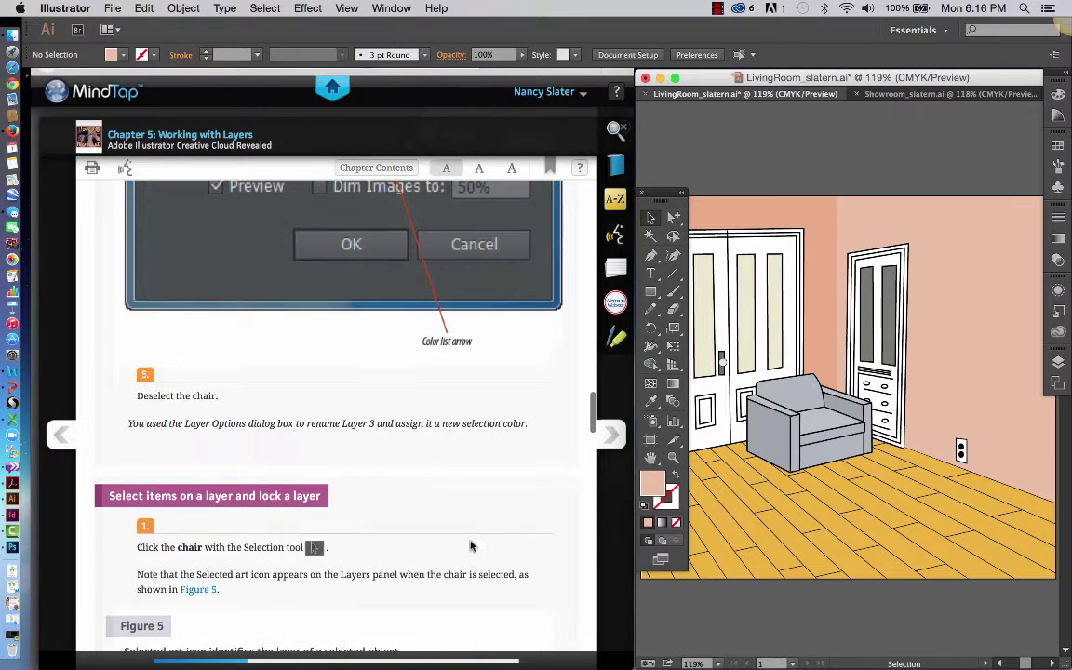
{"action": "scroll", "coordinate": [470, 548], "scroll_direction": "down", "scroll_amount": 1}
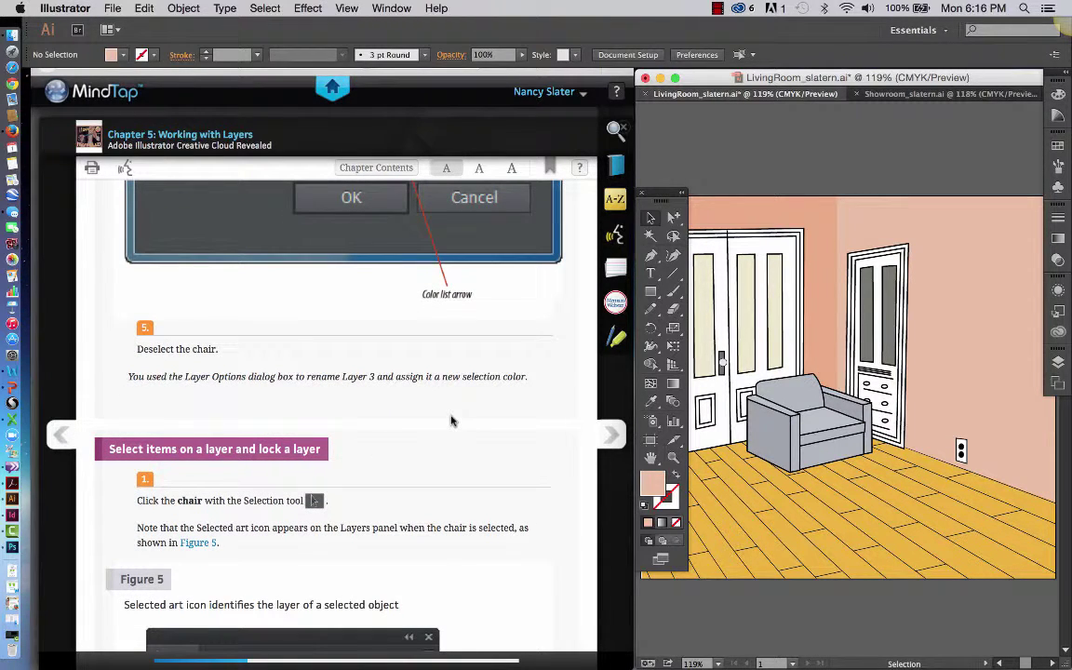
{"action": "left_click", "coordinate": [796, 413]}
{"action": "scroll", "coordinate": [529, 434], "scroll_direction": "down", "scroll_amount": 2}
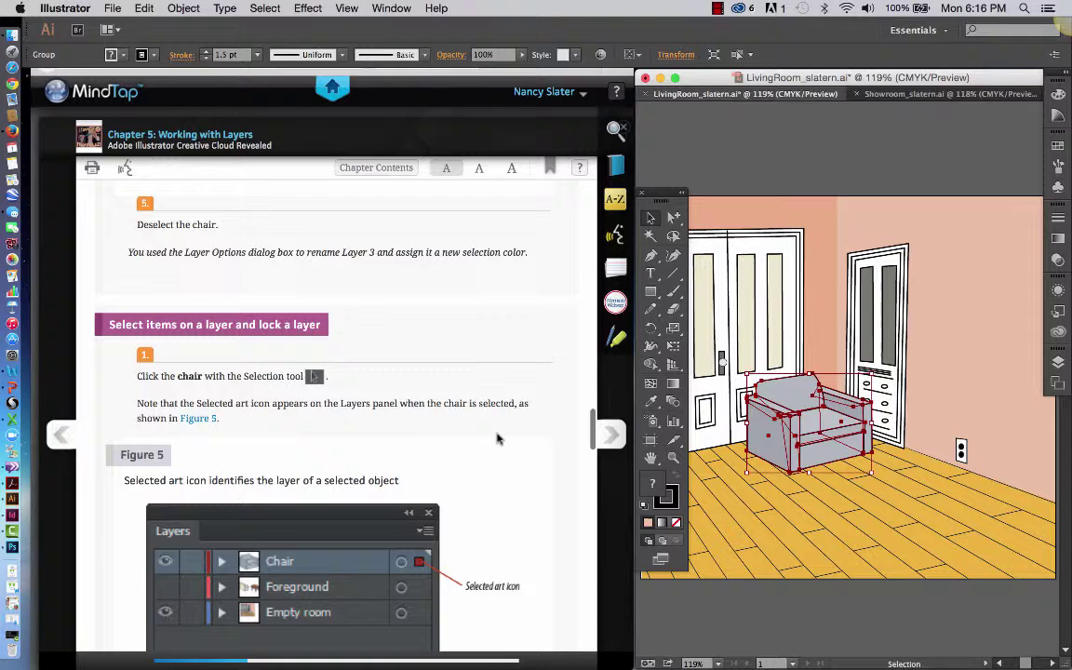
{"action": "scroll", "coordinate": [503, 442], "scroll_direction": "down", "scroll_amount": 2}
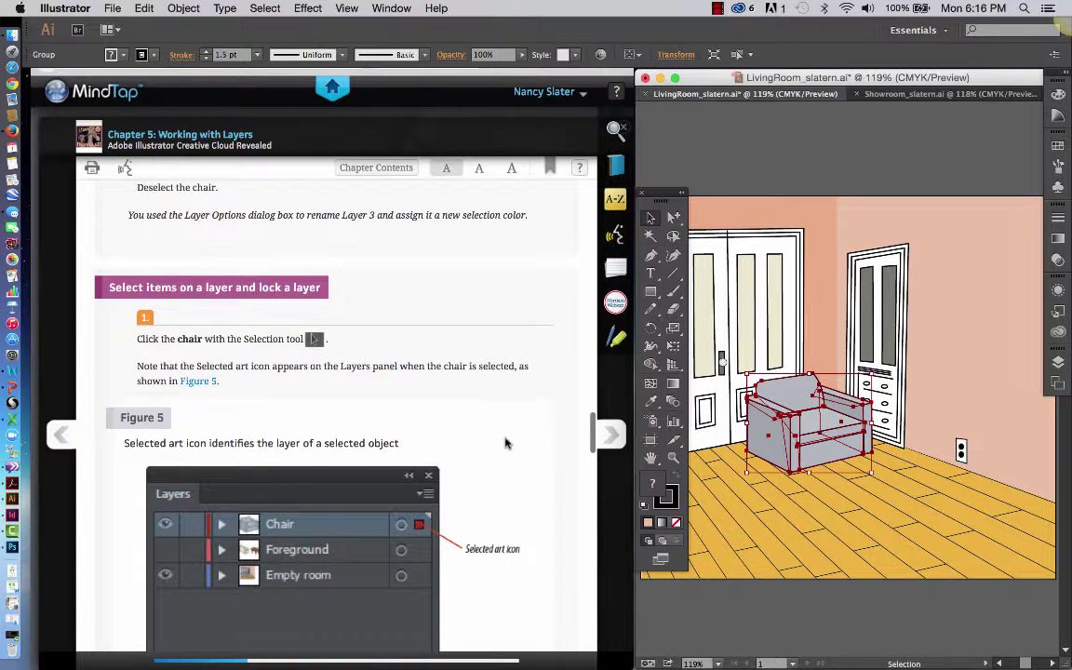
Reopen the Layers panel, select the right mauve wall, then deselect everything.
{"action": "left_click", "coordinate": [1058, 363]}
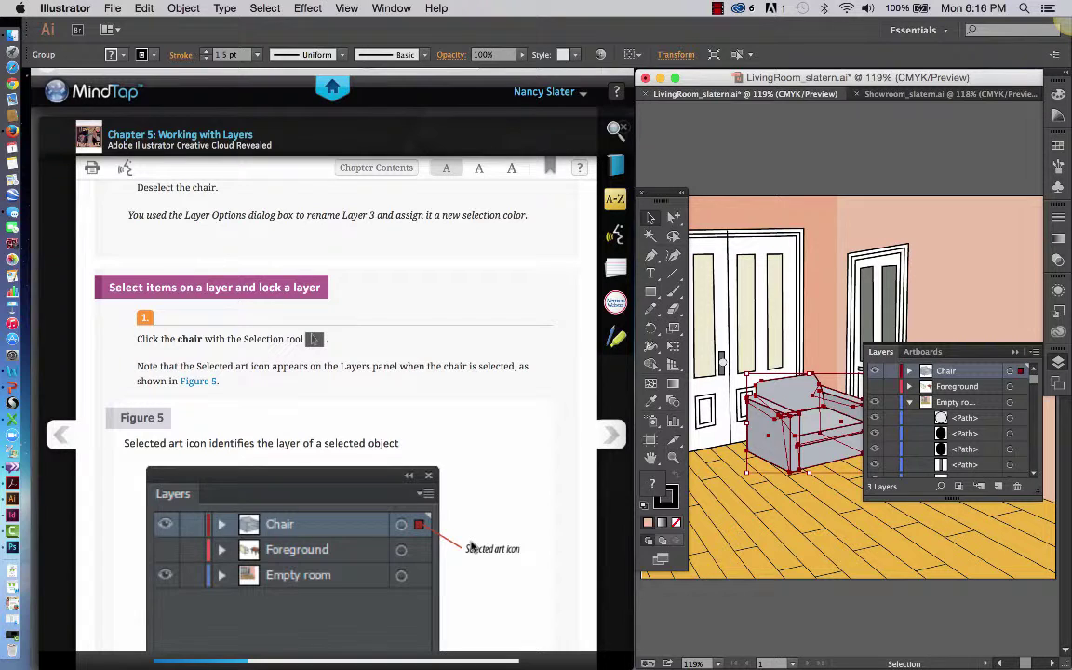
{"action": "scroll", "coordinate": [498, 531], "scroll_direction": "down", "scroll_amount": 4}
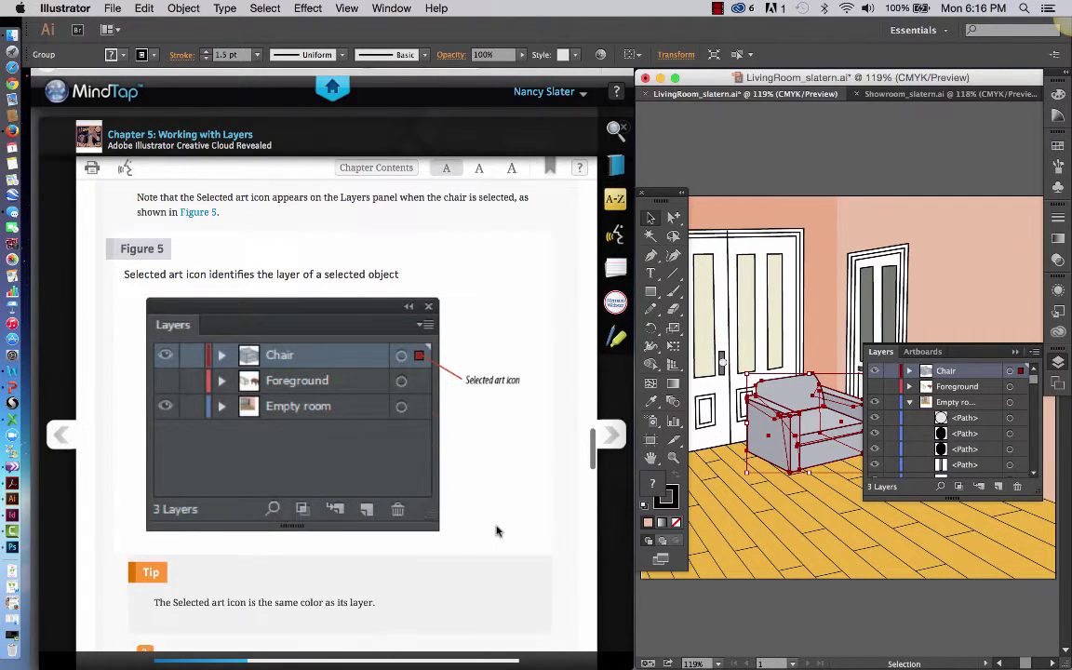
{"action": "scroll", "coordinate": [498, 531], "scroll_direction": "down", "scroll_amount": 7}
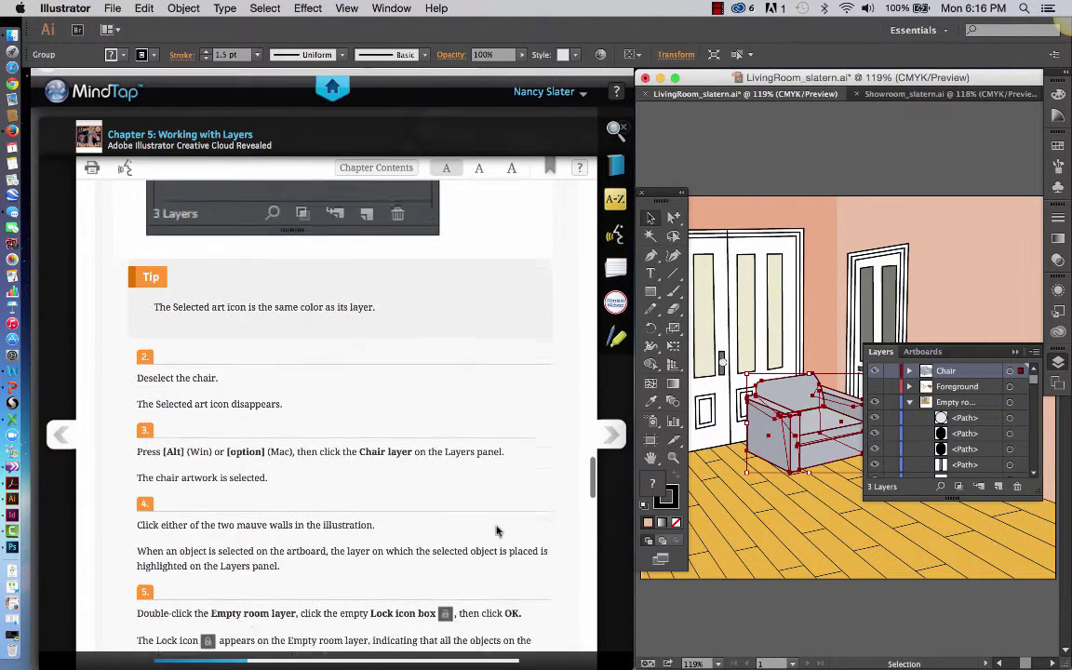
{"action": "scroll", "coordinate": [497, 532], "scroll_direction": "down", "scroll_amount": 1}
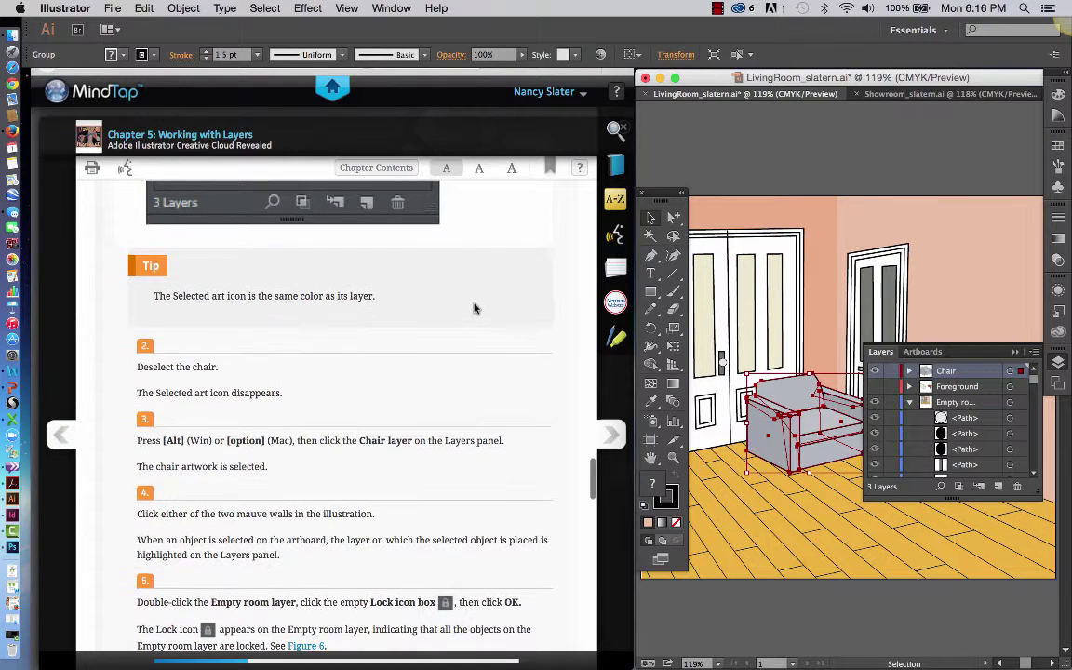
{"action": "left_click", "coordinate": [842, 221]}
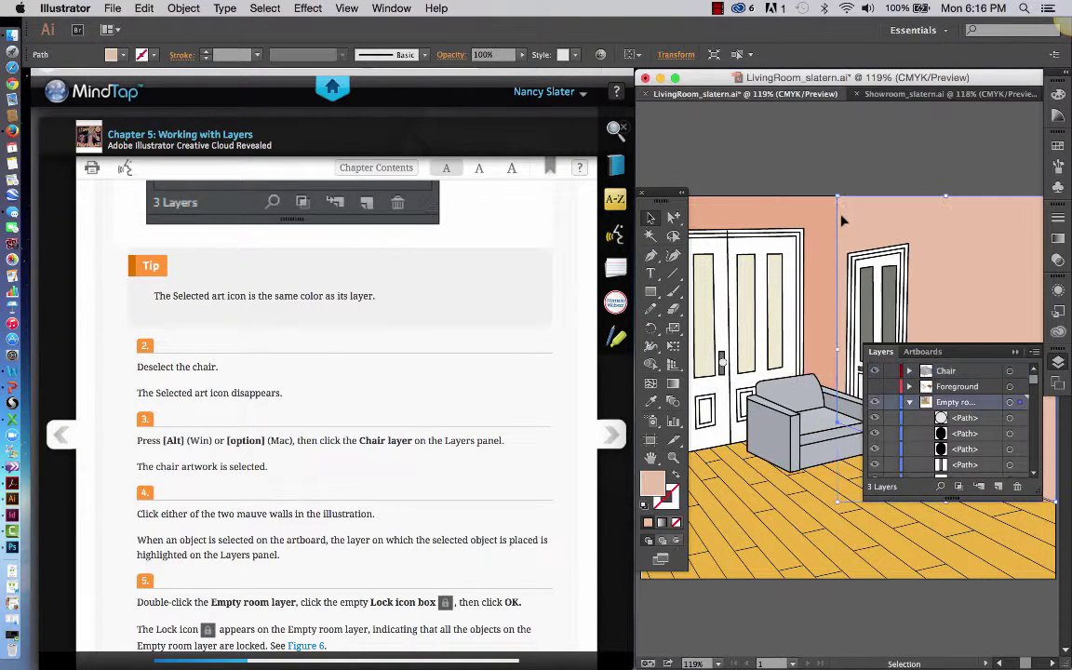
{"action": "left_click", "coordinate": [880, 181]}
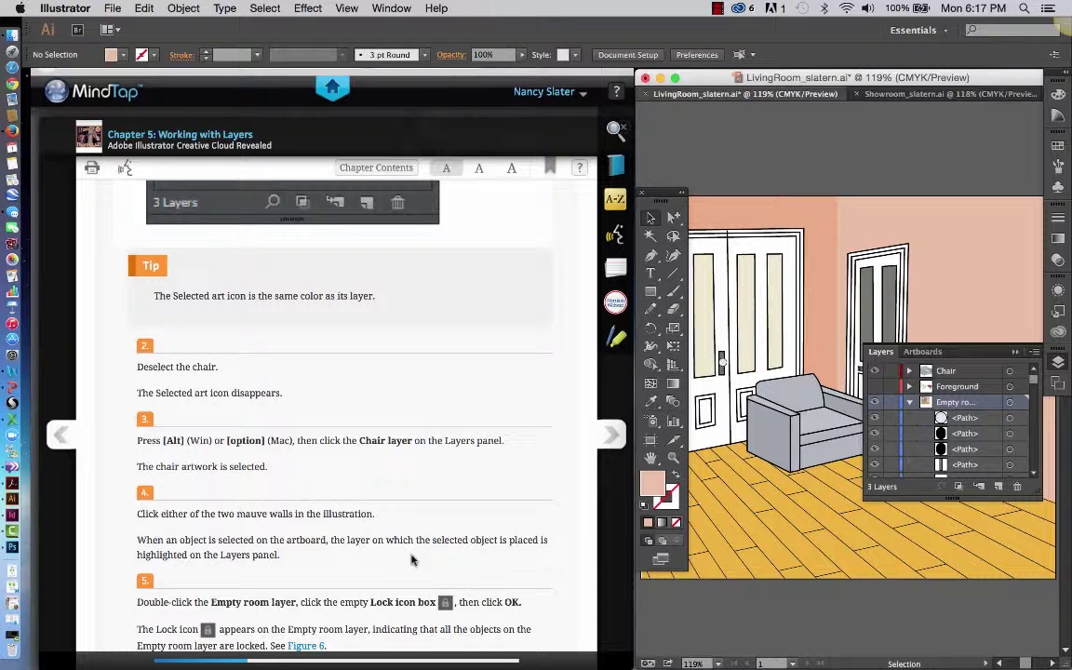
{"action": "scroll", "coordinate": [413, 559], "scroll_direction": "down", "scroll_amount": 3}
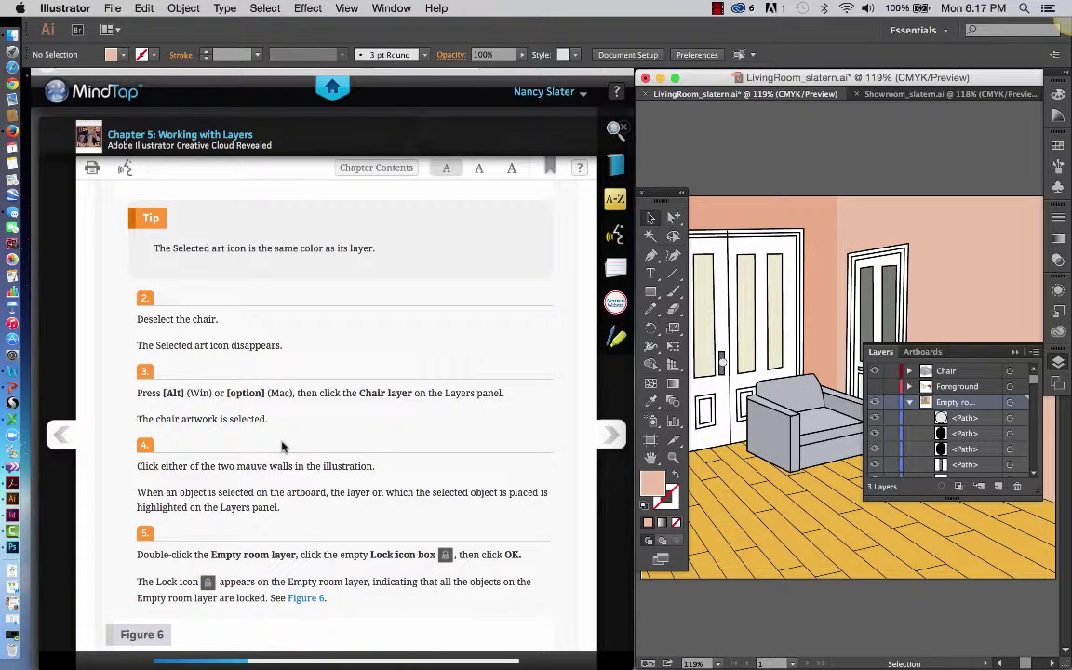
Select all Chair layer artwork, then select the mauve wall to locate its layer.
{"action": "left_click", "coordinate": [975, 374], "text": "alt"}
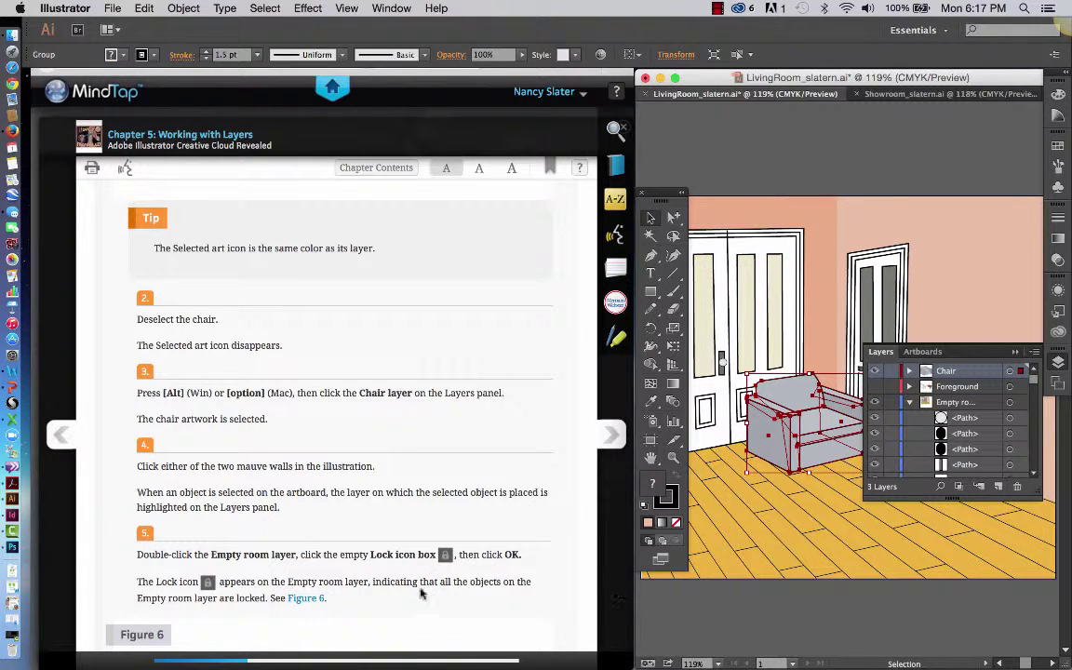
{"action": "scroll", "coordinate": [468, 555], "scroll_direction": "down", "scroll_amount": 3}
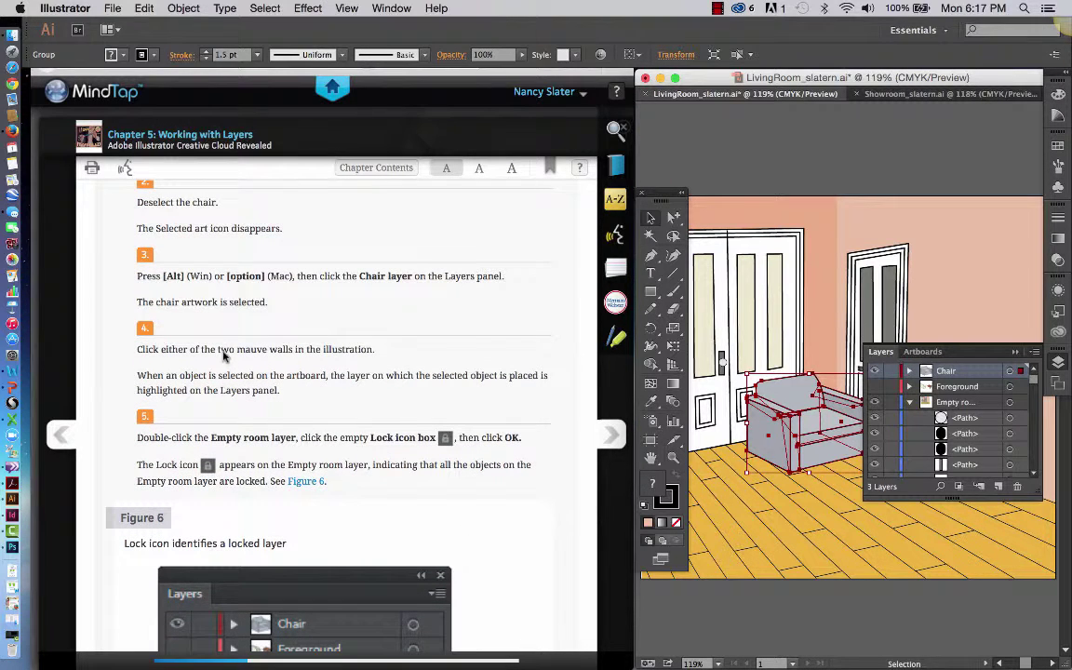
{"action": "left_click", "coordinate": [993, 246]}
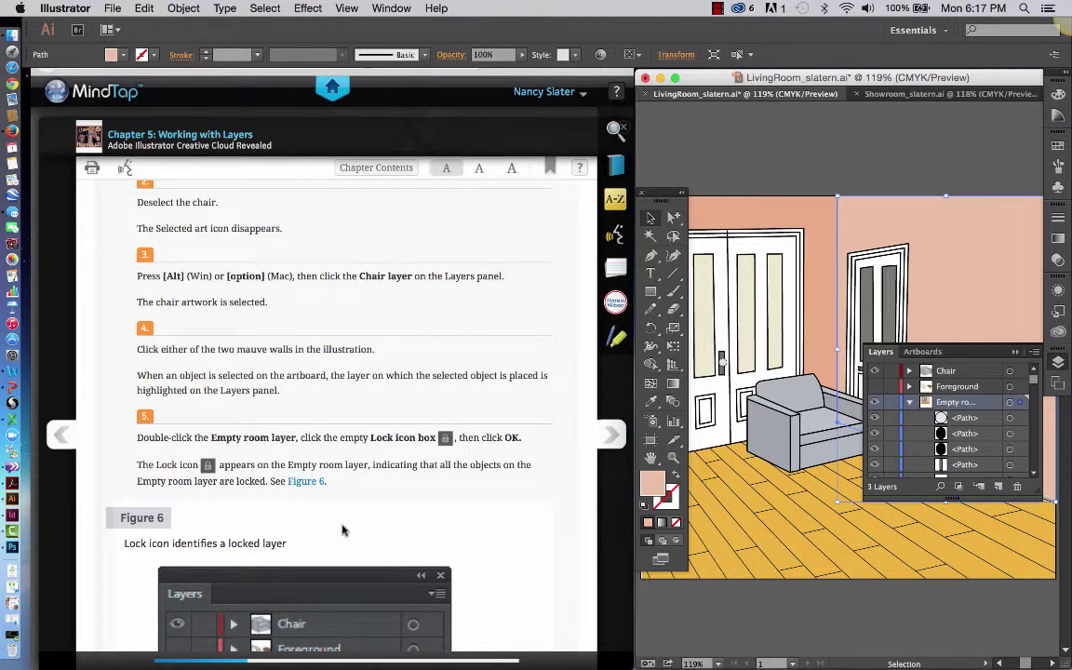
{"action": "scroll", "coordinate": [342, 529], "scroll_direction": "down", "scroll_amount": 5}
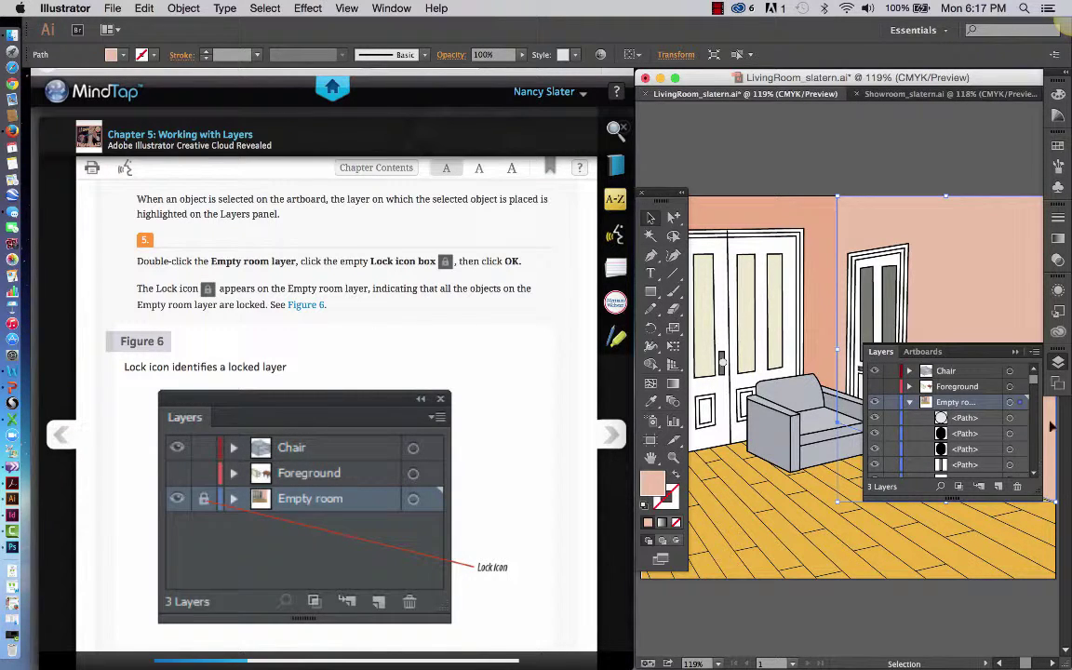
Collapse the Empty room layer's path list in the Layers panel.
{"action": "left_click", "coordinate": [996, 387]}
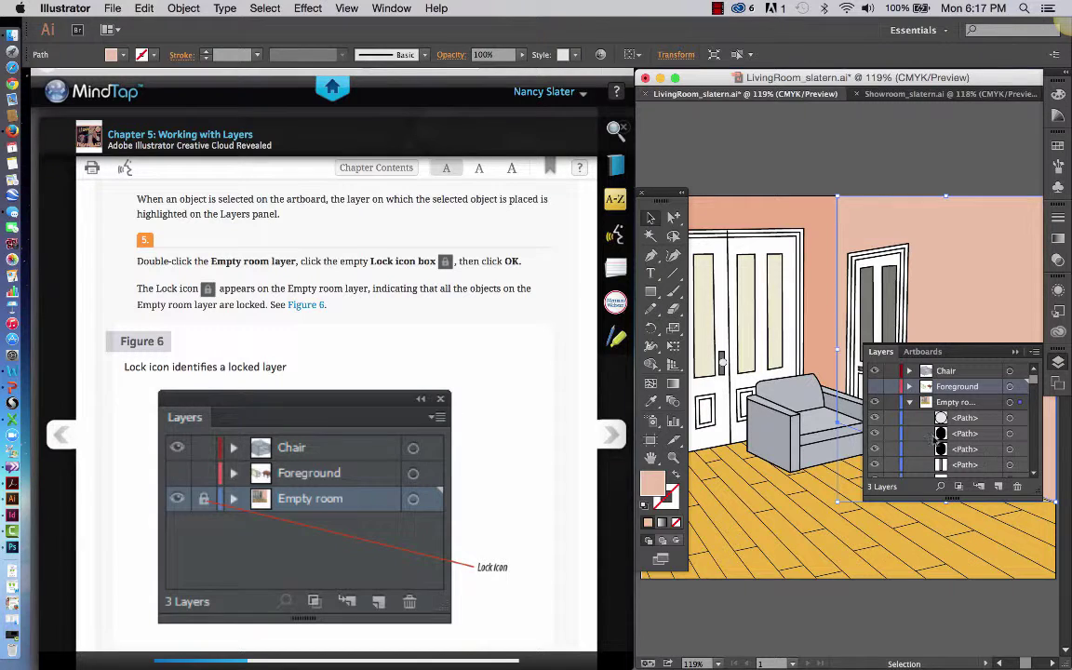
{"action": "left_click", "coordinate": [911, 410]}
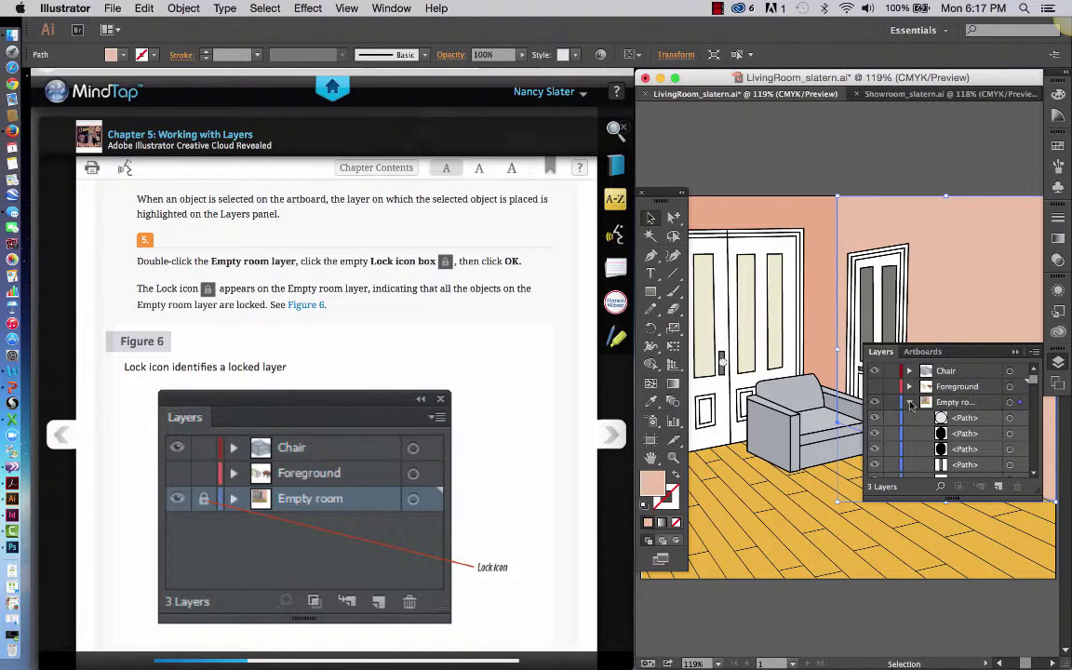
{"action": "left_click", "coordinate": [910, 403]}
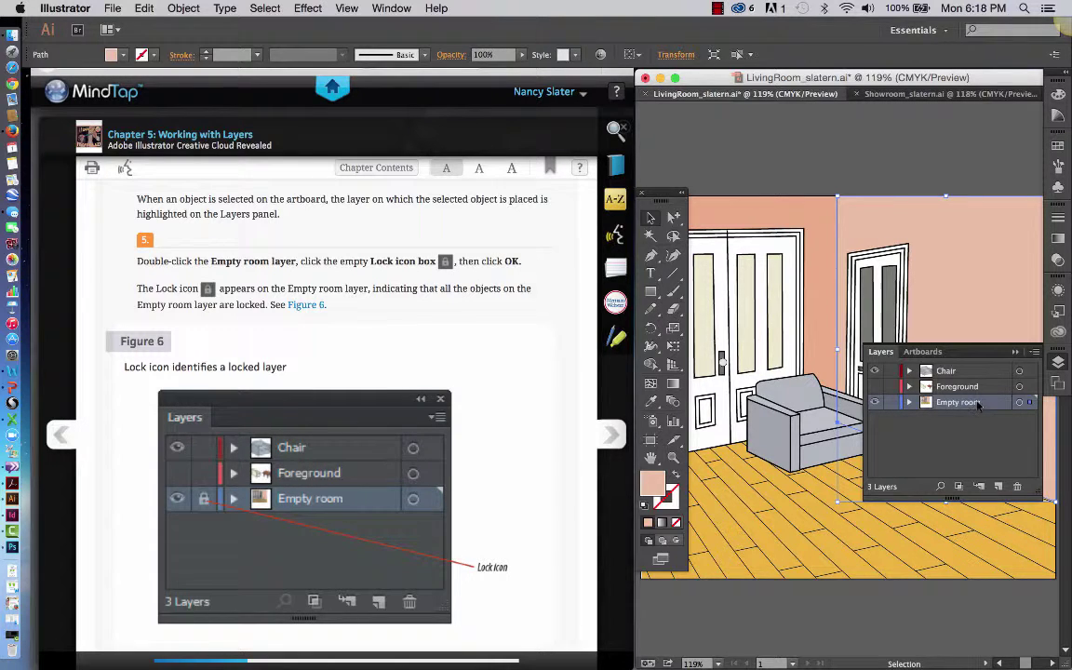
Dismiss the Move dialog, then lock the Empty room layer through its Layer Options.
{"action": "key", "text": "Return"}
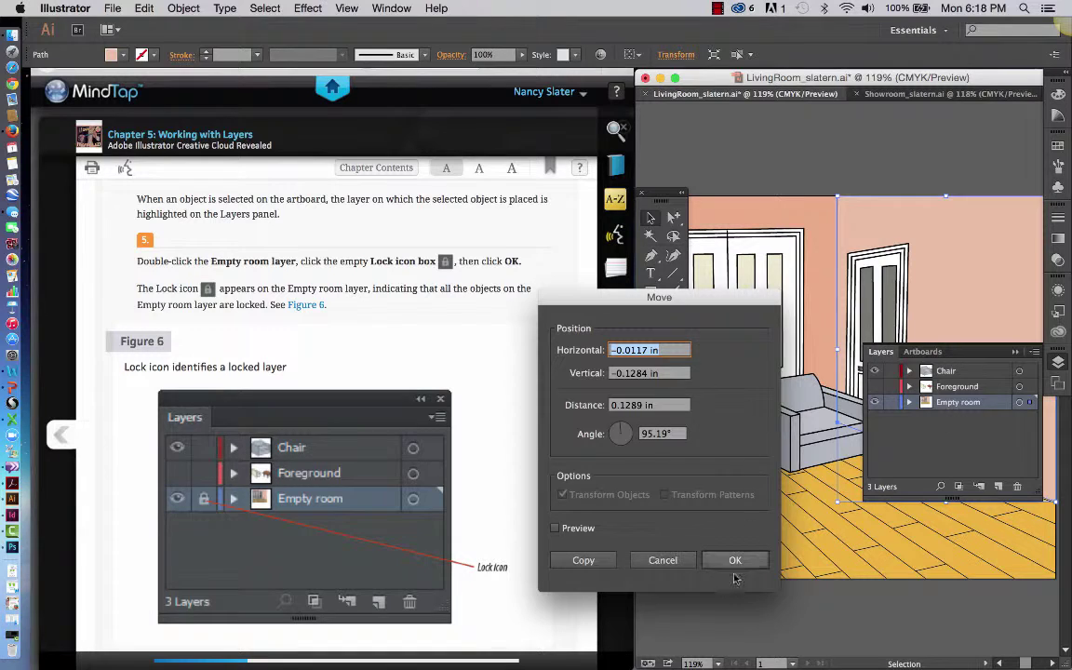
{"action": "left_click", "coordinate": [668, 560]}
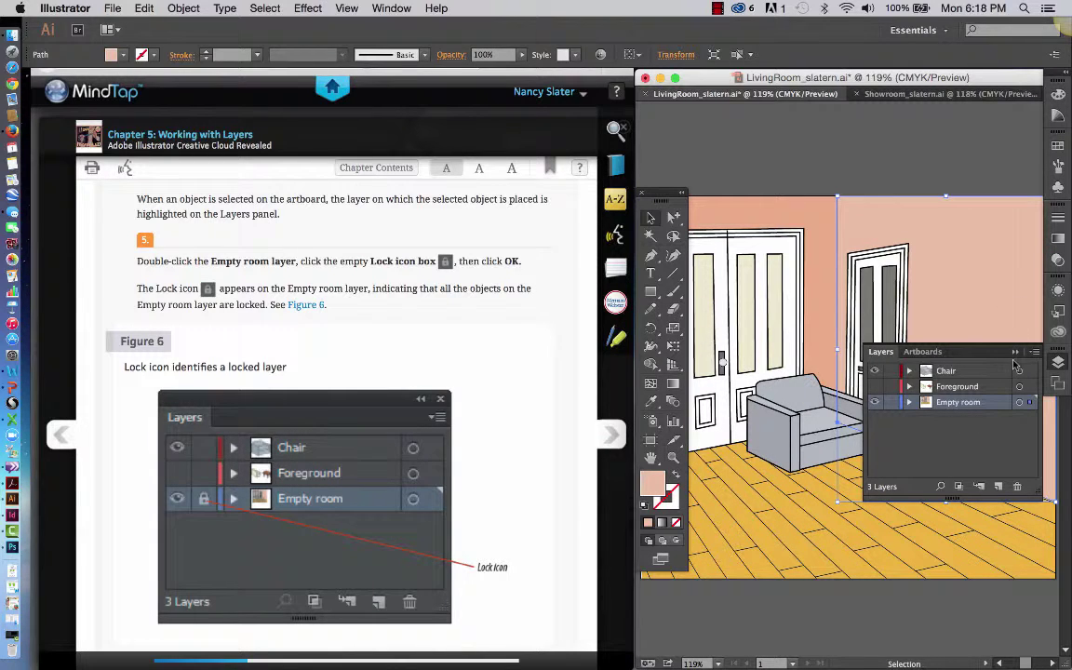
{"action": "left_click", "coordinate": [1033, 353]}
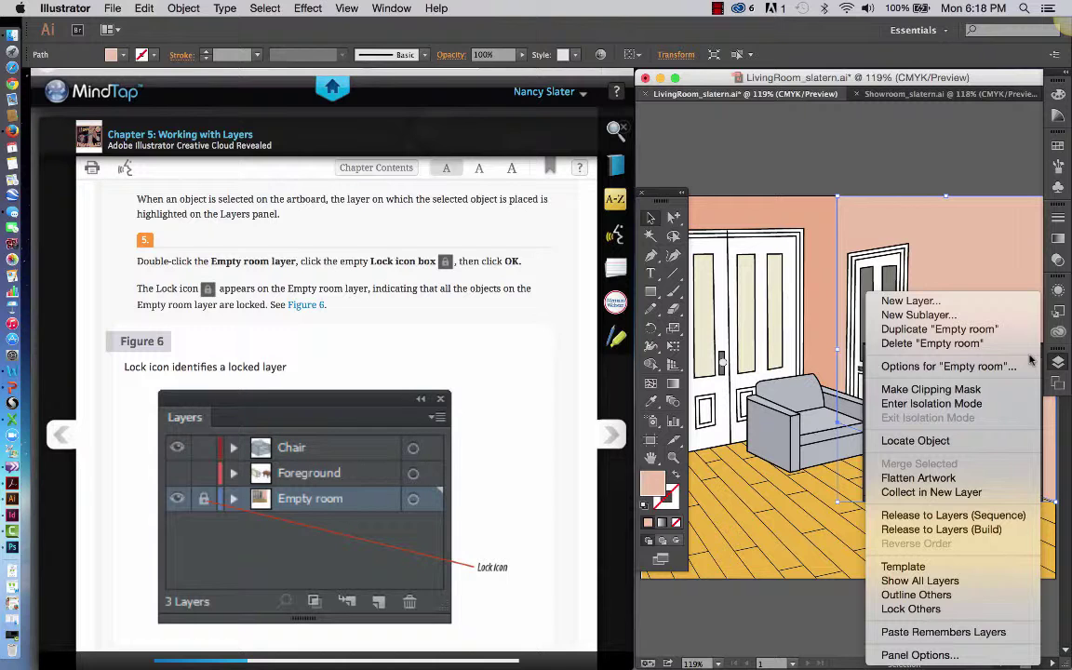
{"action": "left_click", "coordinate": [945, 365]}
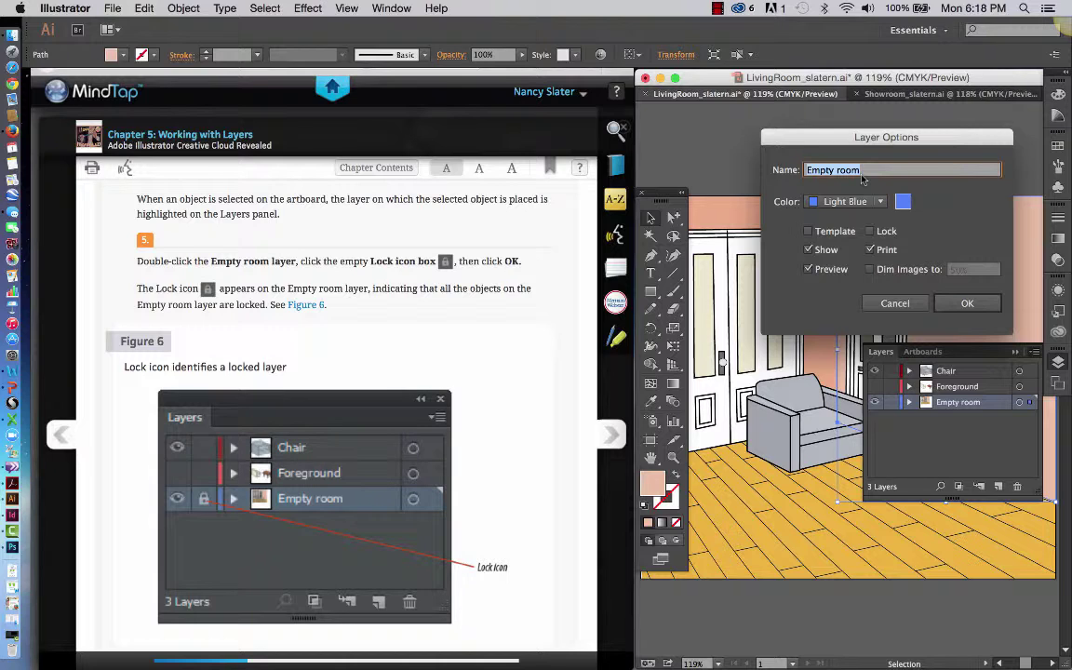
{"action": "left_click", "coordinate": [870, 232]}
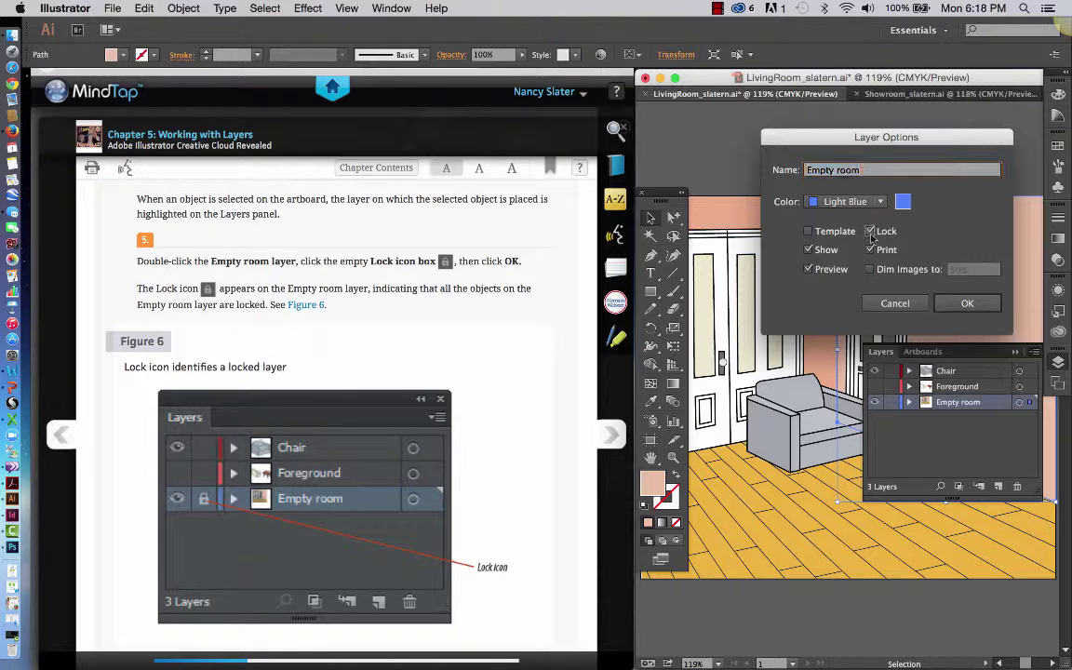
{"action": "left_click", "coordinate": [961, 310]}
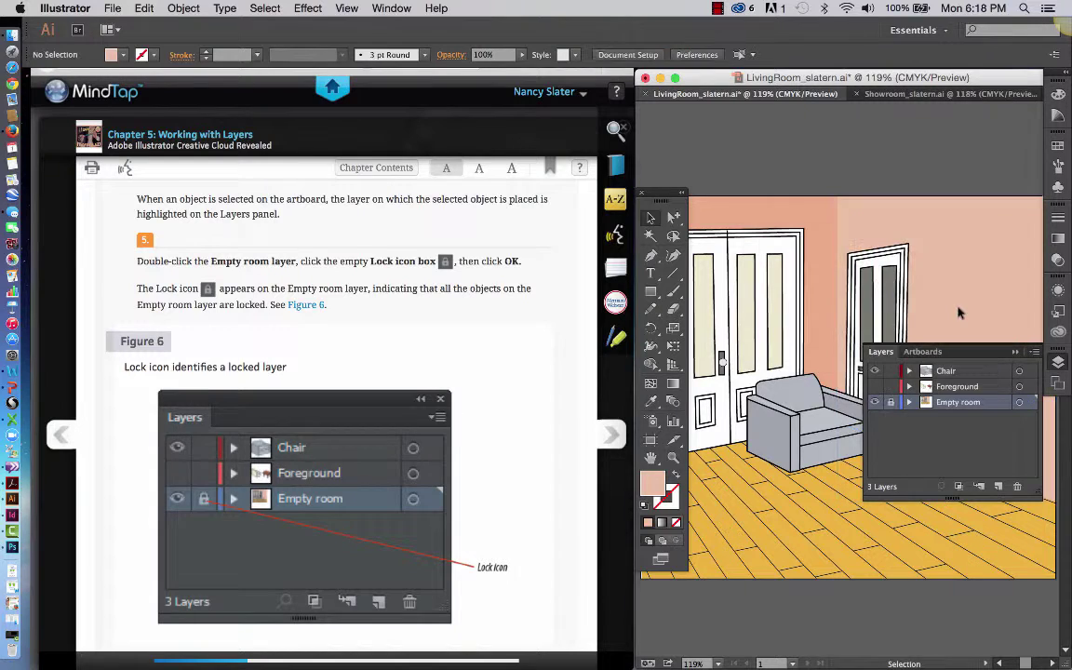
Toggle Empty room's lock off and back on, then select the Foreground layer.
{"action": "left_click", "coordinate": [891, 402]}
{"action": "left_click", "coordinate": [890, 403]}
{"action": "scroll", "coordinate": [510, 377], "scroll_direction": "down", "scroll_amount": 5}
{"action": "scroll", "coordinate": [510, 379], "scroll_direction": "down", "scroll_amount": 5}
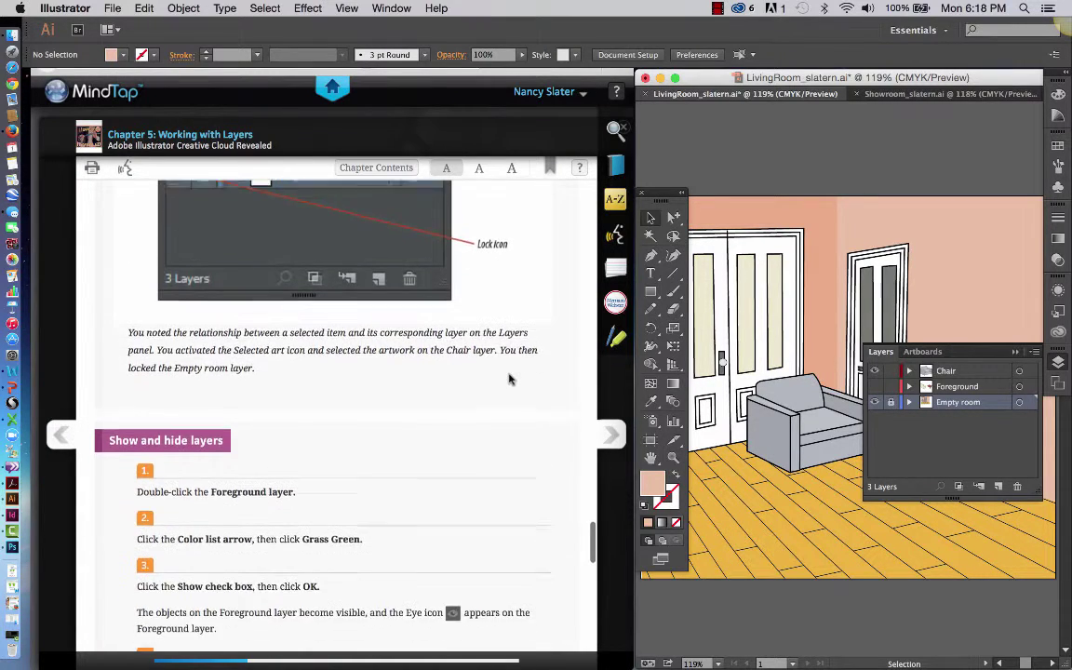
{"action": "scroll", "coordinate": [510, 379], "scroll_direction": "down", "scroll_amount": 1}
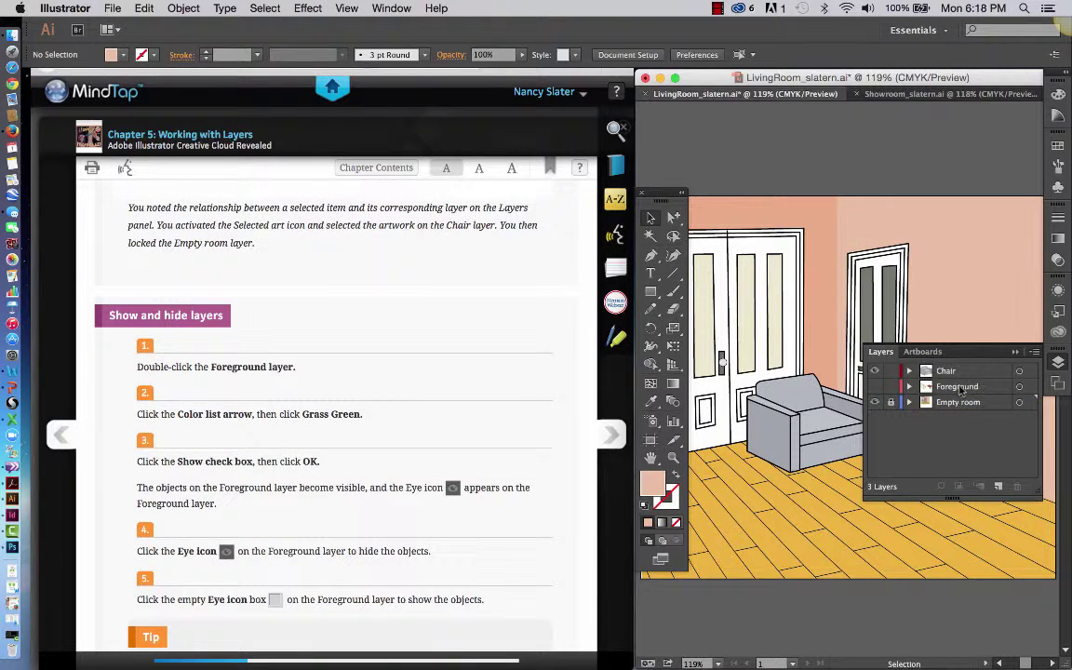
{"action": "left_click", "coordinate": [959, 388]}
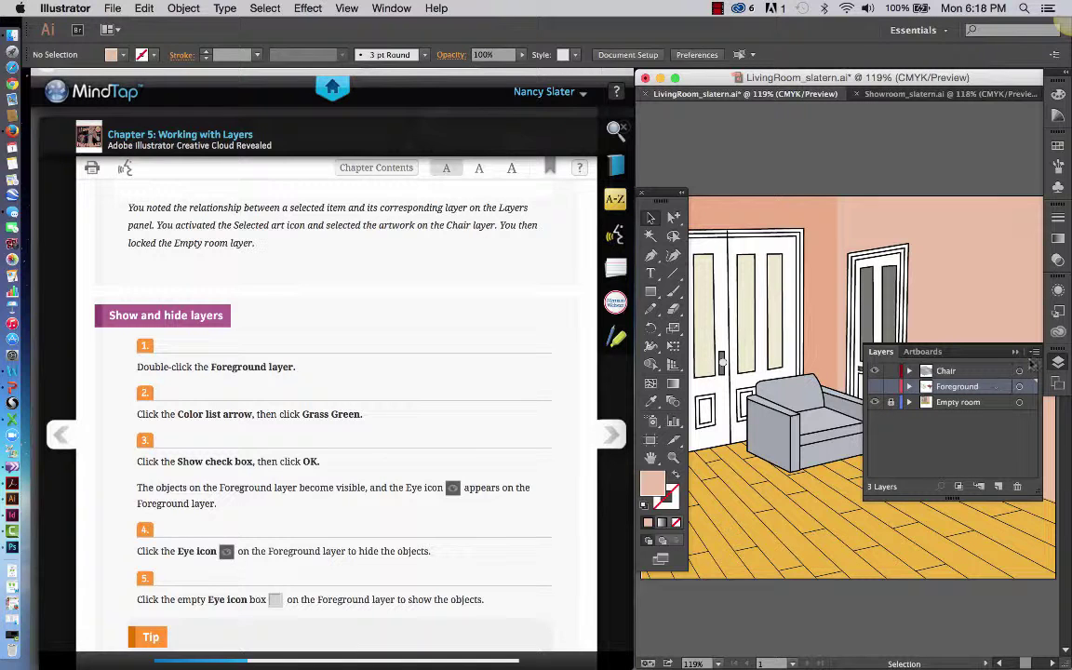
{"action": "left_click", "coordinate": [1033, 355]}
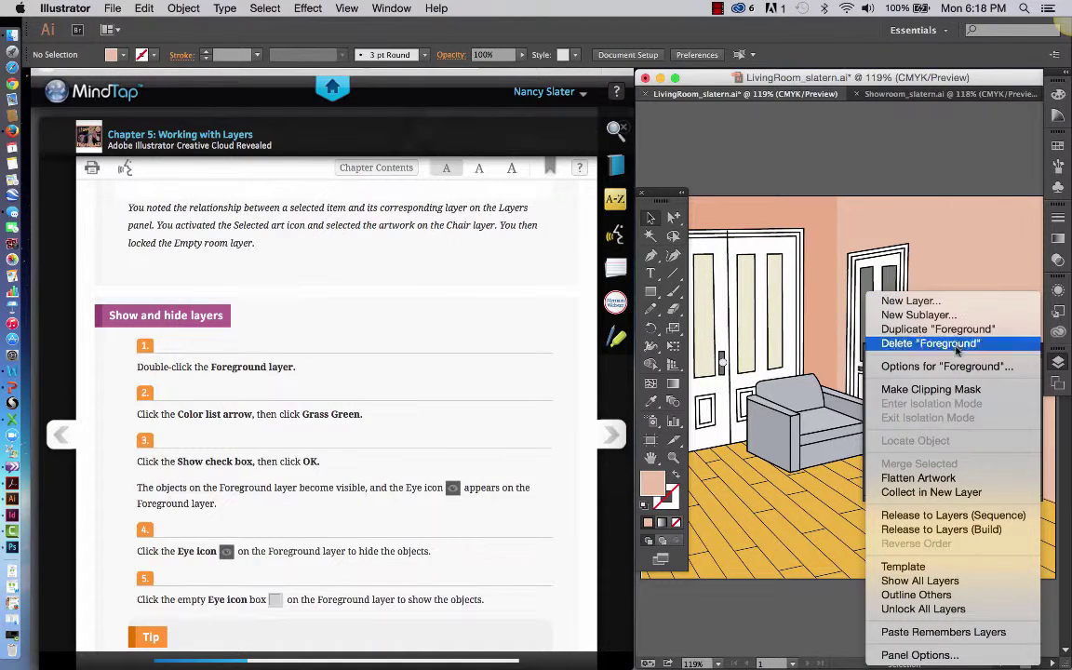
Set the Foreground layer colour to Grass Green and check Show in Layer Options.
{"action": "left_click", "coordinate": [954, 368]}
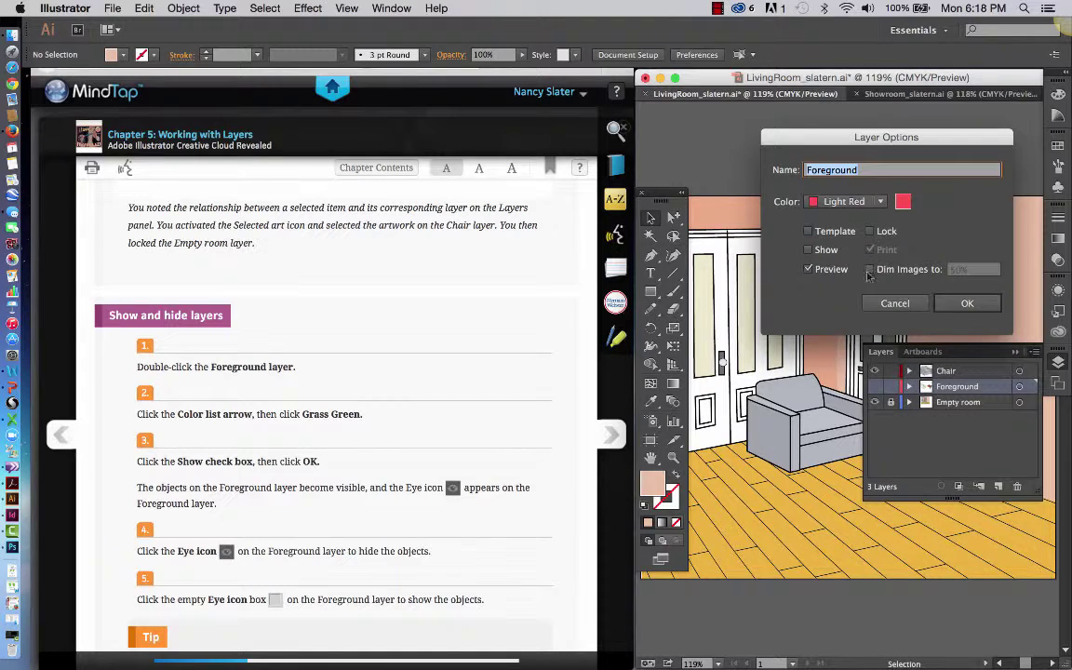
{"action": "left_click_drag", "start_coordinate": [773, 128], "coordinate": [700, 146]}
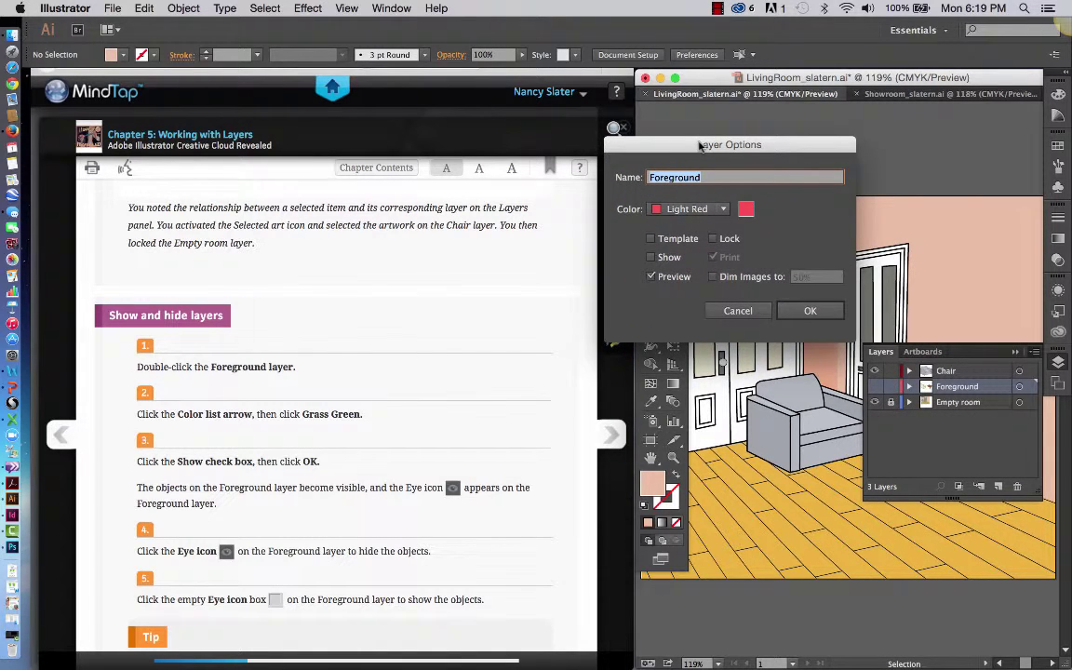
{"action": "left_click", "coordinate": [723, 211]}
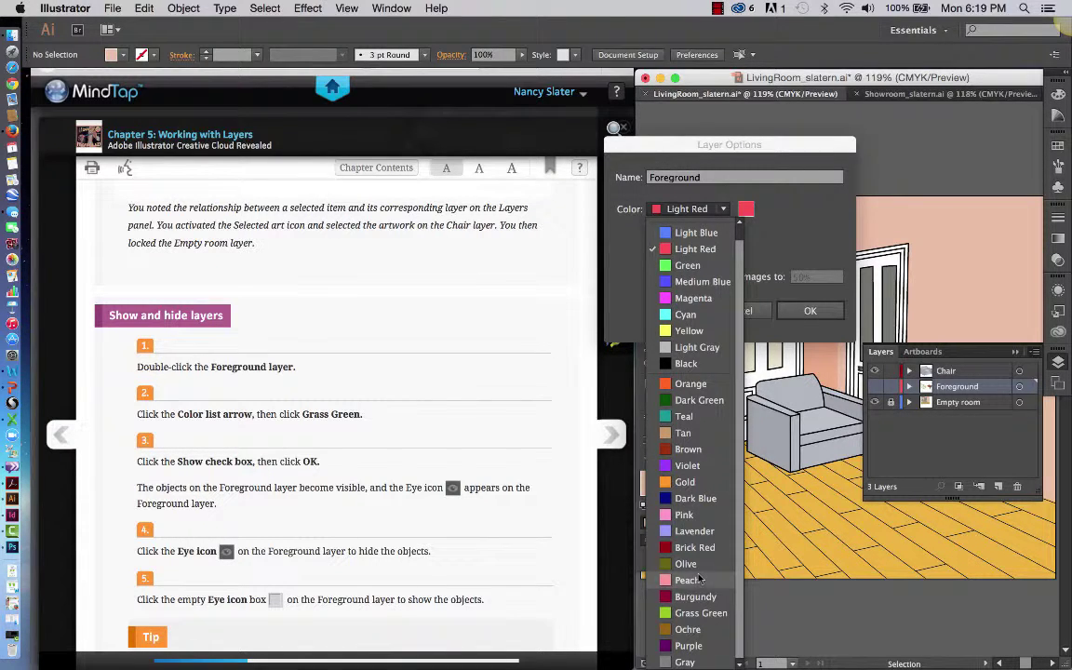
{"action": "left_click", "coordinate": [699, 613]}
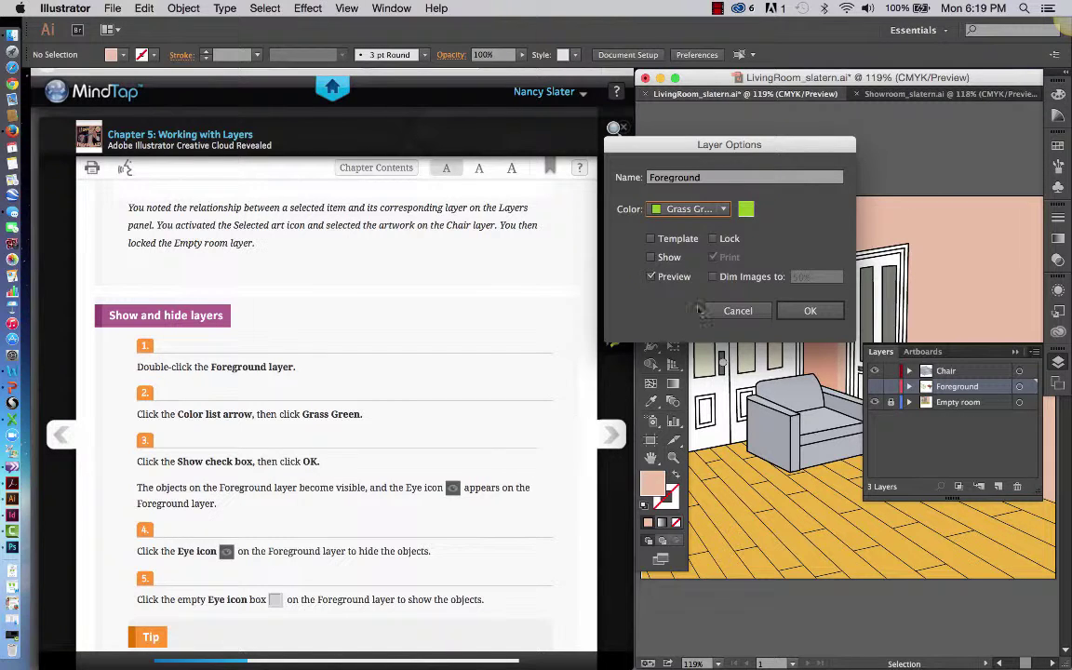
{"action": "left_click", "coordinate": [651, 258]}
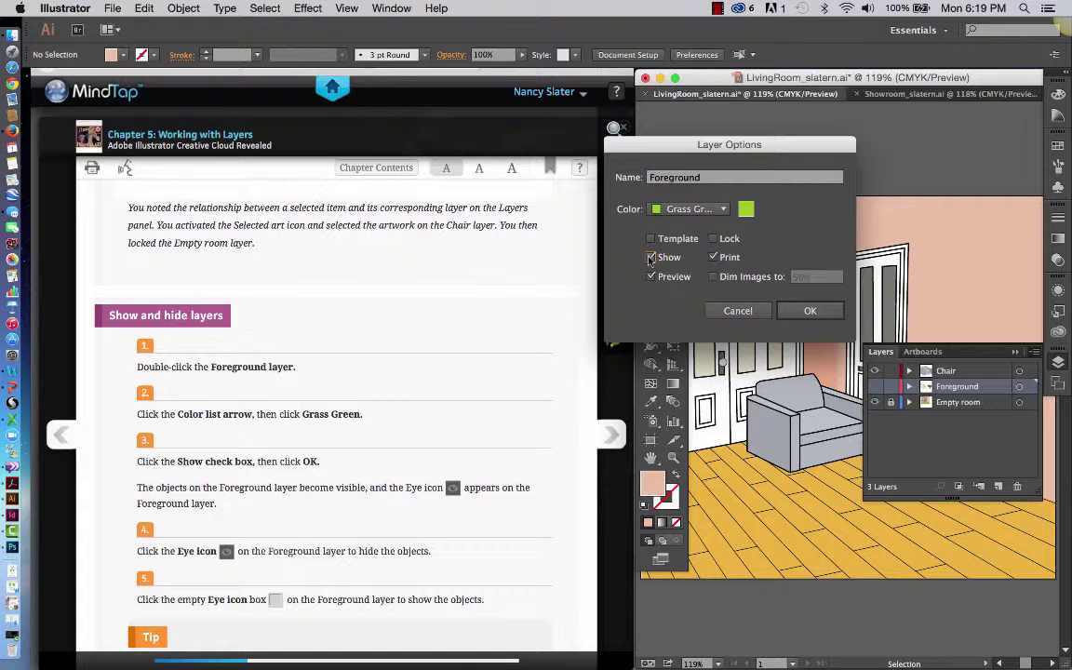
{"action": "left_click", "coordinate": [810, 312]}
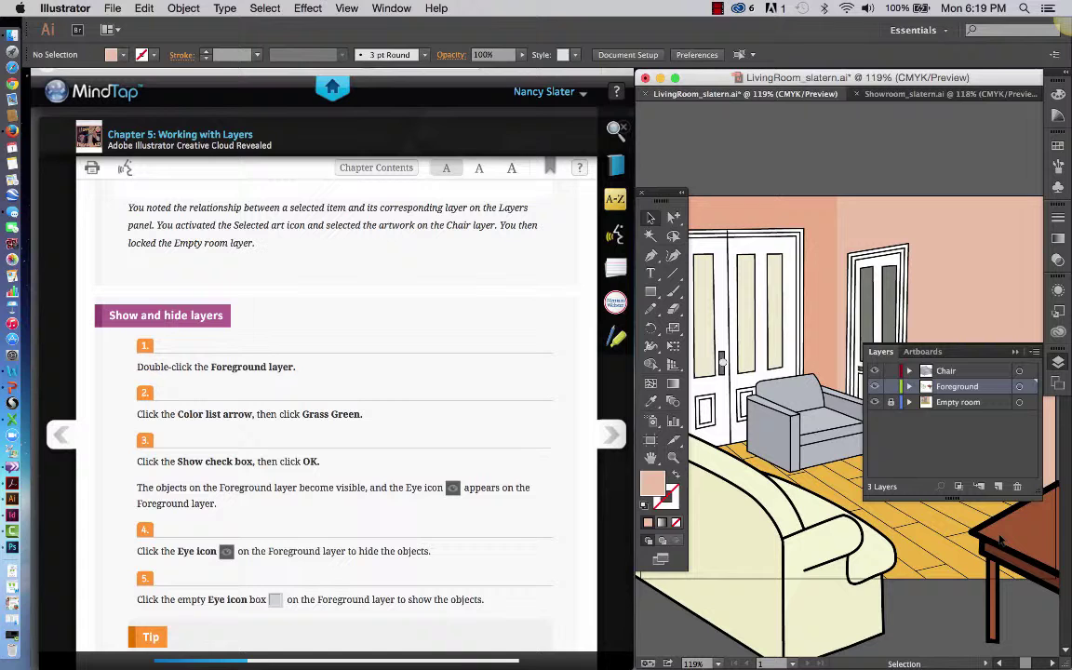
Check the lesson, then toggle the Foreground layer's visibility off and on to preview it.
{"action": "left_click", "coordinate": [471, 526]}
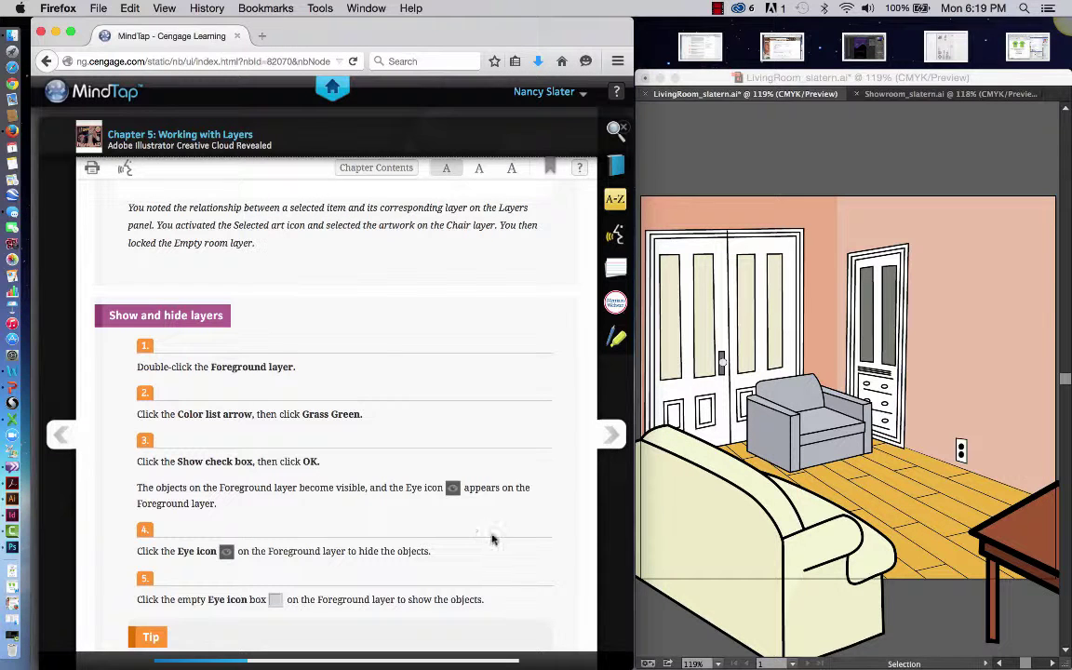
{"action": "scroll", "coordinate": [493, 540], "scroll_direction": "down", "scroll_amount": 5}
{"action": "left_click", "coordinate": [901, 509]}
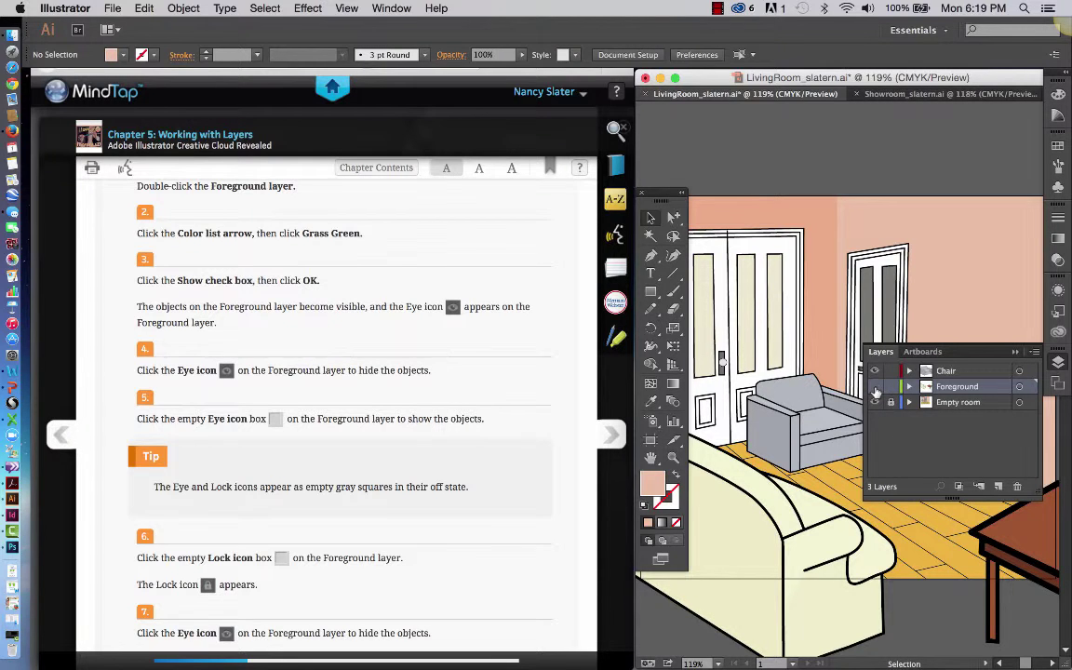
{"action": "left_click", "coordinate": [875, 387]}
{"action": "left_click", "coordinate": [875, 387]}
{"action": "scroll", "coordinate": [522, 519], "scroll_direction": "down", "scroll_amount": 3}
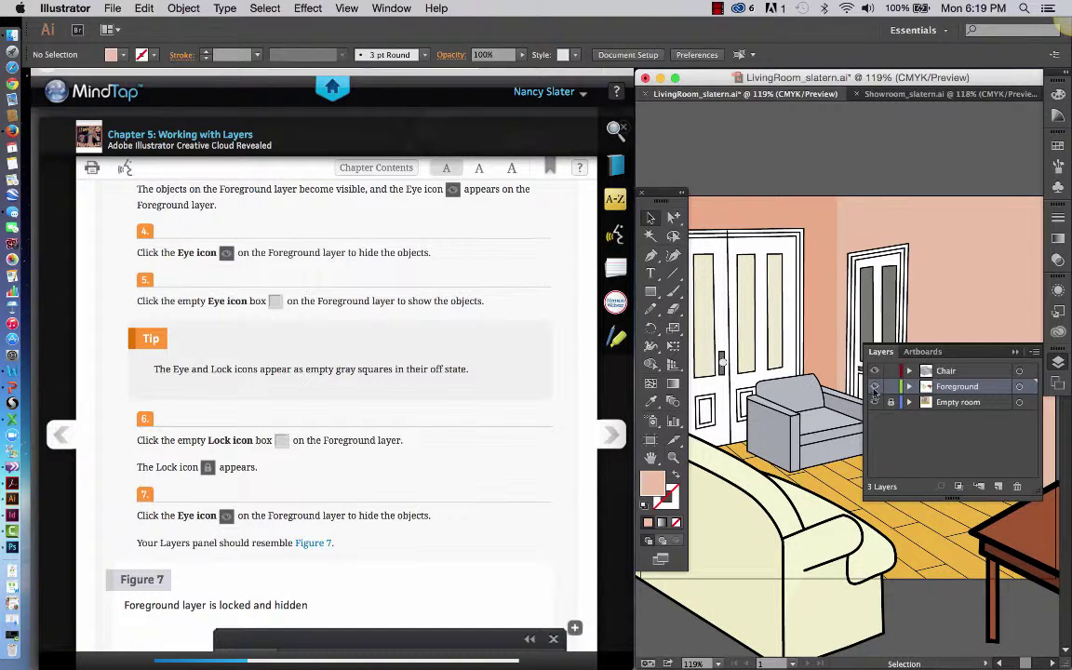
{"action": "left_click", "coordinate": [873, 387]}
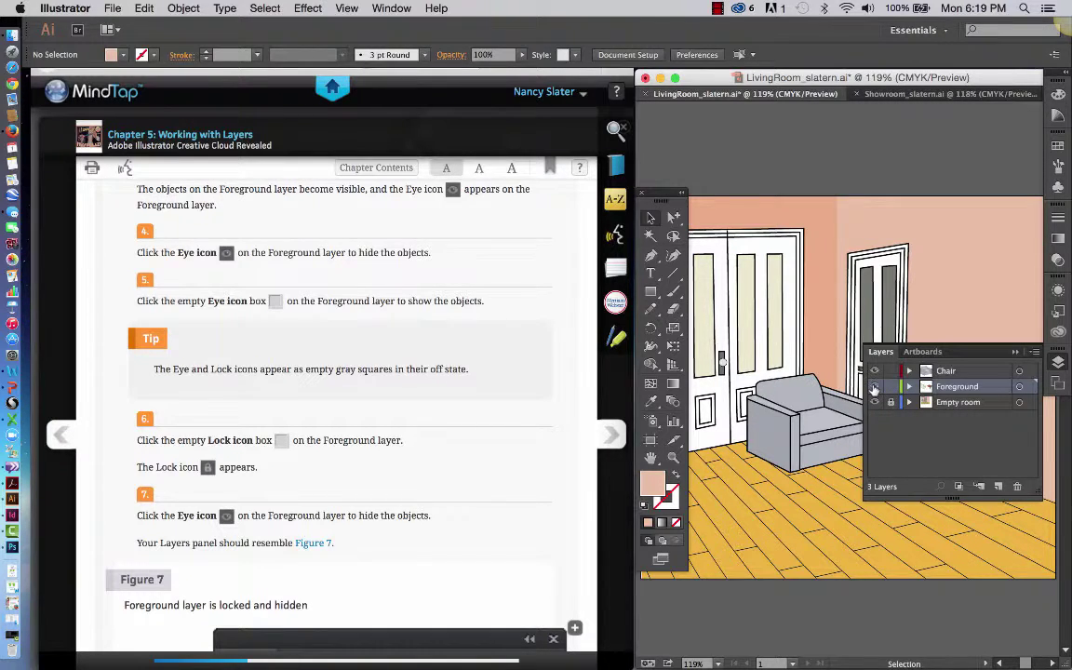
{"action": "left_click", "coordinate": [874, 387]}
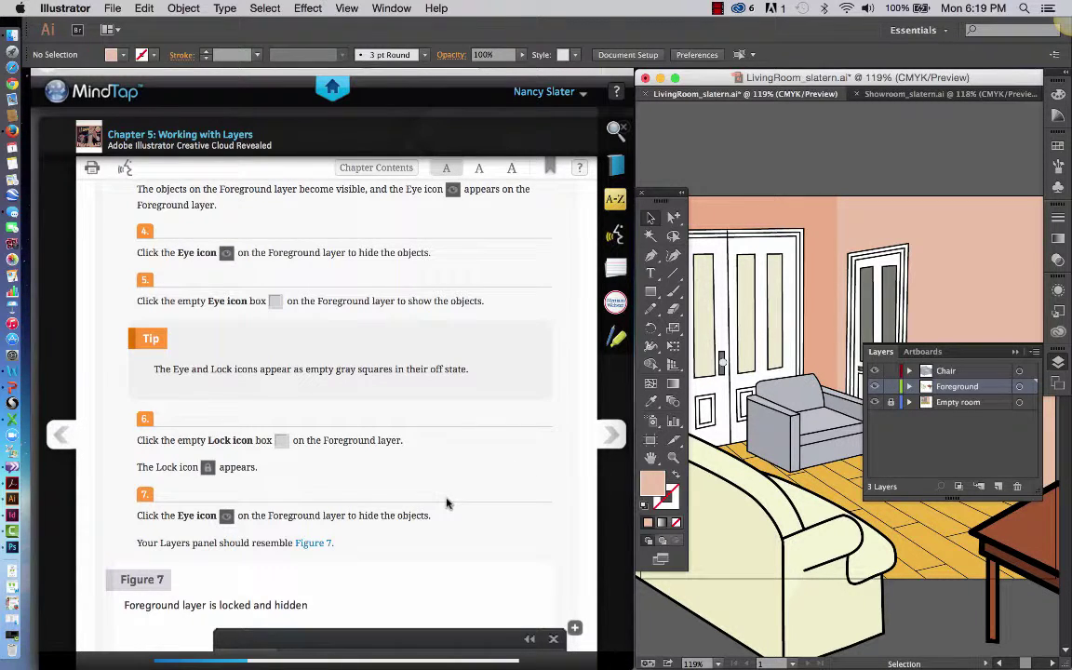
Lock and hide the Foreground layer, and lock the Empty room layer.
{"action": "scroll", "coordinate": [446, 504], "scroll_direction": "down", "scroll_amount": 3}
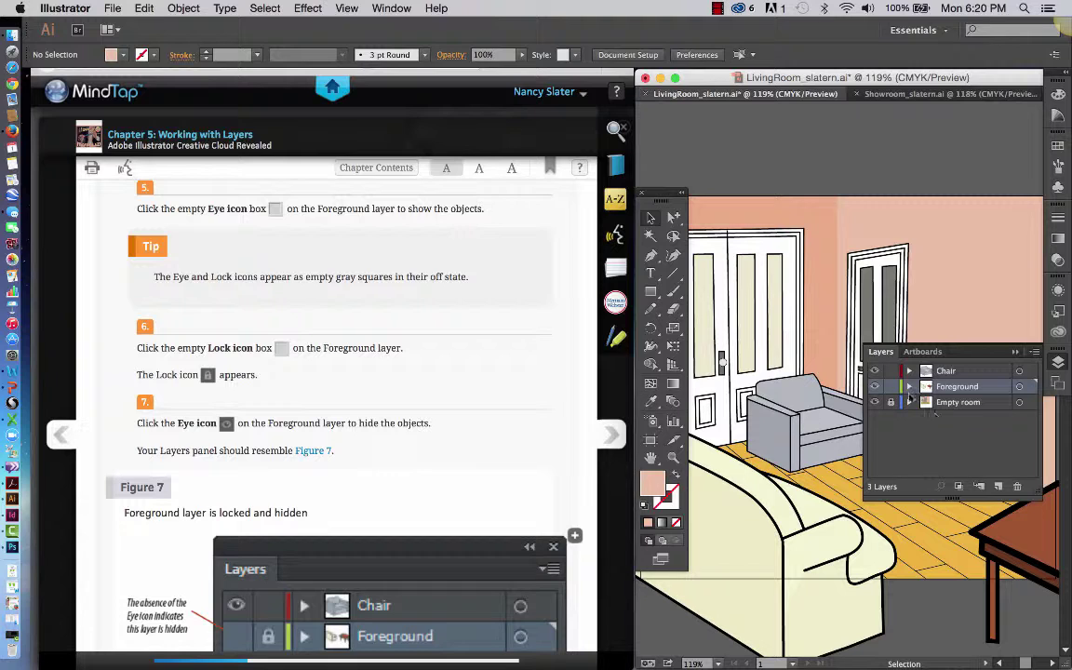
{"action": "left_click", "coordinate": [892, 387]}
{"action": "scroll", "coordinate": [416, 443], "scroll_direction": "down", "scroll_amount": 1}
{"action": "scroll", "coordinate": [416, 443], "scroll_direction": "down", "scroll_amount": 2}
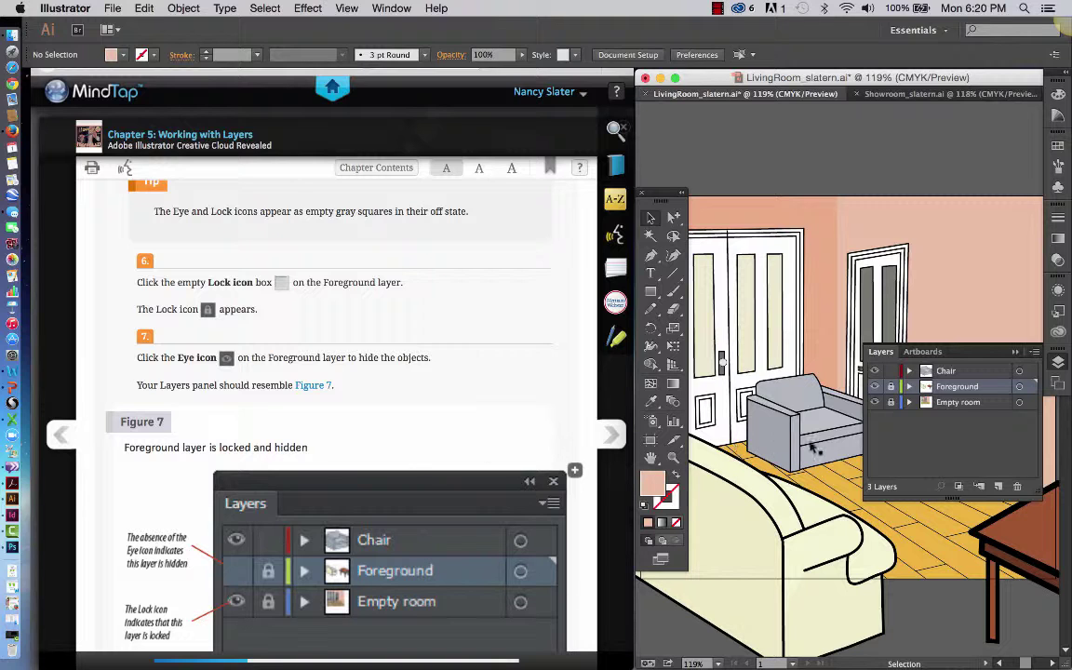
{"action": "left_click", "coordinate": [874, 389]}
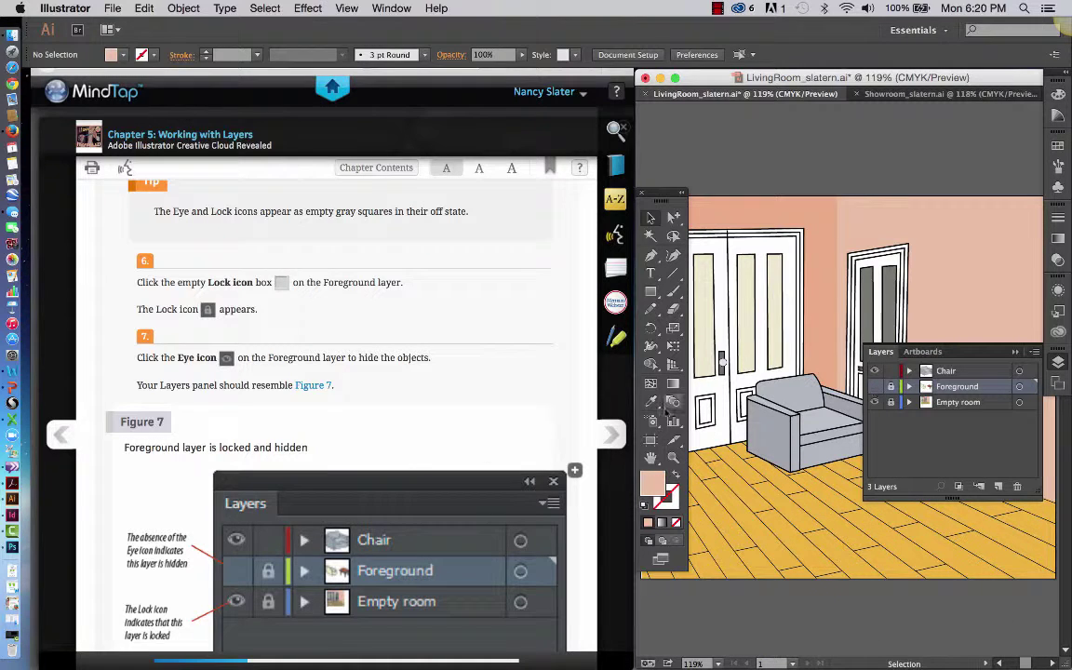
{"action": "scroll", "coordinate": [524, 424], "scroll_direction": "down", "scroll_amount": 1}
{"action": "scroll", "coordinate": [524, 422], "scroll_direction": "down", "scroll_amount": 1}
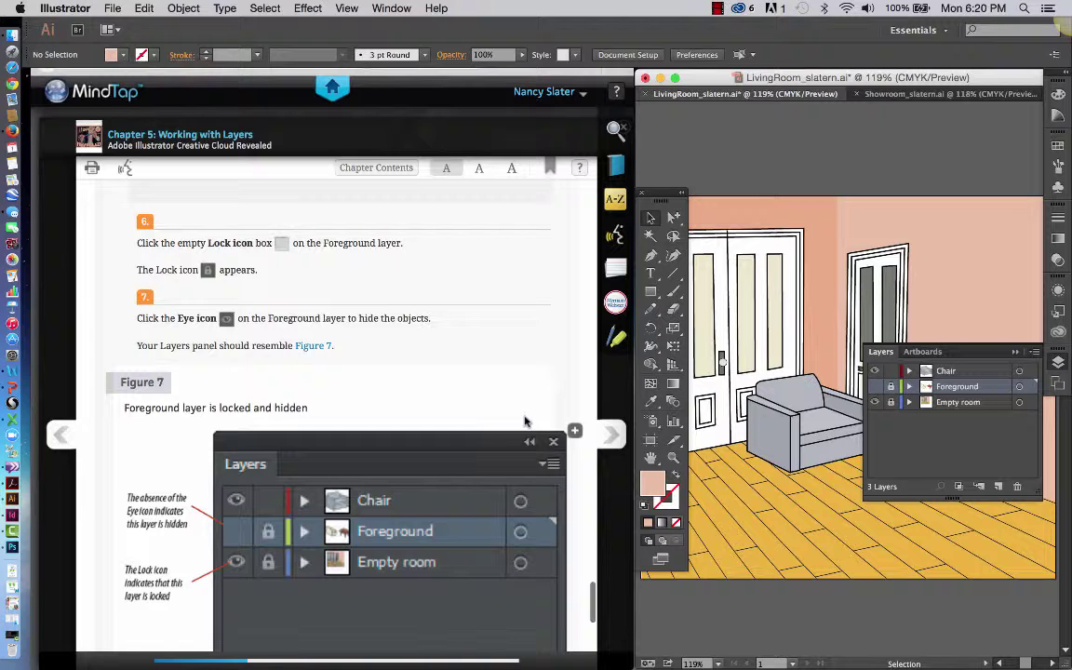
{"action": "scroll", "coordinate": [524, 421], "scroll_direction": "down", "scroll_amount": 2}
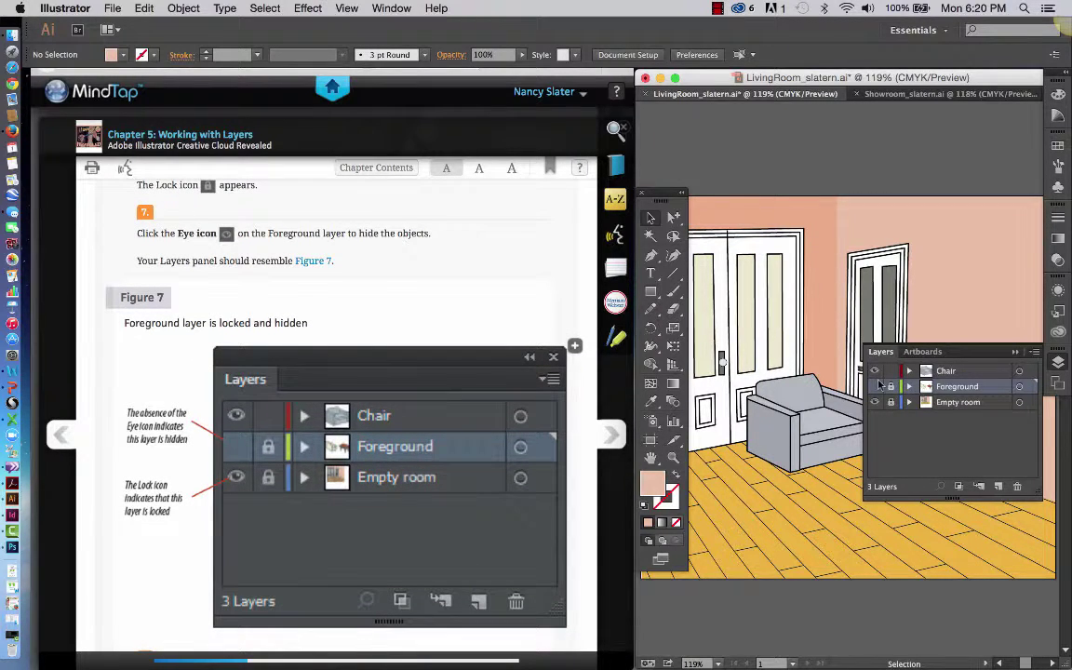
{"action": "left_click", "coordinate": [891, 402]}
{"action": "scroll", "coordinate": [300, 519], "scroll_direction": "down", "scroll_amount": 5}
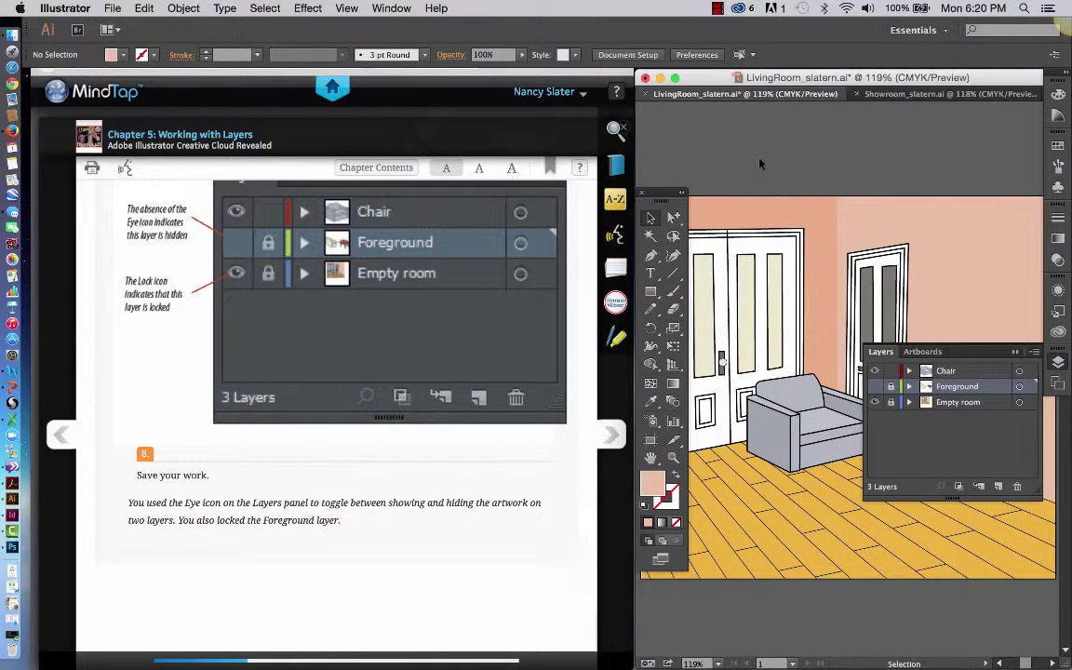
{"action": "key", "text": "super+s"}
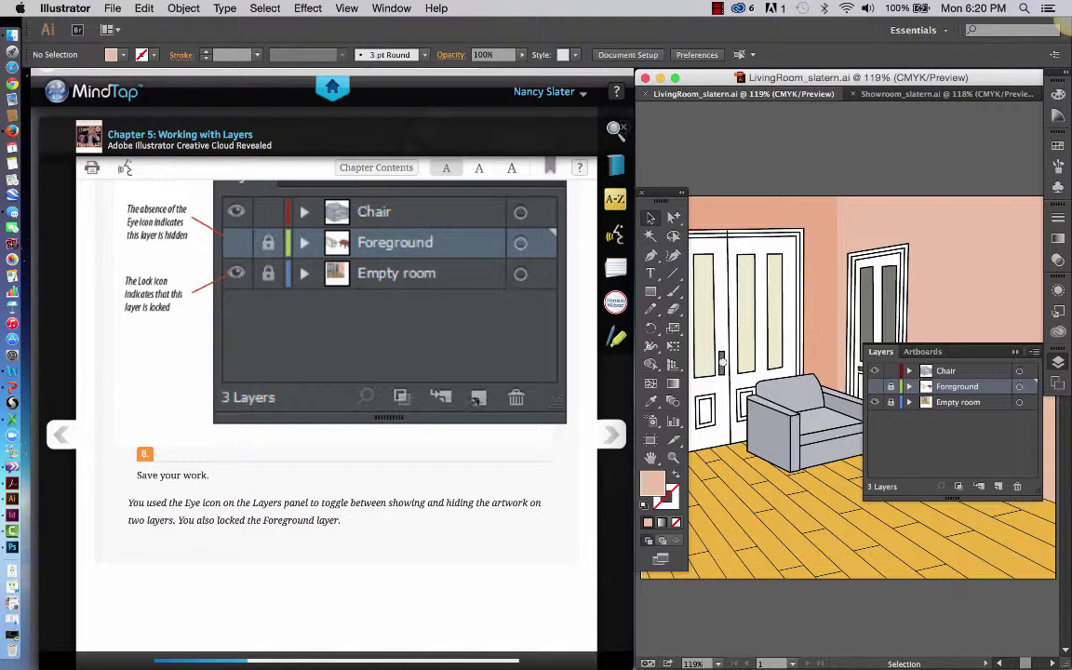
{"action": "scroll", "coordinate": [375, 518], "scroll_direction": "down", "scroll_amount": 2}
{"action": "scroll", "coordinate": [375, 517], "scroll_direction": "up", "scroll_amount": 1}
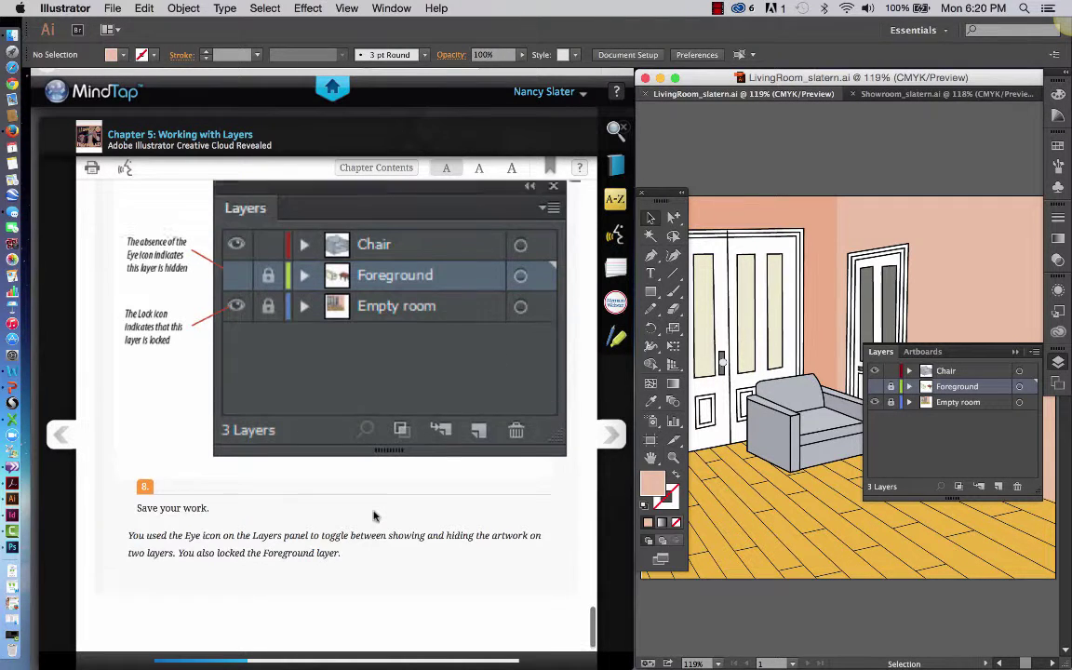
{"action": "scroll", "coordinate": [375, 517], "scroll_direction": "down", "scroll_amount": 1}
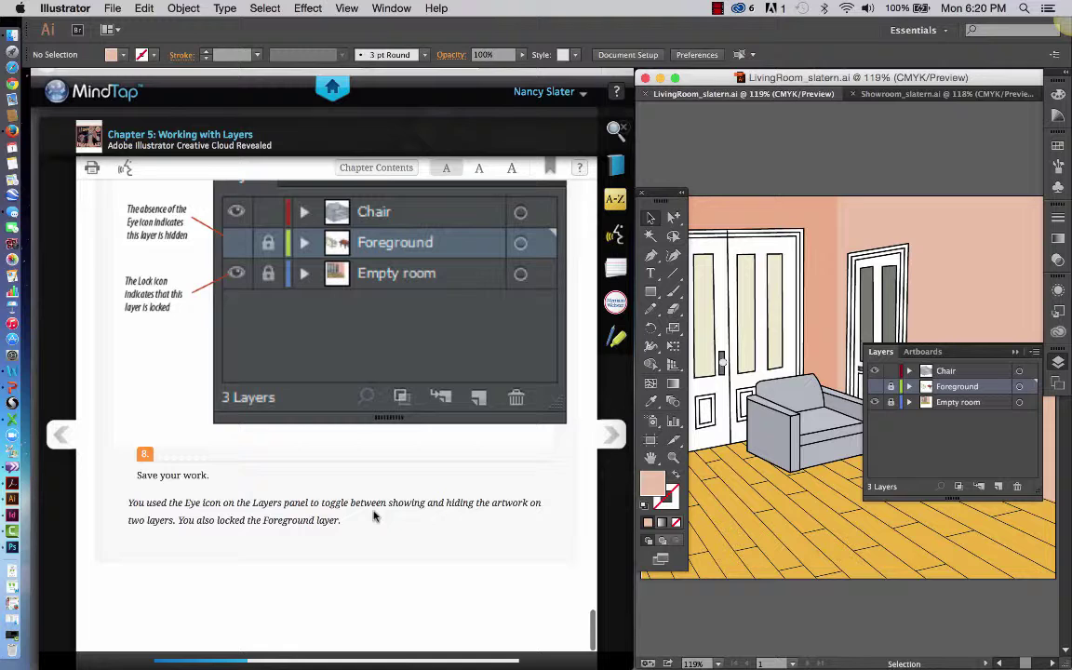